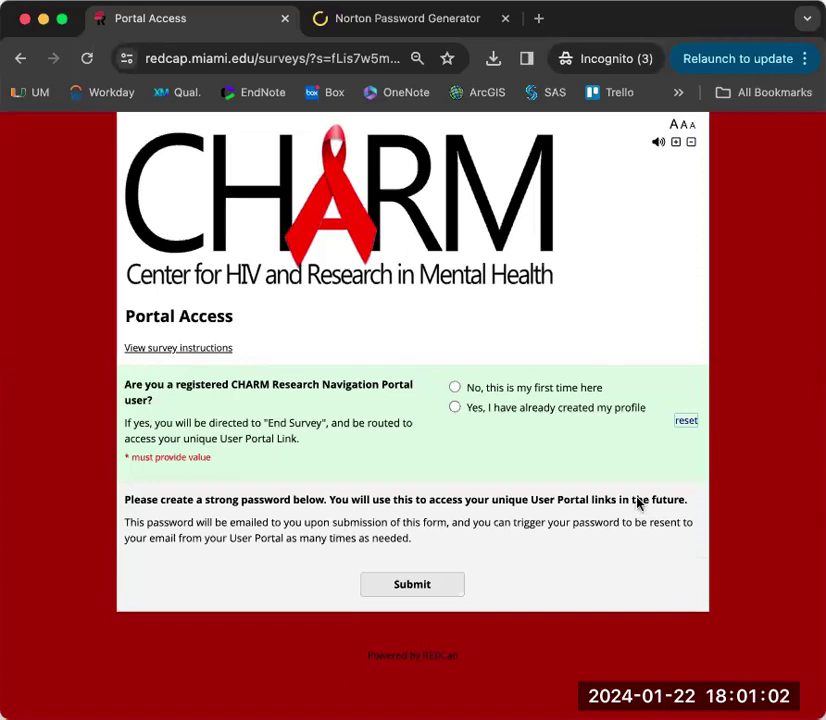
# - Expand the portal instructions to read the welcome message and the guidance for returning and new users
pyautogui.click(186, 349)
pyautogui.scroll(-1, 70, 385)
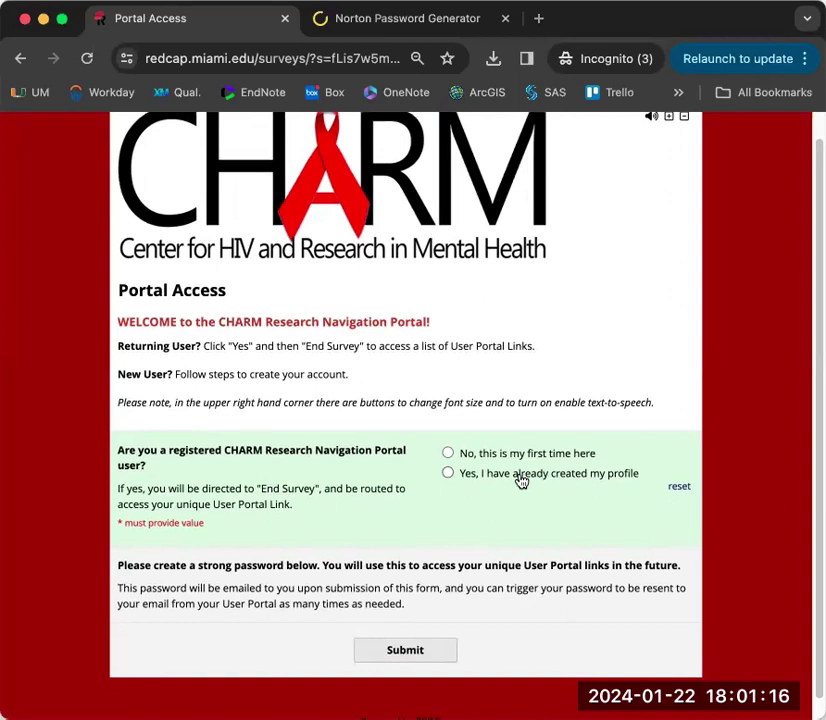
# - Mark this as a first-time visit and enter the researcher's first and last name
pyautogui.click(448, 454)
pyautogui.scroll(-2, 743, 468)
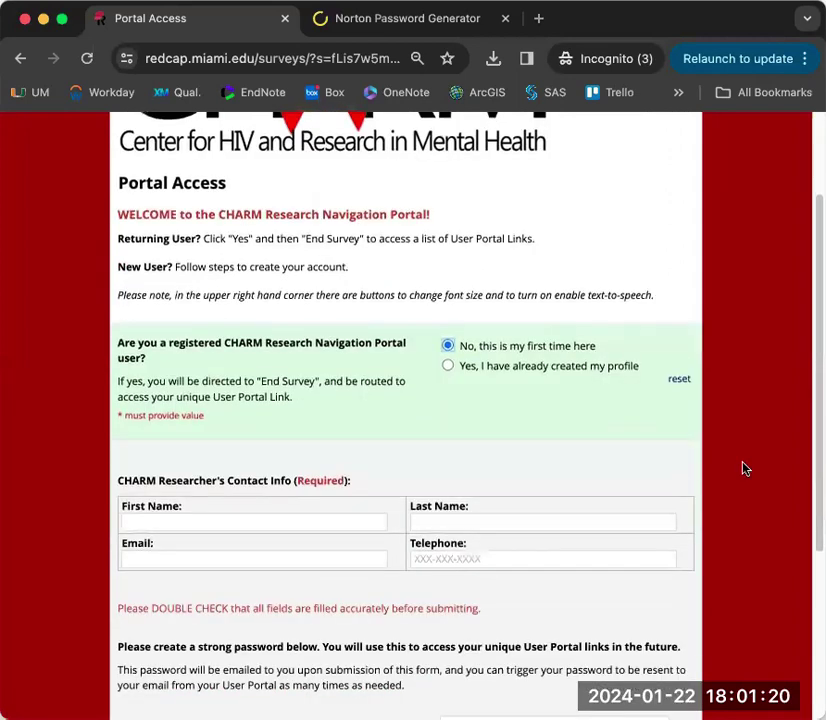
pyautogui.click(273, 521)
pyautogui.press('Tab')
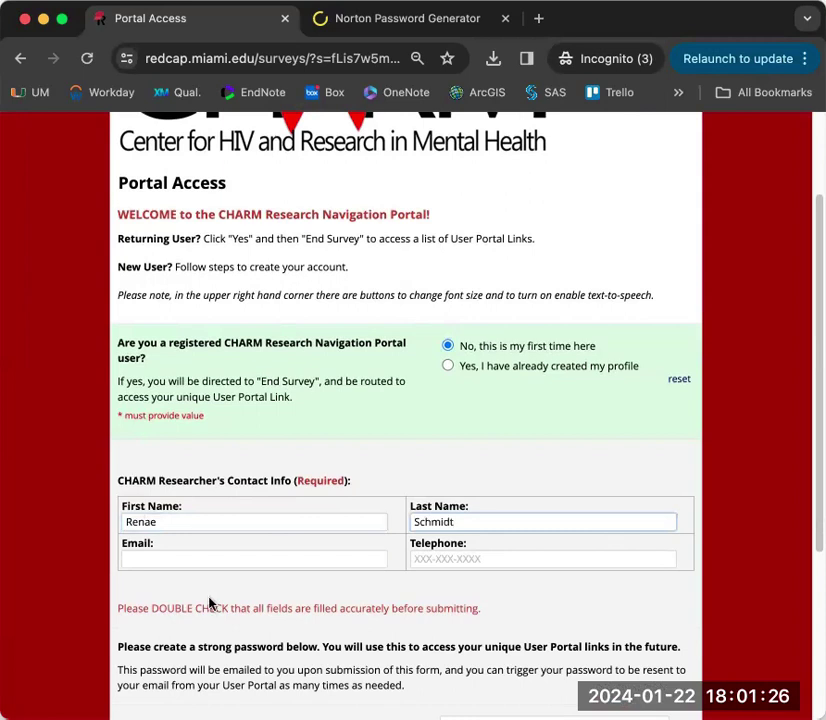
# - Enter the researcher's e-mail address and telephone number in the Contact Info fields
pyautogui.click(209, 559)
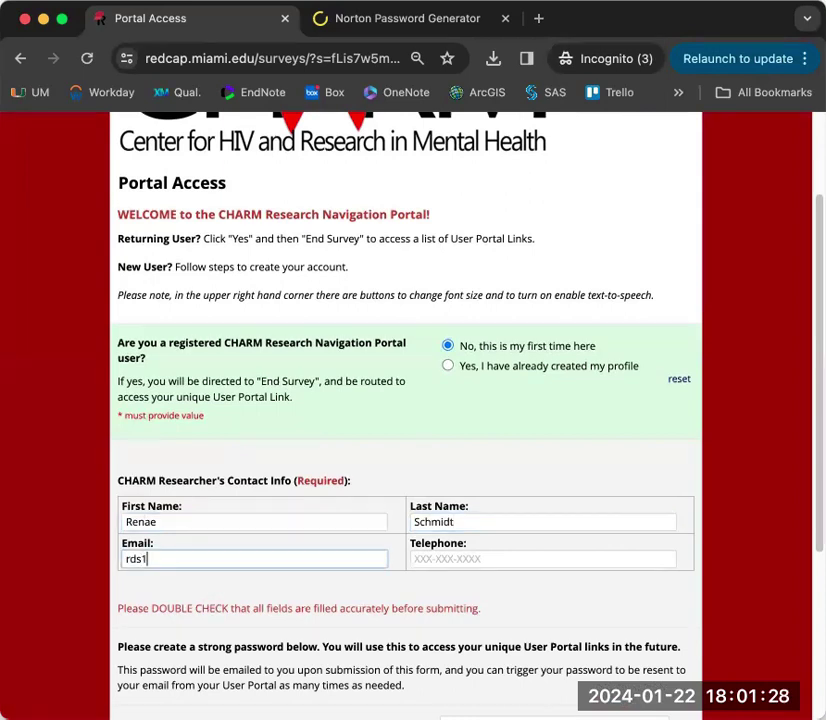
pyautogui.press('Tab')
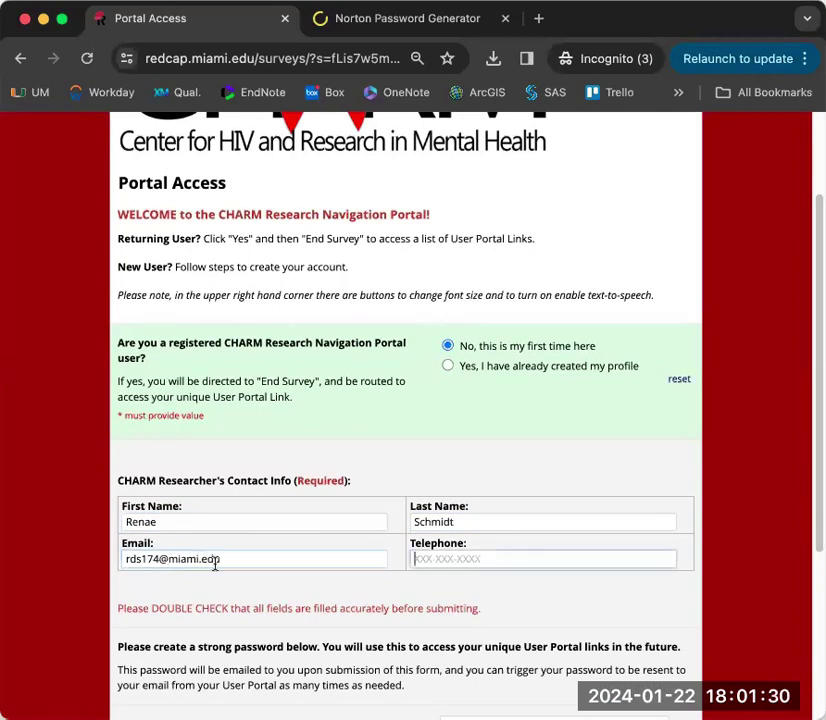
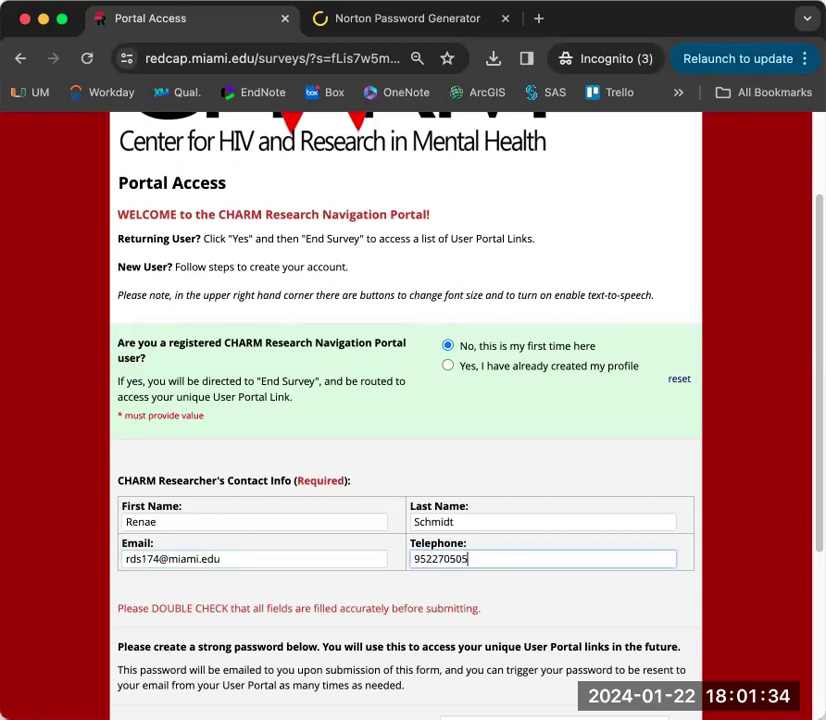
pyautogui.click(557, 584)
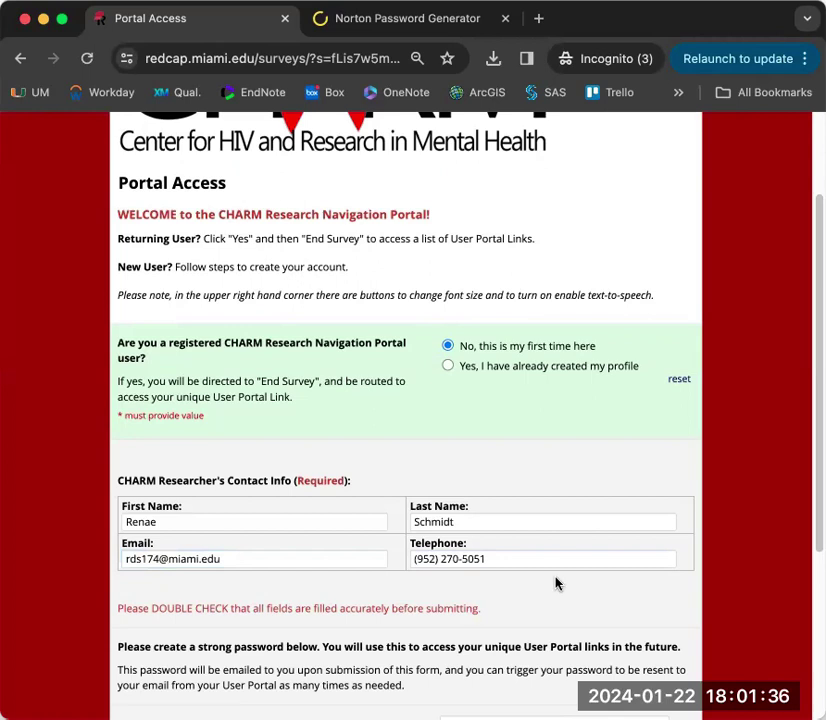
pyautogui.scroll(-2, 540, 560)
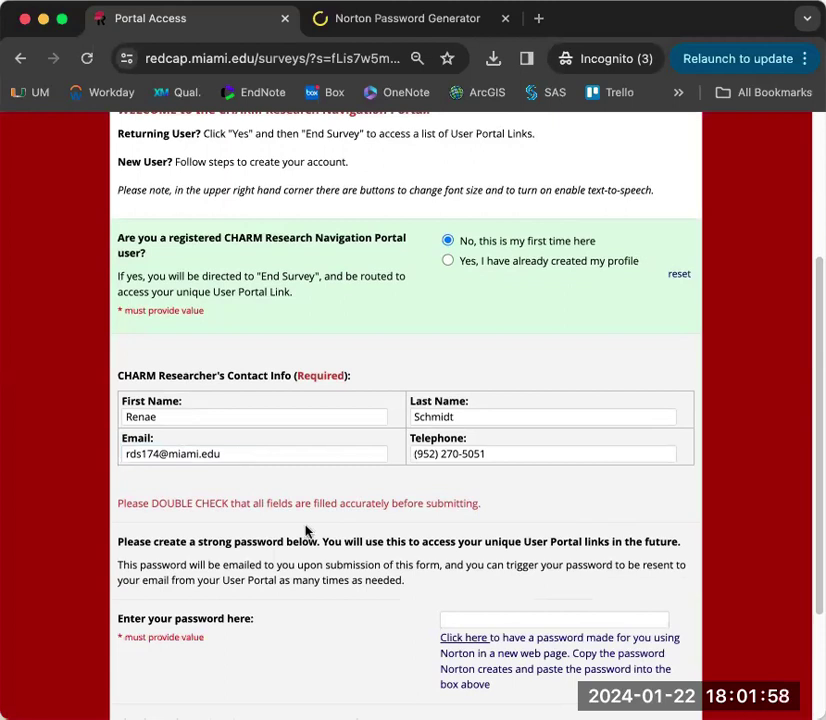
# - Paste a Norton-generated strong password into the password field and submit the Portal Access form
pyautogui.scroll(-1, 343, 612)
pyautogui.scroll(-2, 361, 600)
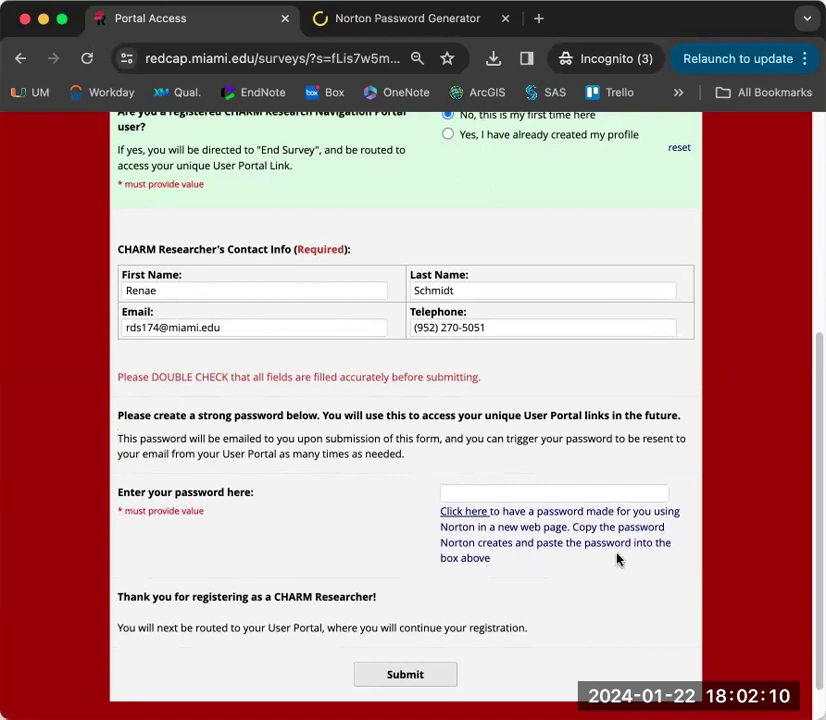
pyautogui.click(474, 515)
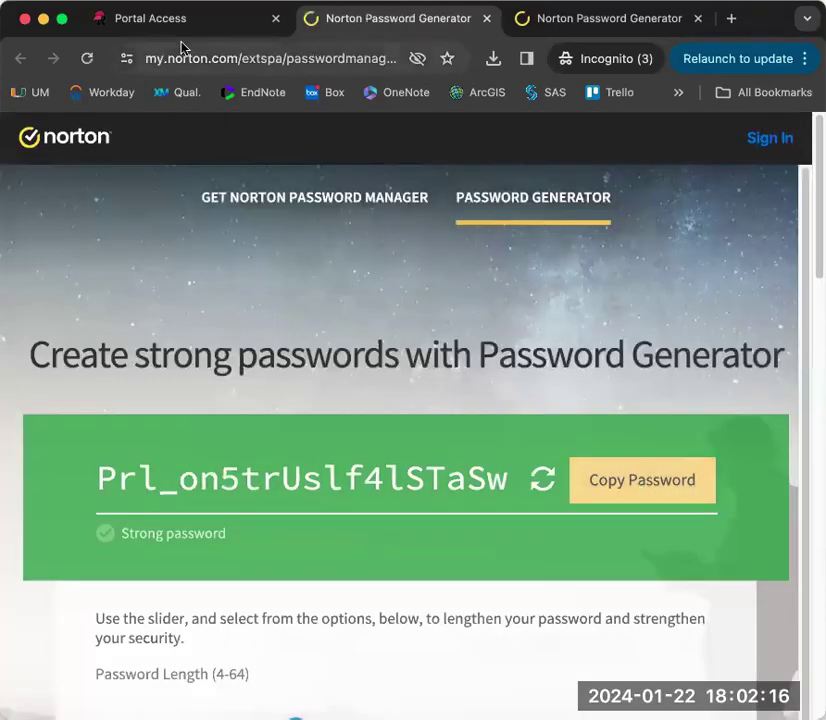
pyautogui.click(205, 24)
pyautogui.click(500, 489)
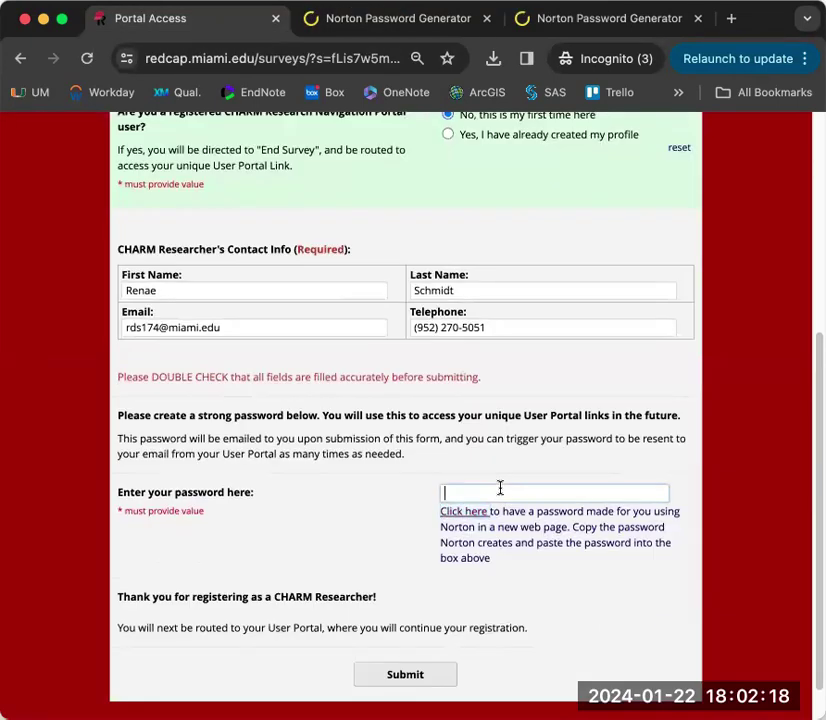
pyautogui.press('super+v')
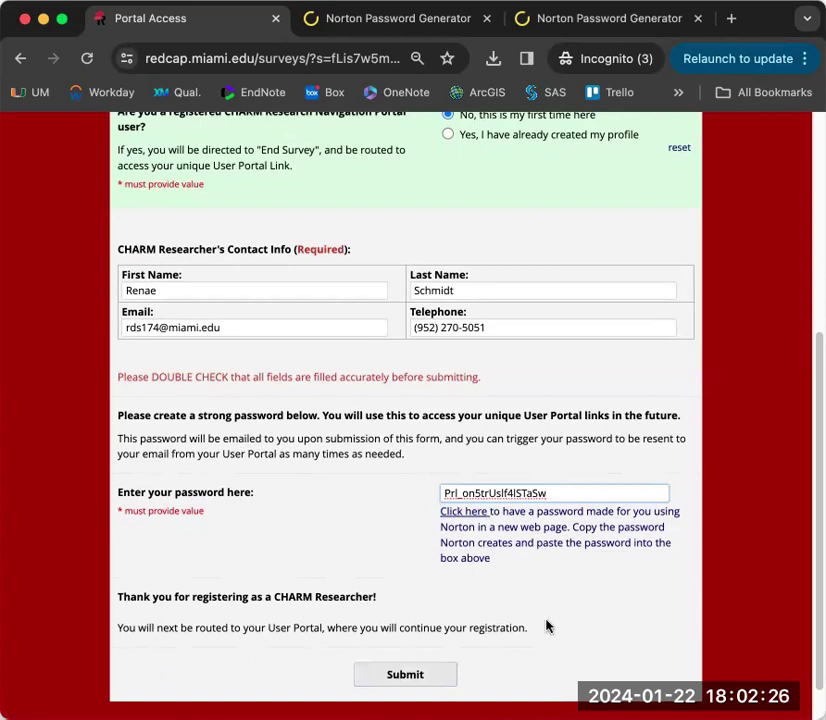
pyautogui.click(408, 677)
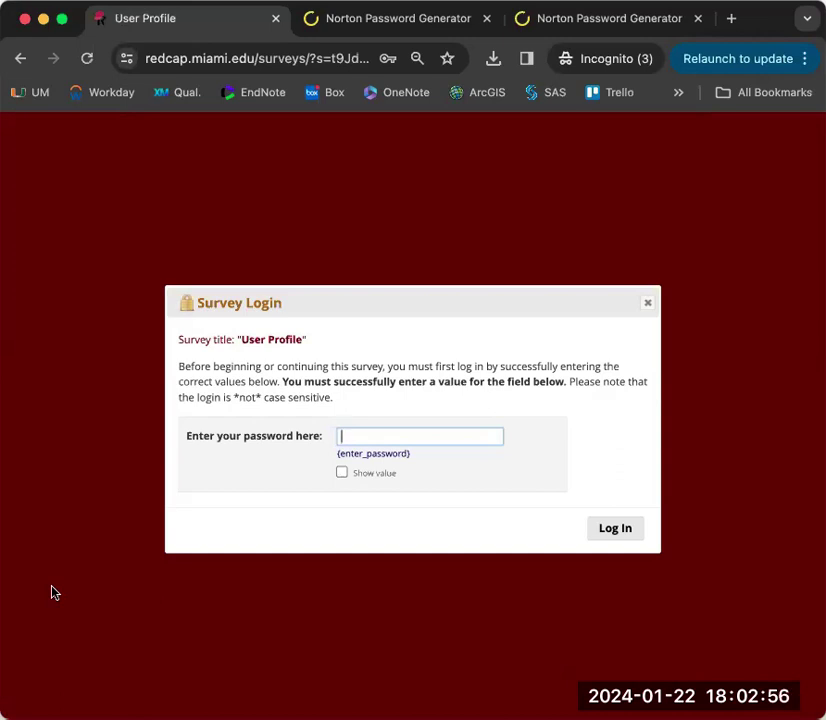
# - Paste the new password into the Survey Login box to log in
pyautogui.press('super+v')
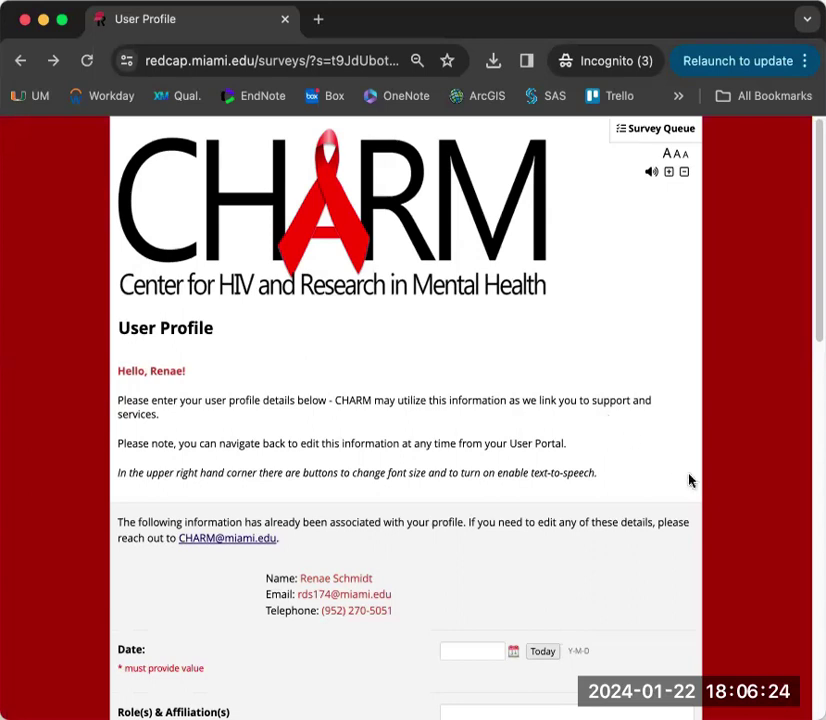
# - Set the User Profile Date to today, 2024-01-22
pyautogui.scroll(-1, 700, 500)
pyautogui.scroll(-1, 650, 465)
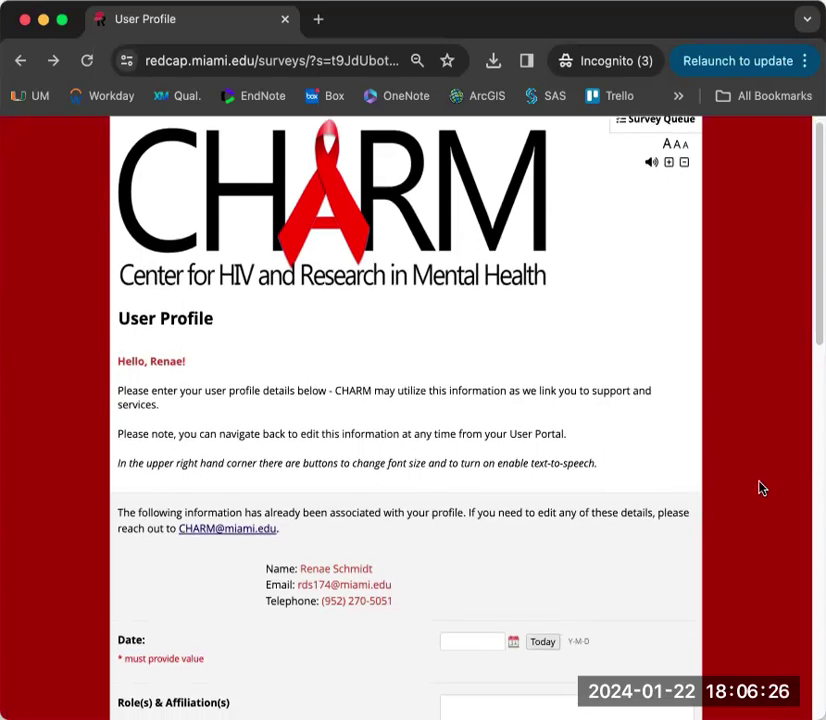
pyautogui.scroll(-1, 760, 487)
pyautogui.scroll(-3, 760, 487)
pyautogui.scroll(-1, 760, 487)
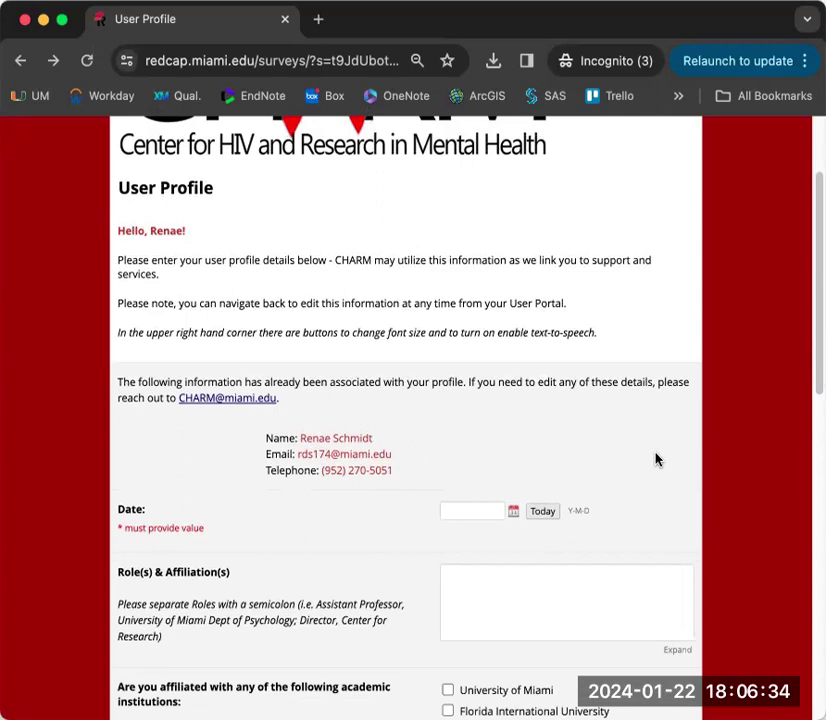
pyautogui.scroll(-3, 656, 459)
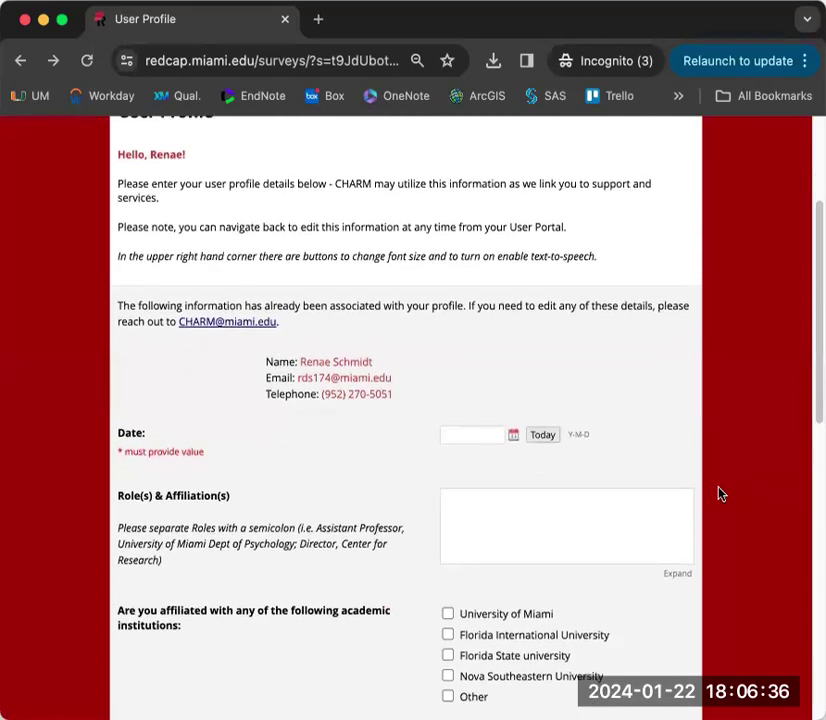
pyautogui.scroll(-1, 721, 480)
pyautogui.click(543, 400)
pyautogui.scroll(-3, 760, 458)
# - Tick the University of Miami affiliation and write the bio 'Mental health and substance use'
pyautogui.click(494, 395)
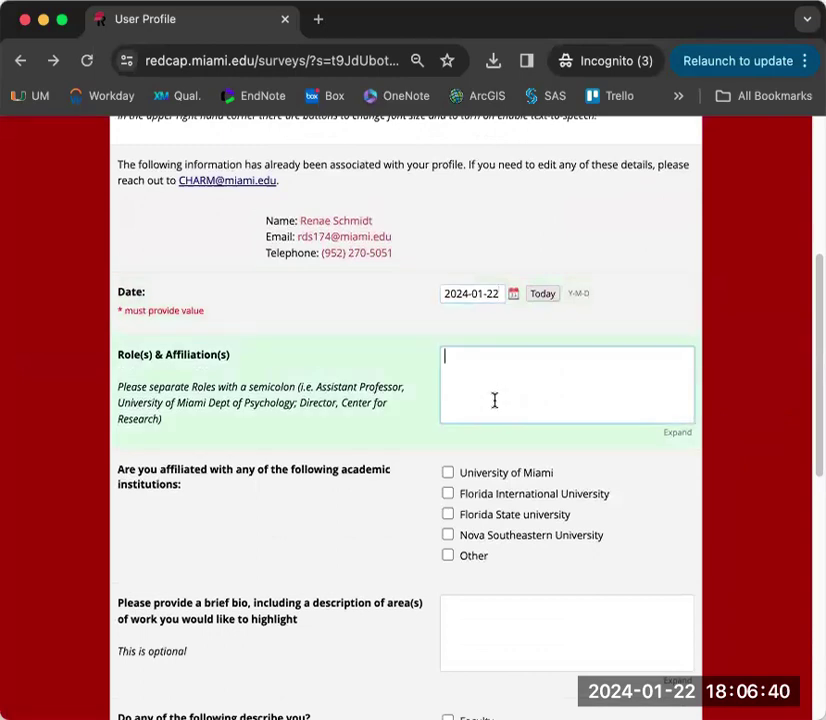
pyautogui.scroll(-1, 480, 397)
pyautogui.scroll(-3, 480, 397)
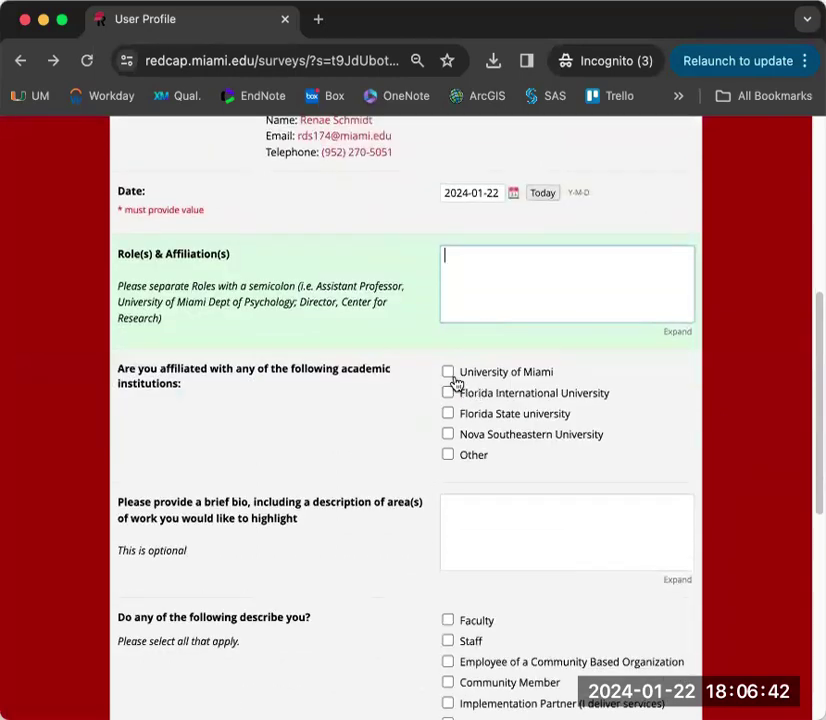
pyautogui.click(448, 372)
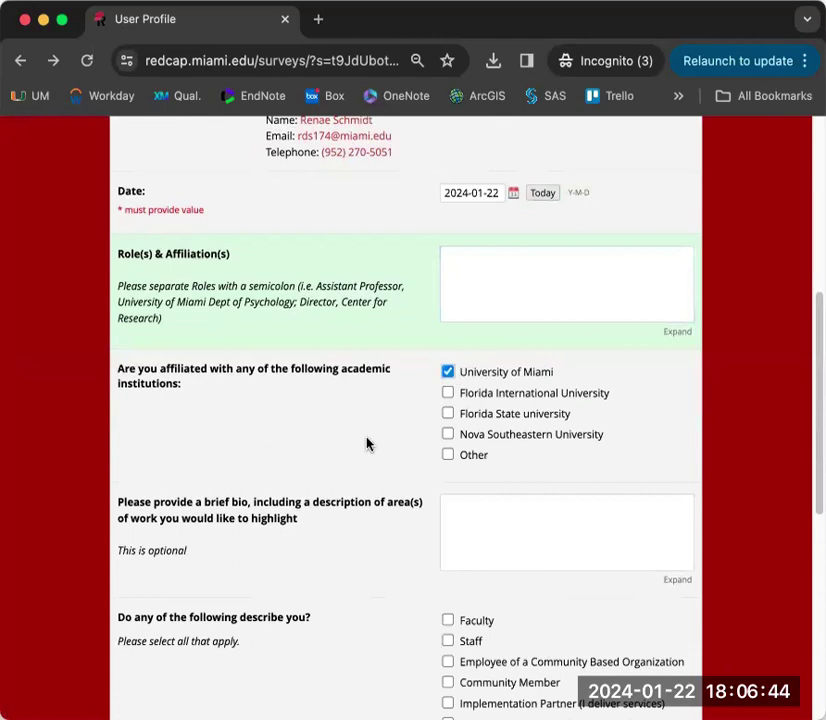
pyautogui.scroll(-4, 366, 443)
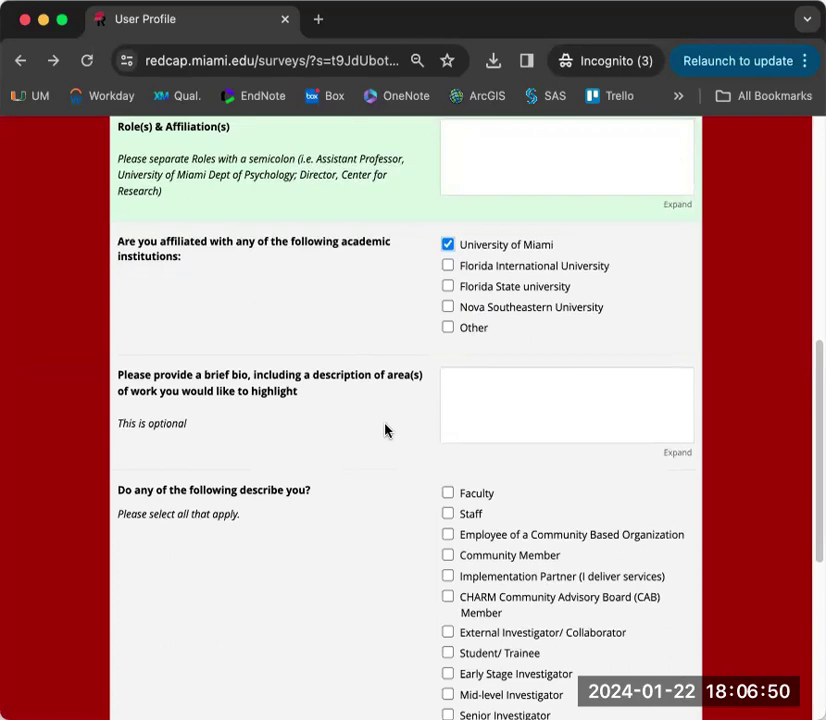
pyautogui.click(472, 402)
pyautogui.write('M')
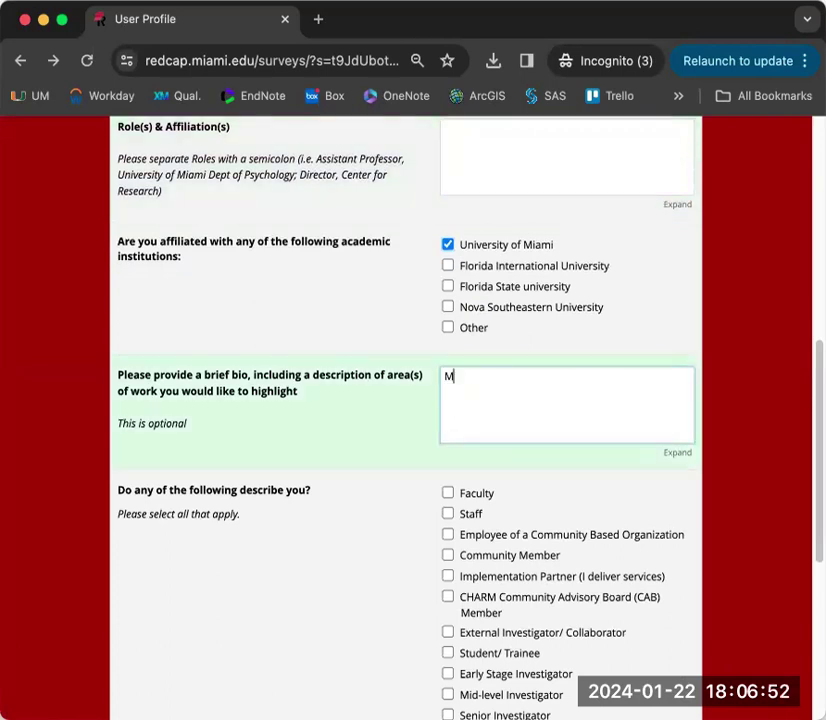
pyautogui.write('ental health')
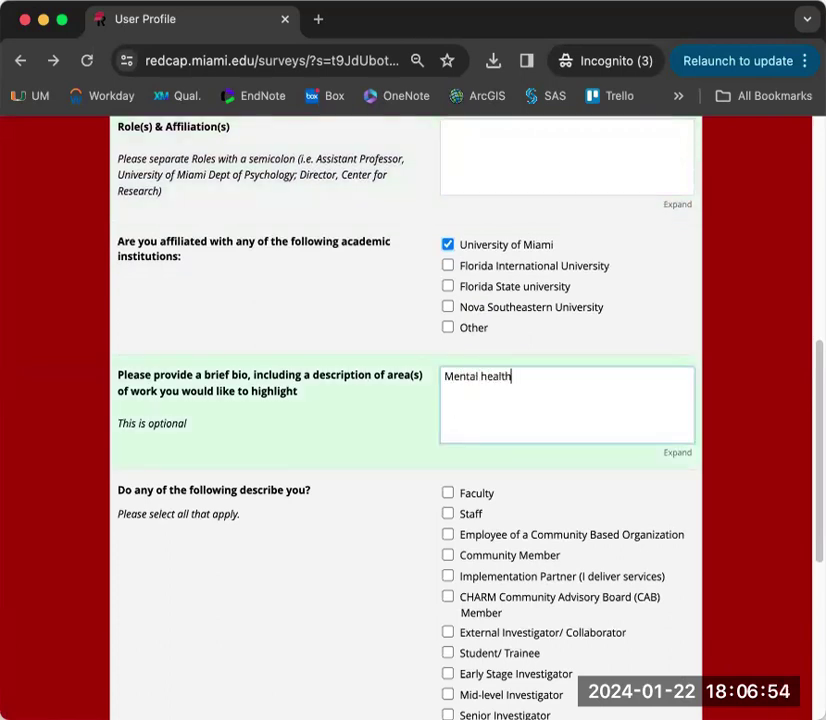
pyautogui.write(' and substance use')
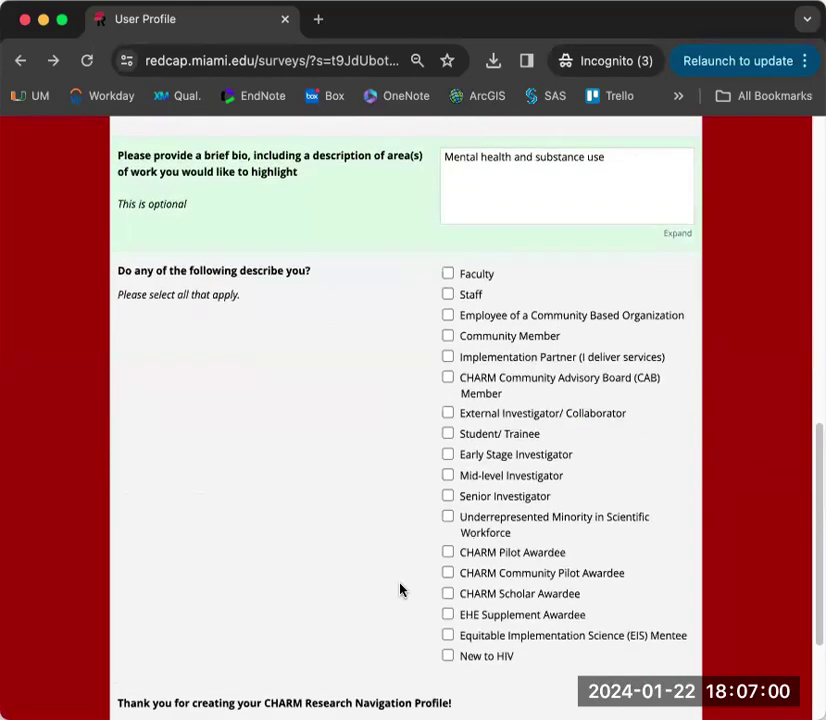
# - Tick Staff, Community Member and Student/ Trainee as roles describing the user
pyautogui.scroll(-1, 334, 550)
pyautogui.scroll(-2, 334, 550)
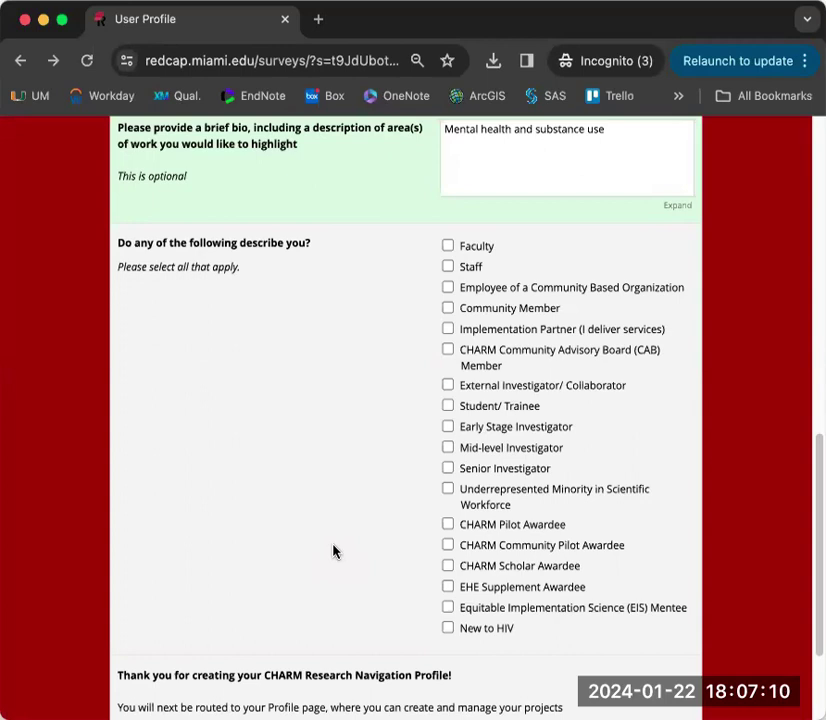
pyautogui.click(448, 267)
pyautogui.click(448, 309)
pyautogui.scroll(-1, 372, 380)
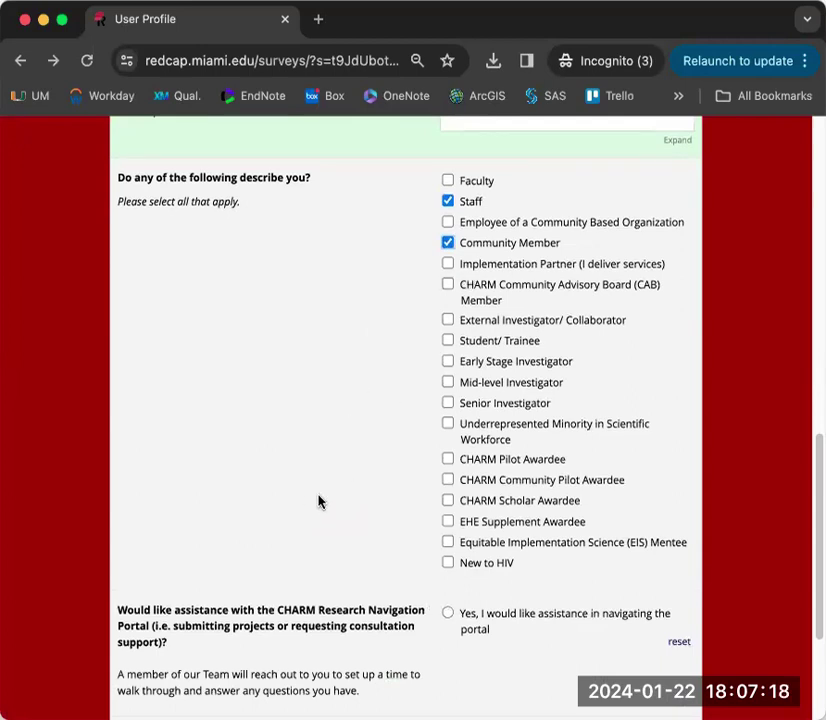
pyautogui.scroll(-1, 318, 501)
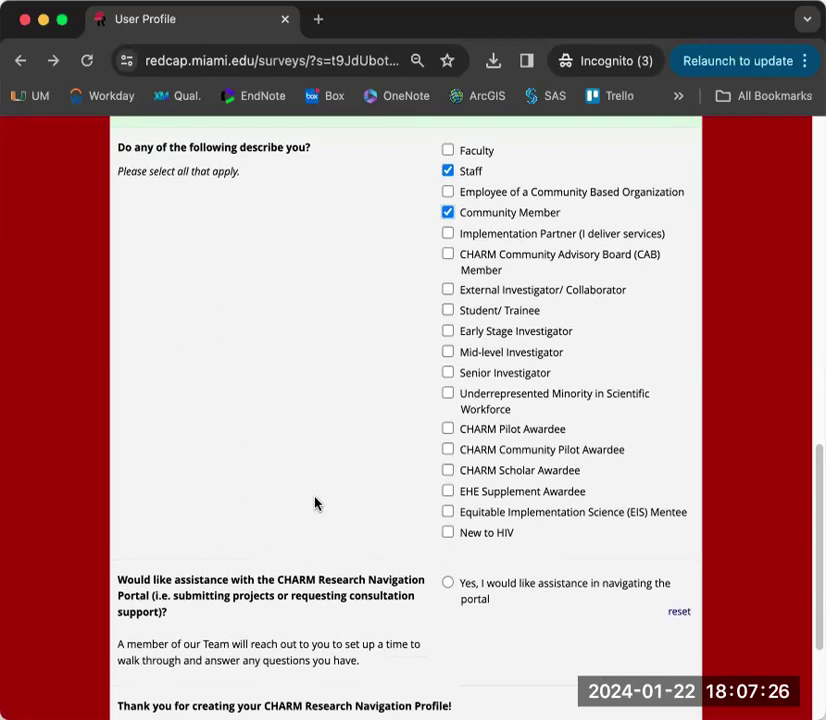
pyautogui.click(448, 311)
pyautogui.scroll(-1, 330, 427)
pyautogui.scroll(-2, 330, 427)
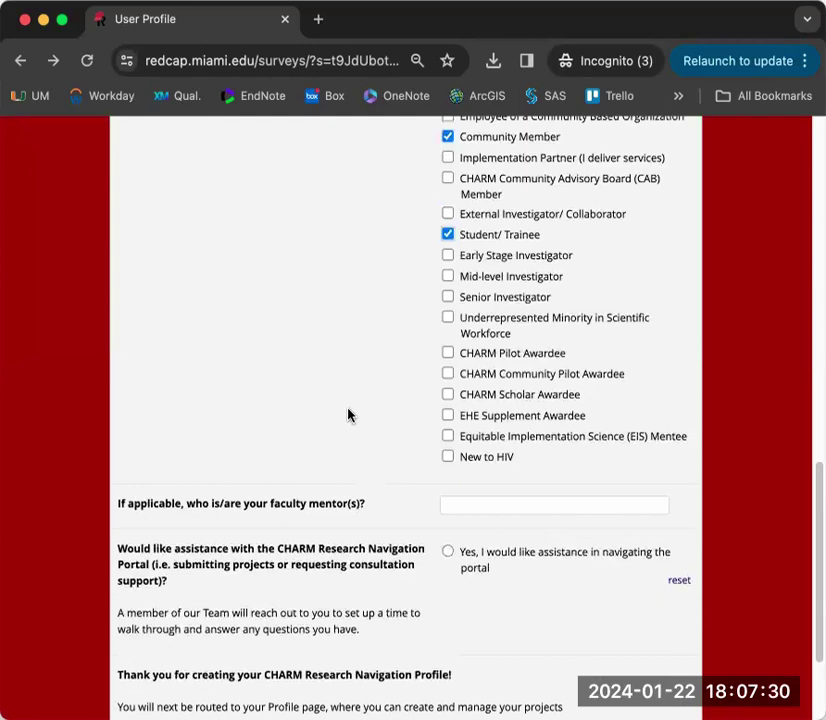
pyautogui.scroll(4, 375, 410)
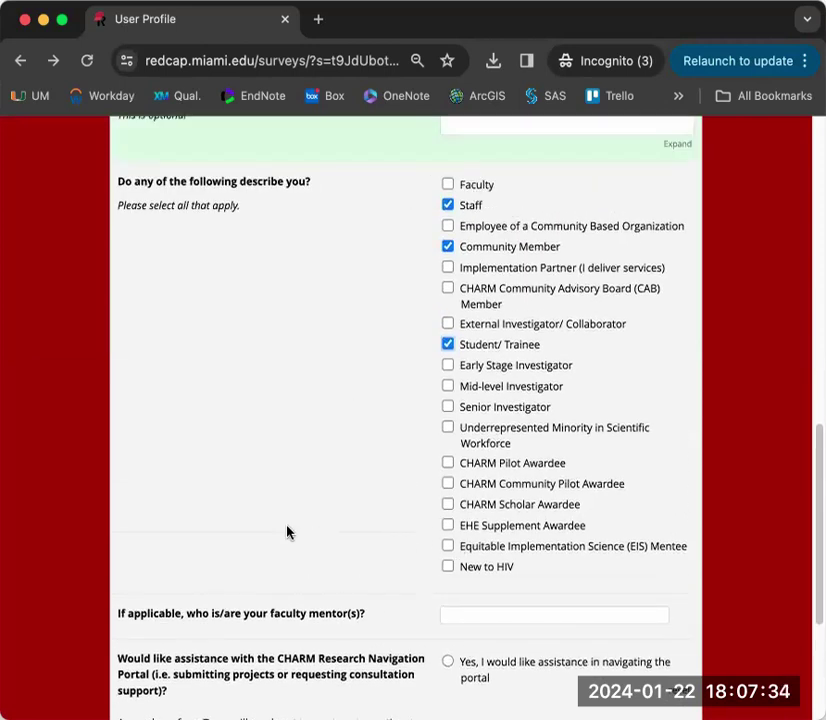
pyautogui.scroll(-5, 287, 532)
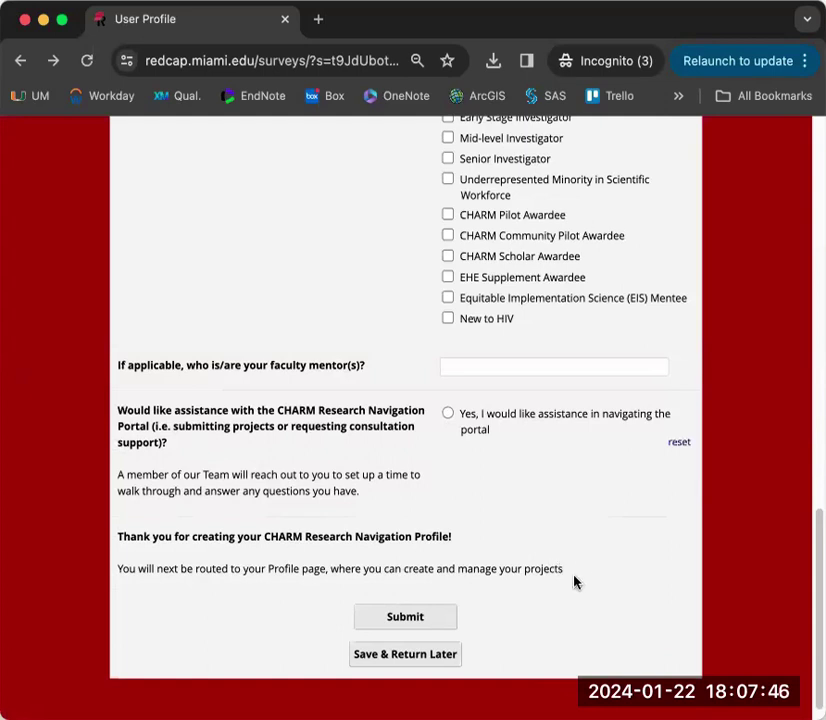
# - Submit the User Profile and review its Completed status and saved details on the User Portal
pyautogui.click(404, 618)
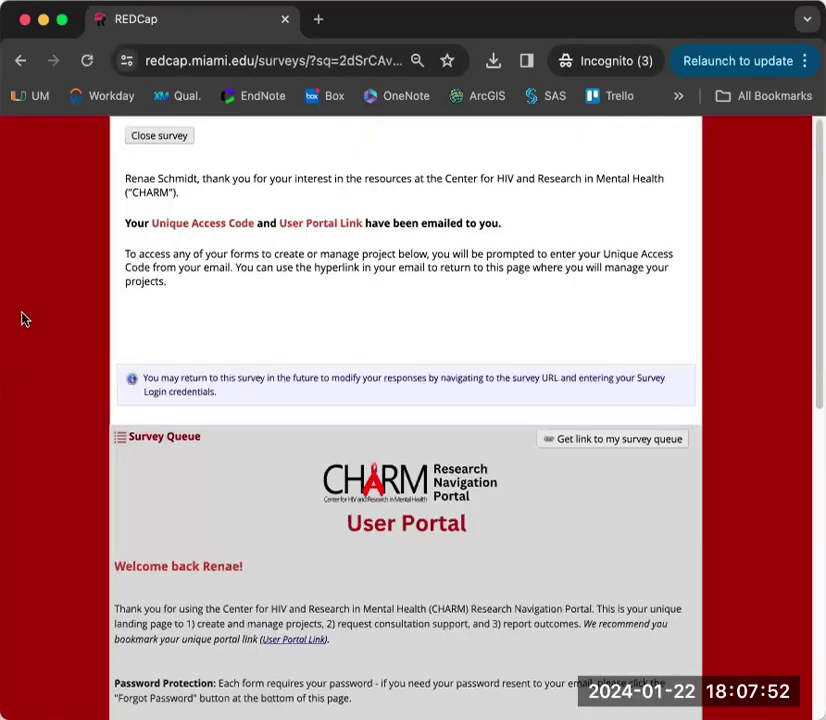
pyautogui.scroll(-4, 36, 391)
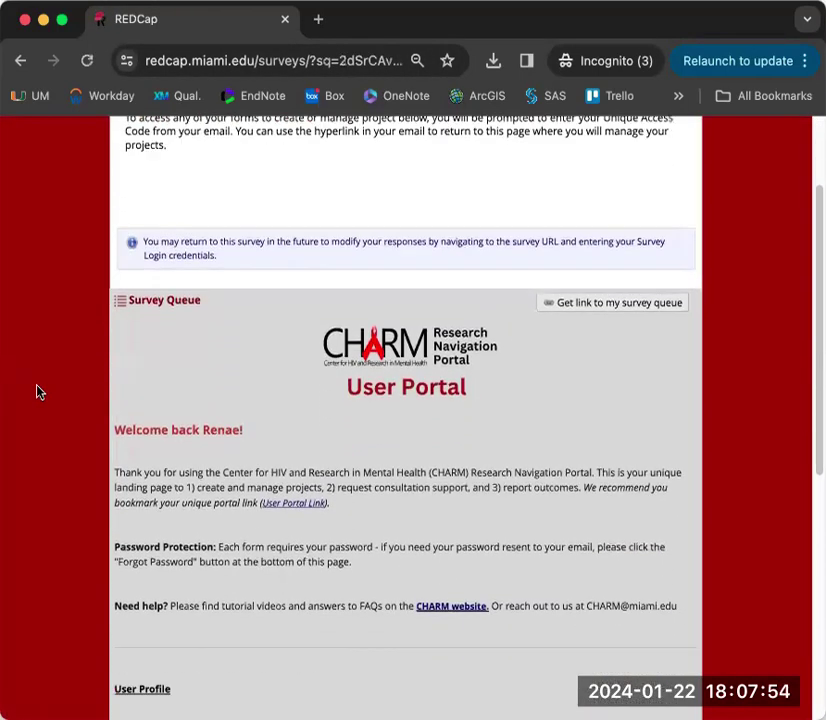
pyautogui.scroll(-3, 36, 391)
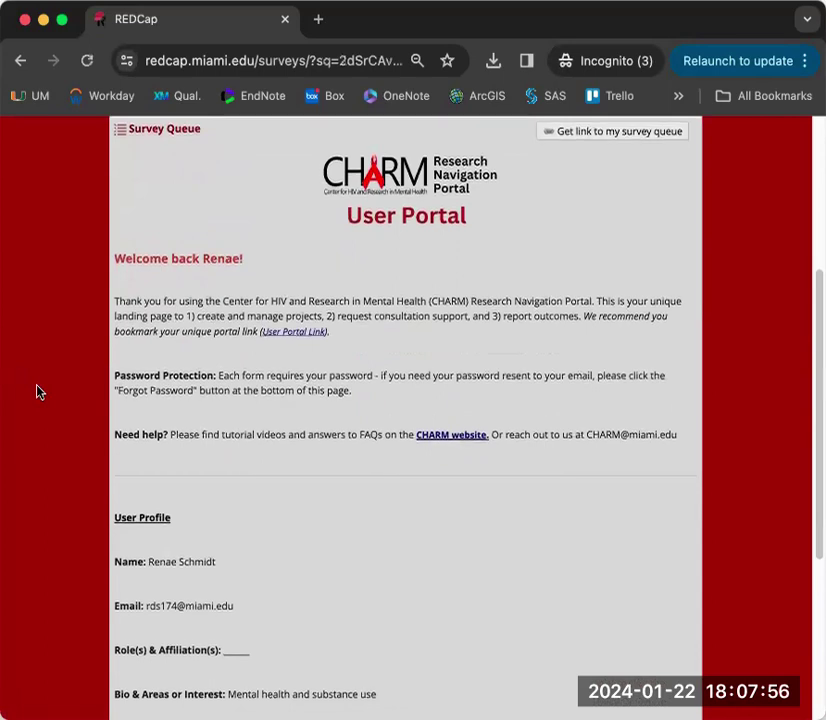
pyautogui.scroll(-1, 36, 391)
pyautogui.scroll(-1, 36, 391)
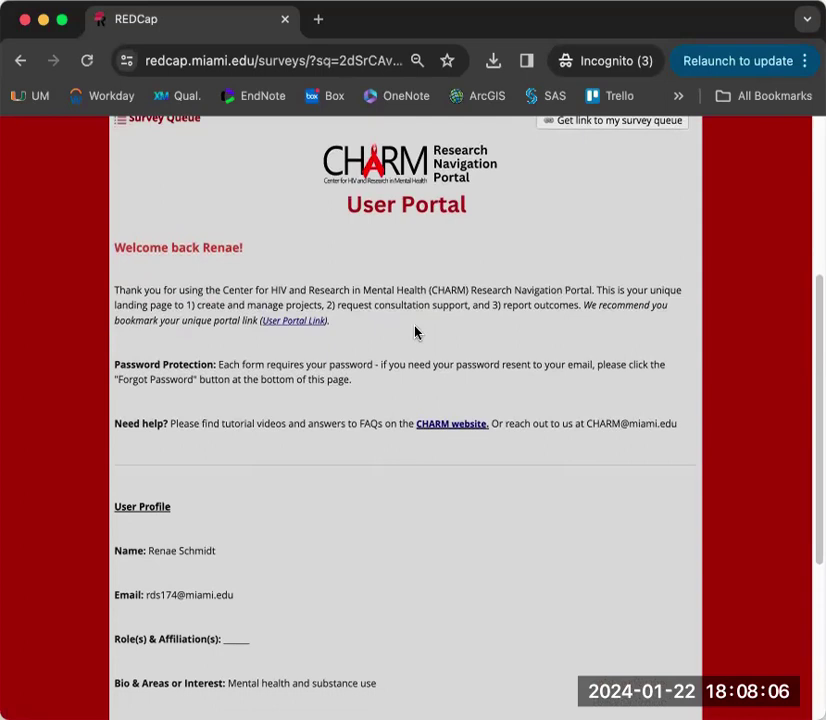
pyautogui.scroll(-1, 416, 332)
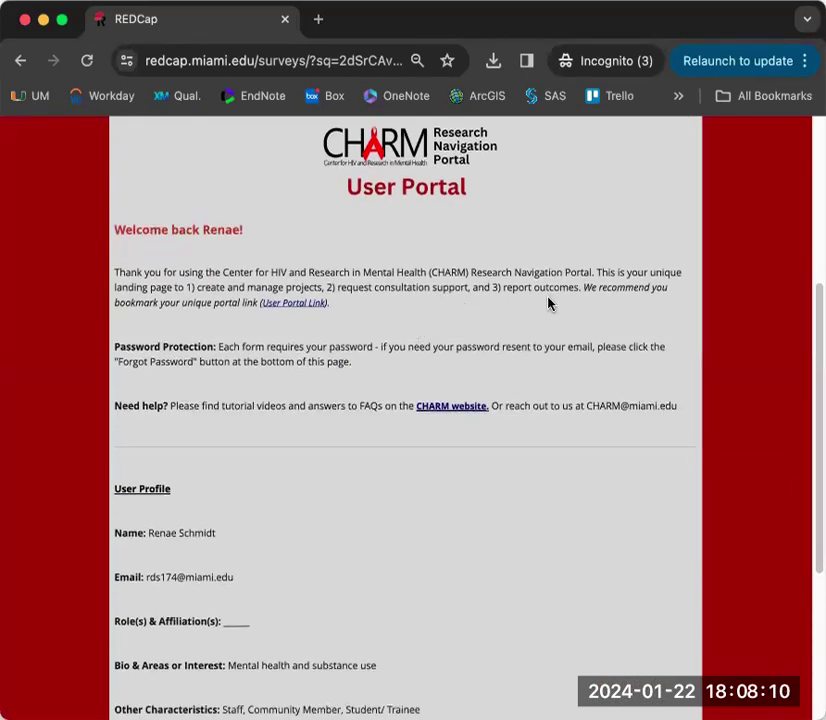
pyautogui.scroll(-1, 553, 302)
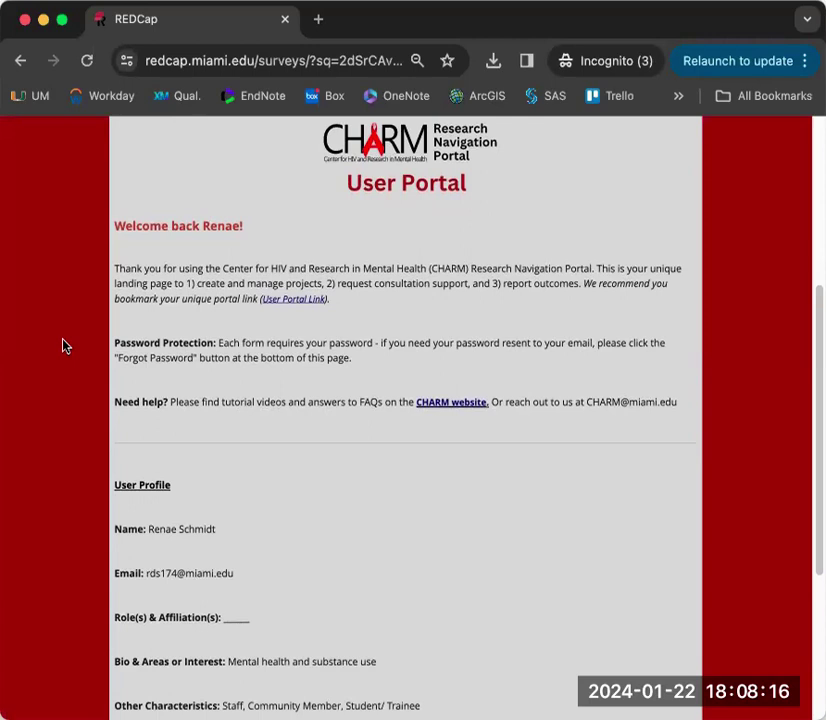
pyautogui.scroll(-1, 70, 360)
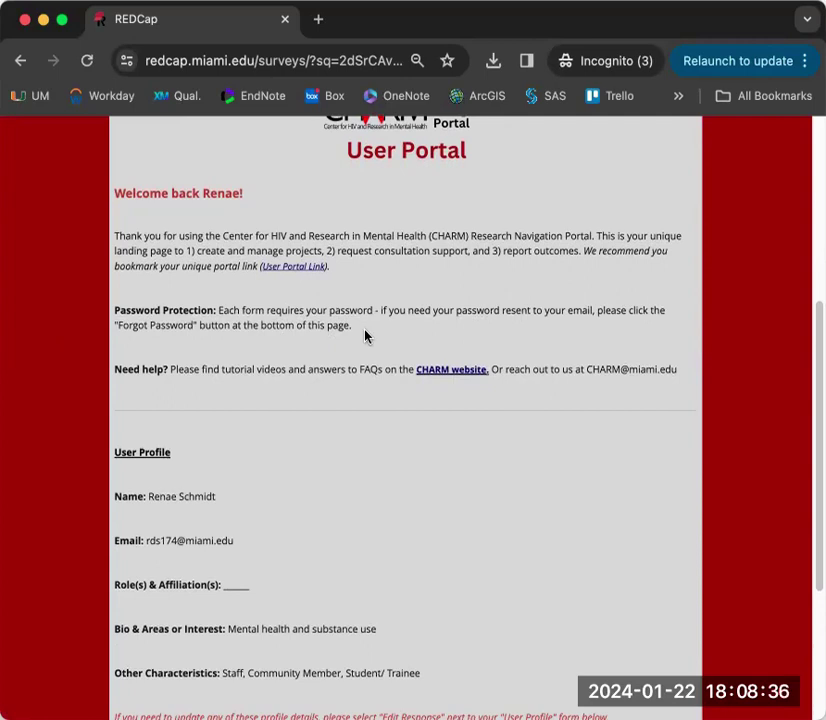
pyautogui.scroll(-2, 365, 336)
pyautogui.scroll(-1, 280, 333)
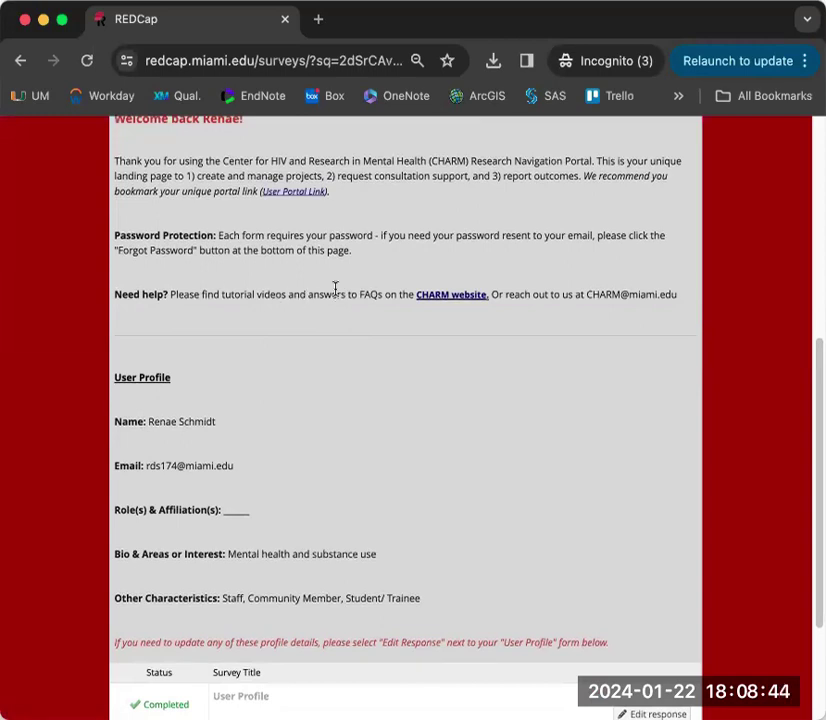
# - Open the CHARM website link, then choose Edit response for the completed User Profile
pyautogui.click(421, 300)
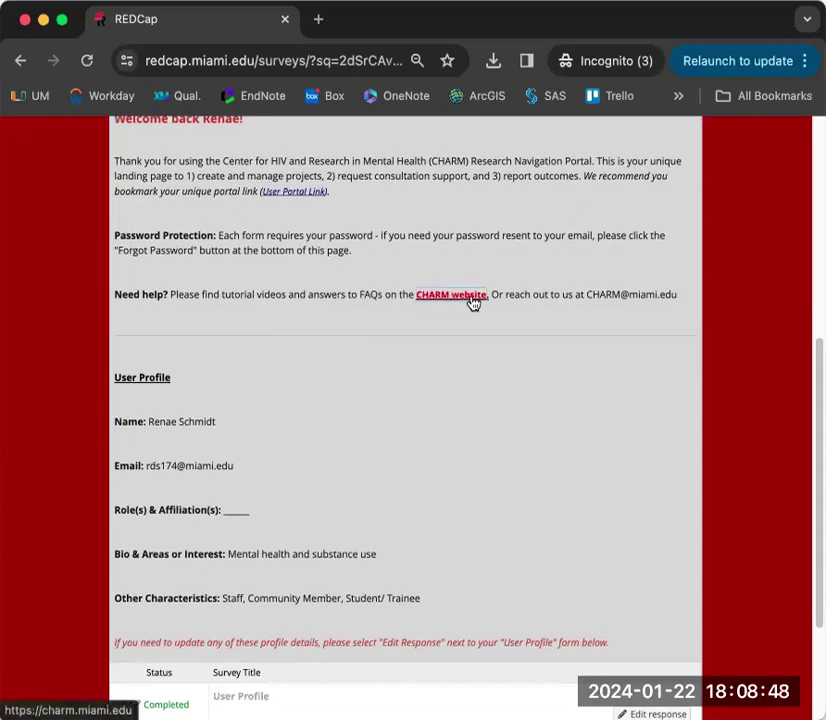
pyautogui.scroll(-3, 537, 297)
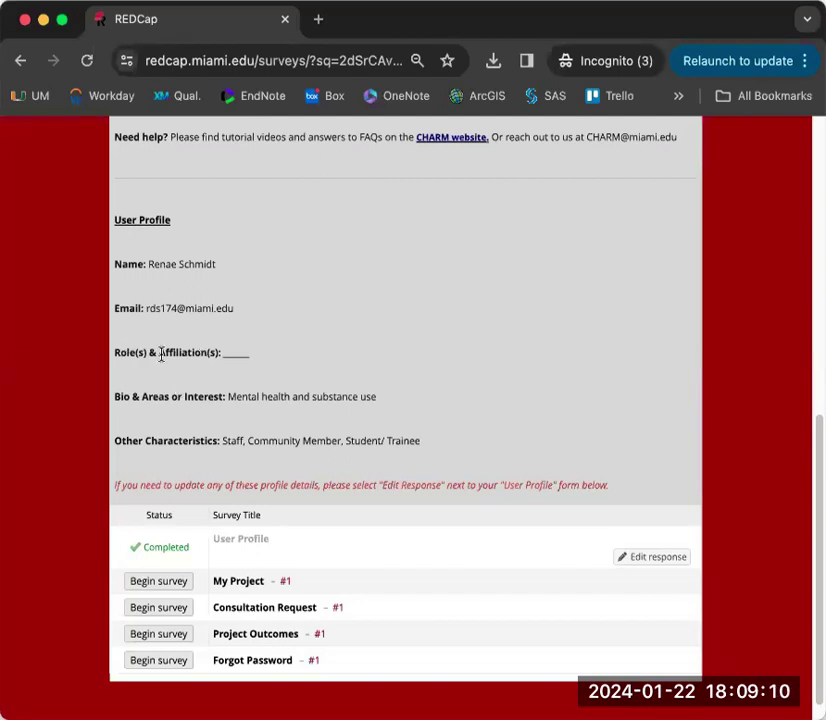
pyautogui.click(640, 562)
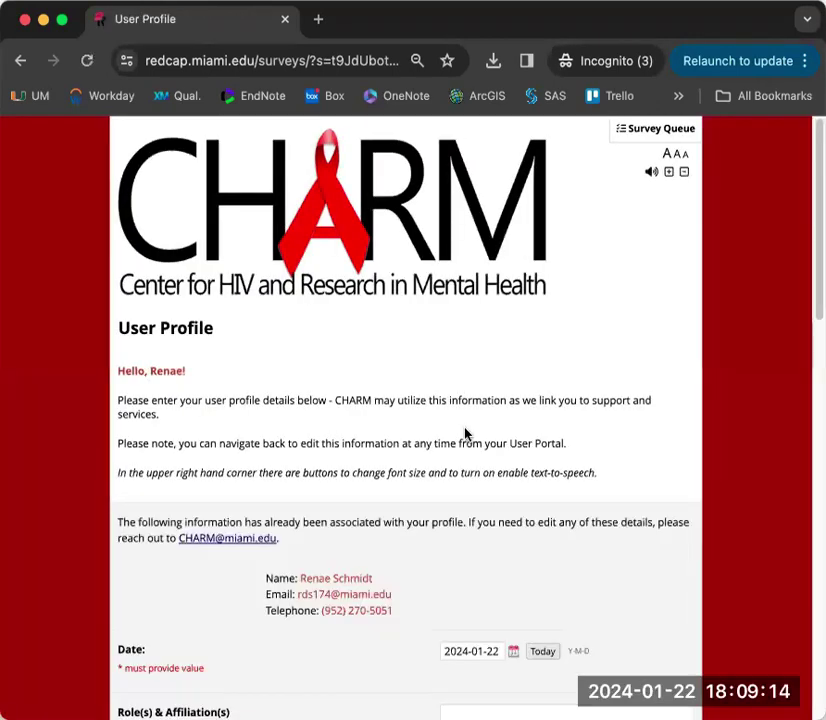
# - Enter 'Sr Research Associate, DPHS' as Role(s) & Affiliation(s) and resubmit the profile
pyautogui.scroll(-3, 466, 433)
pyautogui.click(465, 427)
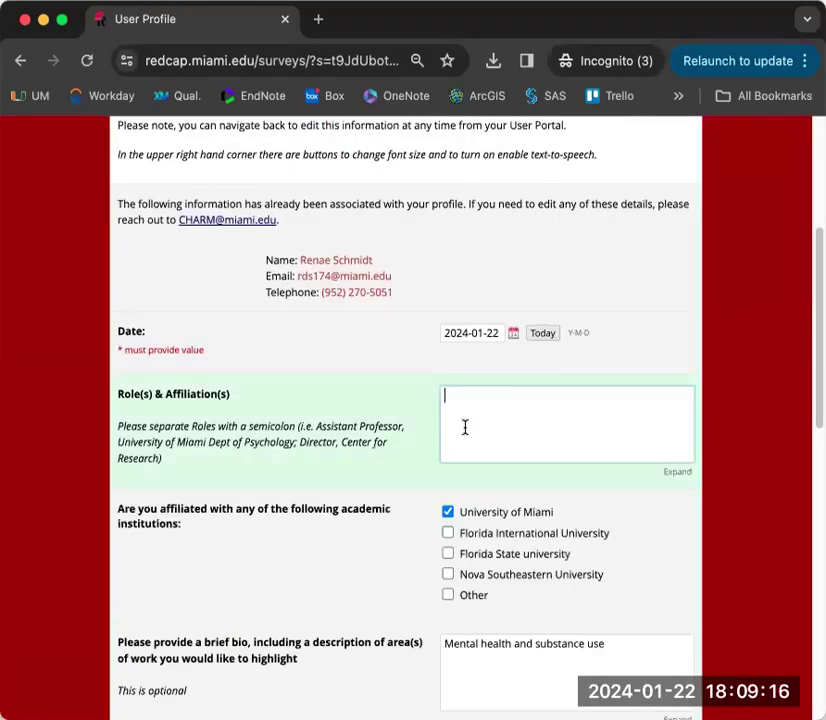
pyautogui.write('Sr Research A')
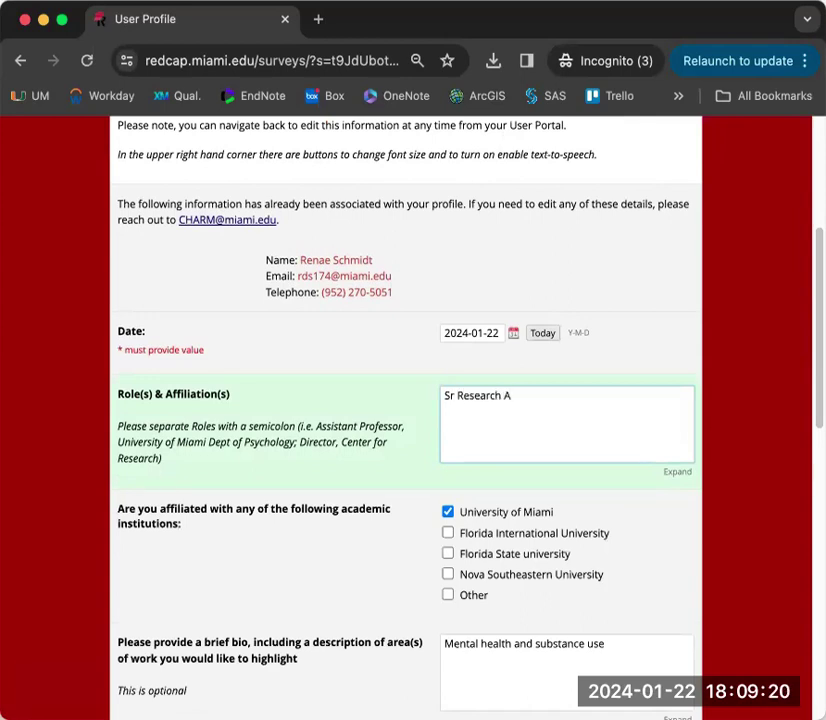
pyautogui.write('ssociate, DPHS')
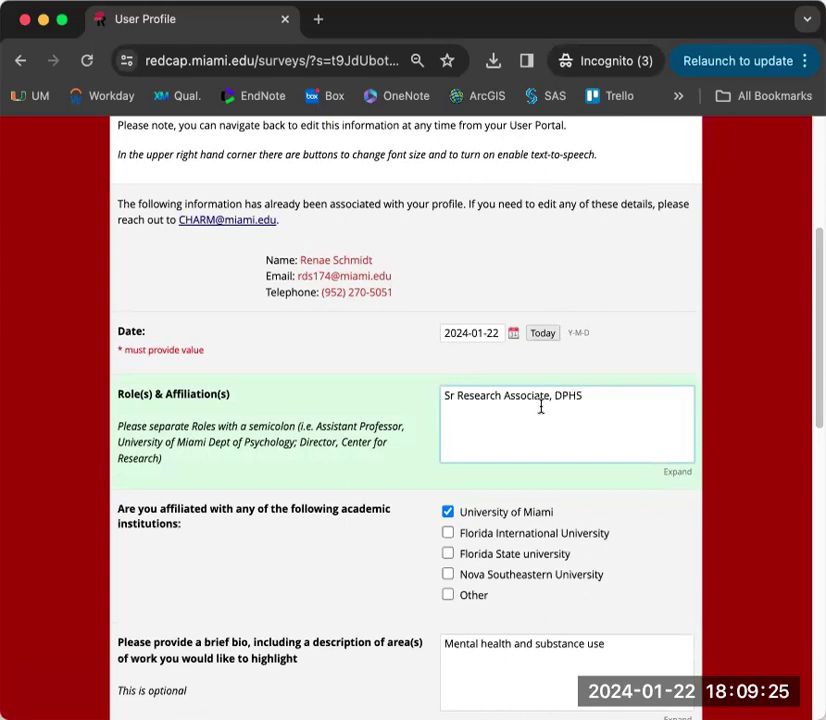
pyautogui.scroll(-15, 540, 405)
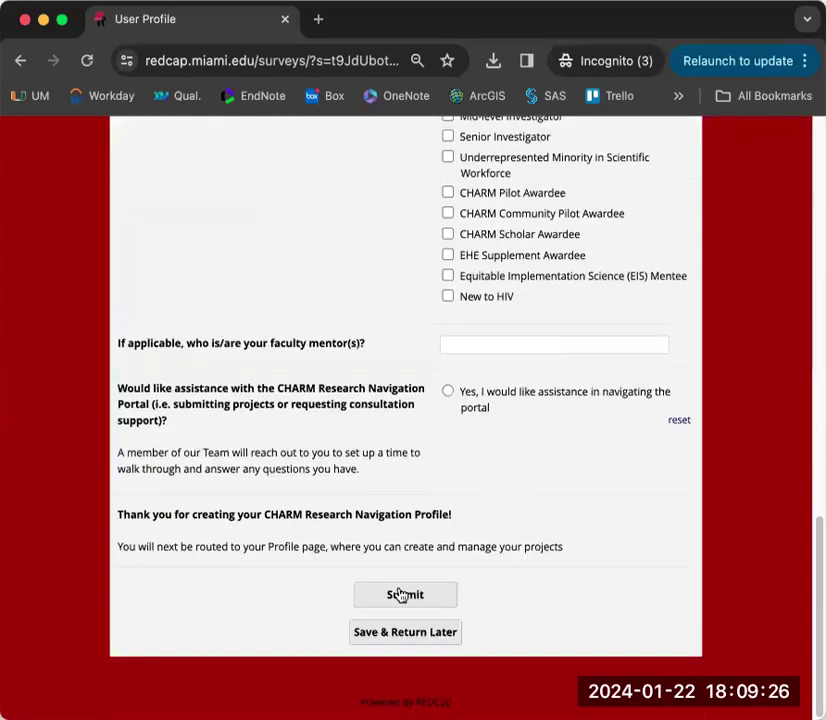
pyautogui.click(394, 598)
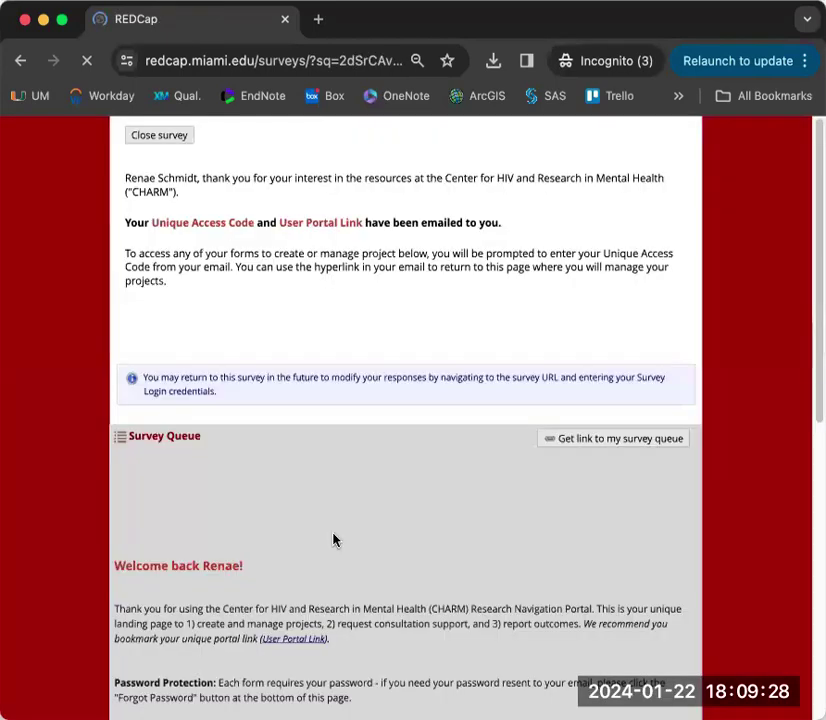
pyautogui.scroll(-10, 330, 540)
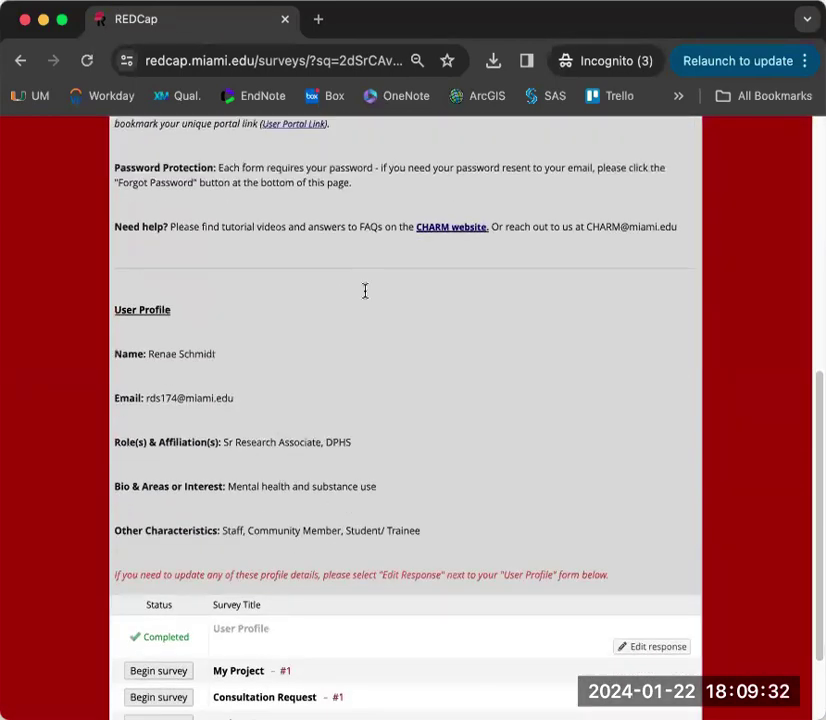
pyautogui.scroll(-3, 652, 495)
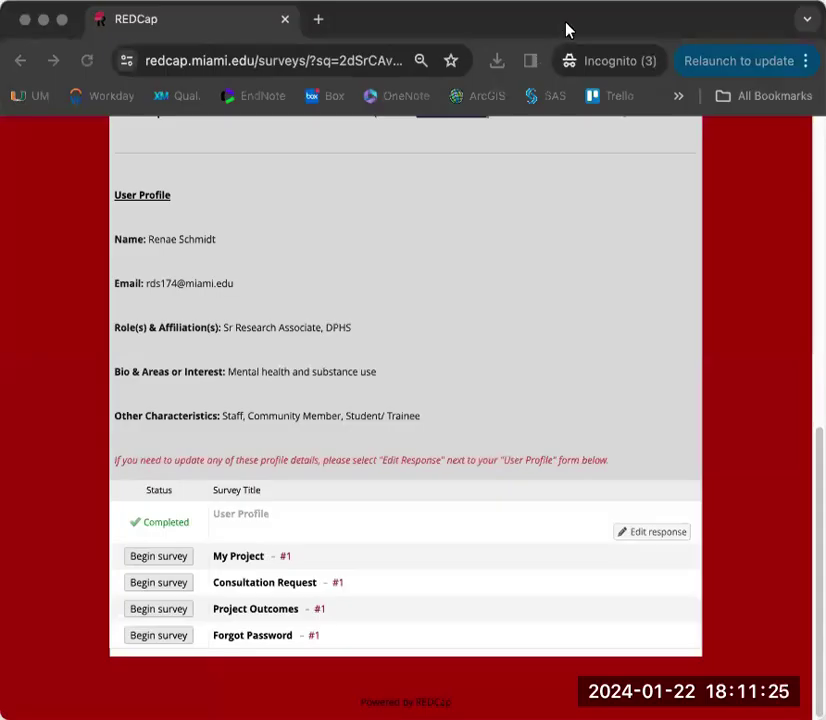
pyautogui.click(566, 30)
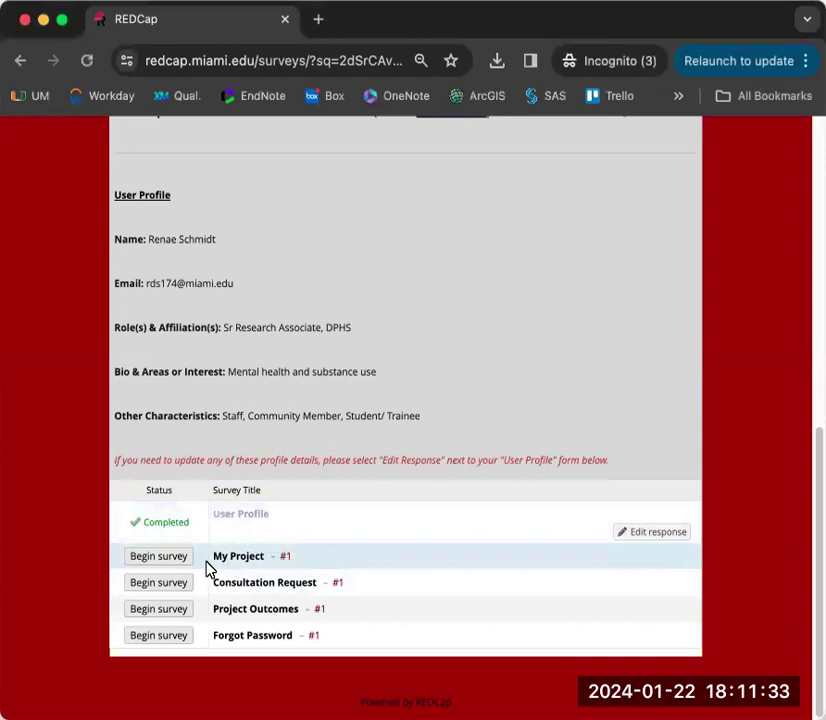
# - Begin the My Project survey and set its Date to today, 2024-01-22
pyautogui.click(156, 557)
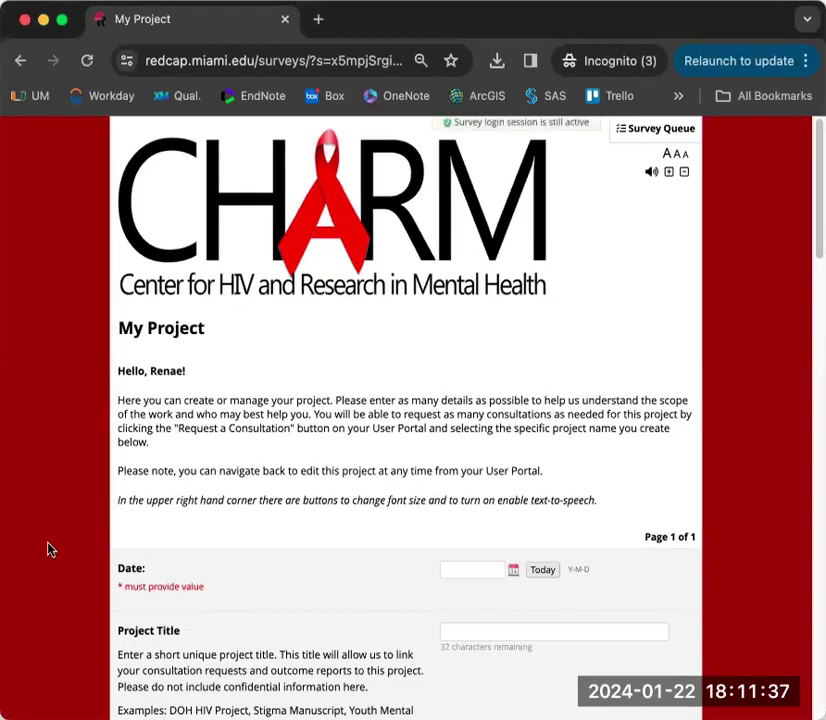
pyautogui.scroll(-2, 50, 549)
pyautogui.scroll(-1, 50, 549)
pyautogui.scroll(-1, 50, 549)
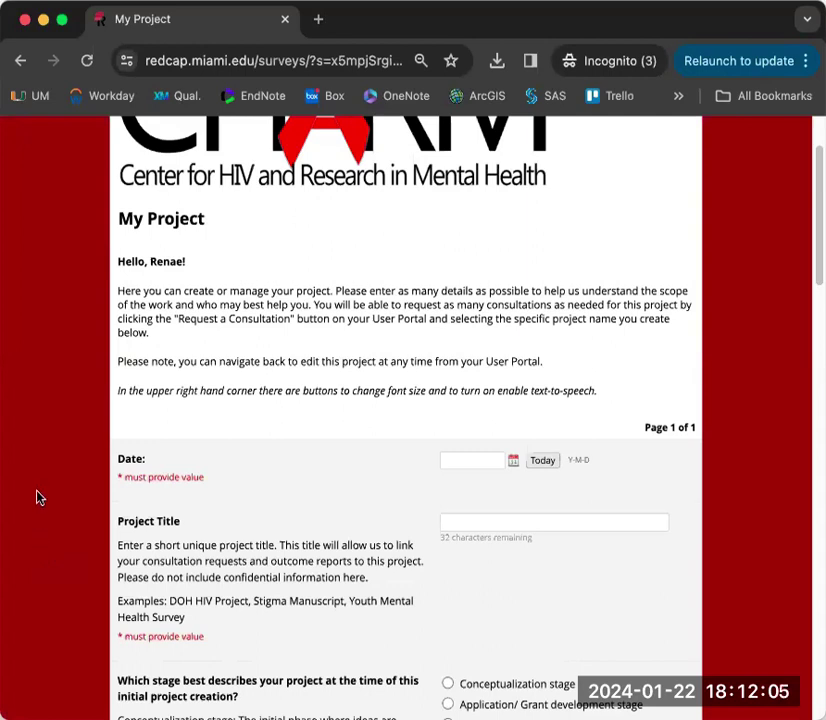
pyautogui.scroll(-3, 476, 300)
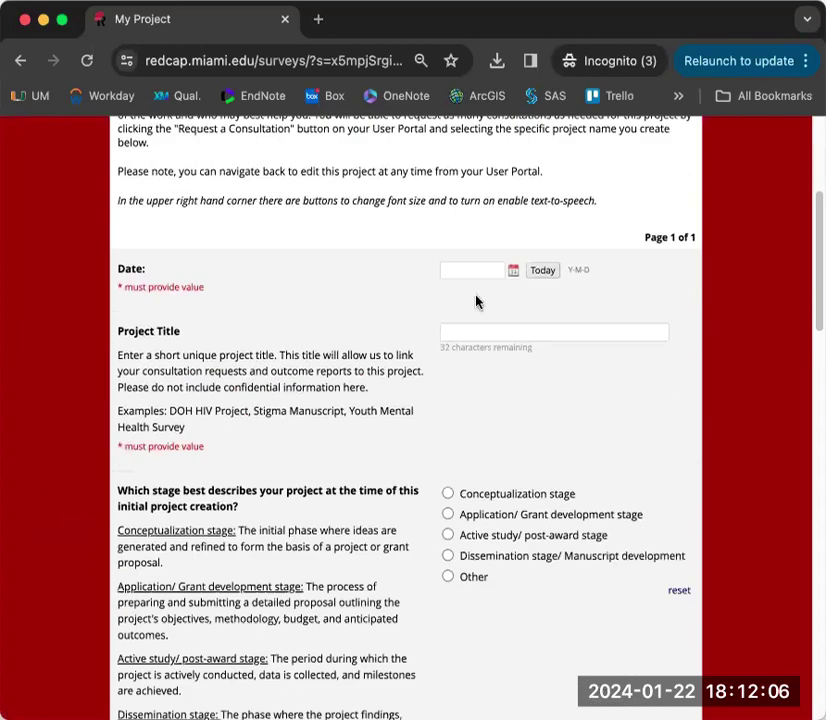
pyautogui.click(541, 272)
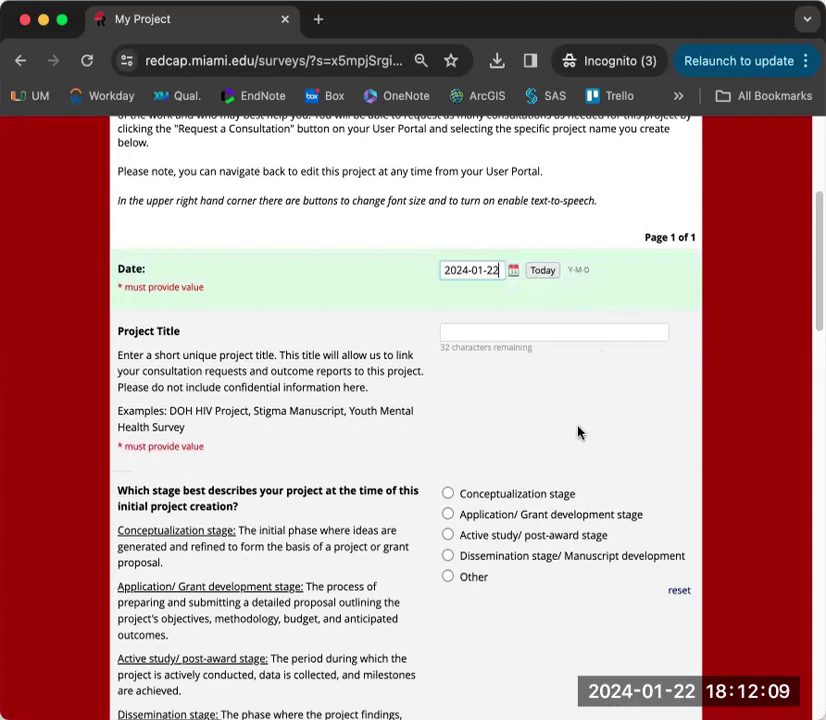
# - Enter 'DOH HIV Project' as the project title, correcting the typo
pyautogui.scroll(-1, 581, 433)
pyautogui.click(530, 326)
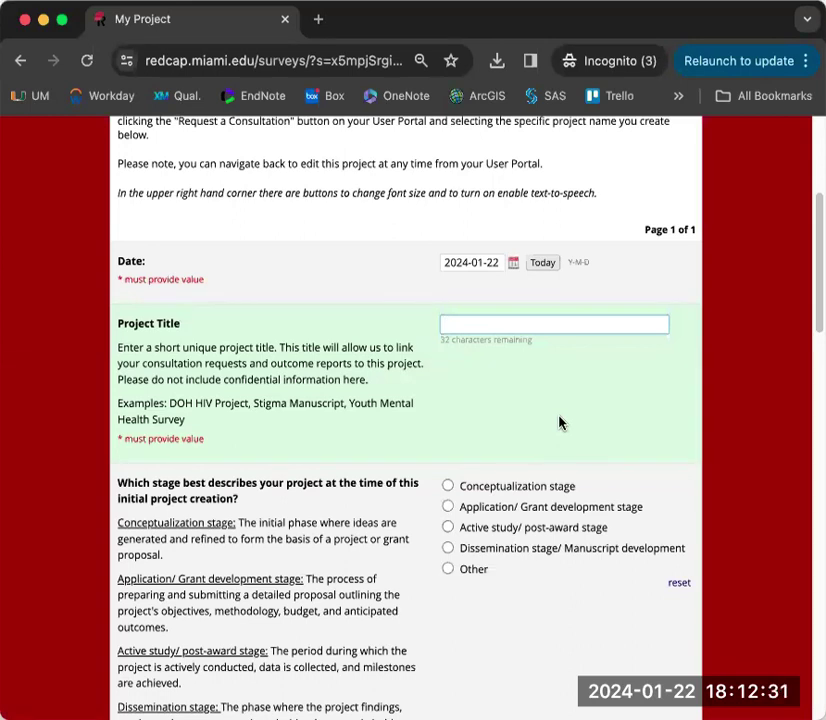
pyautogui.write('DOH HIV Project')
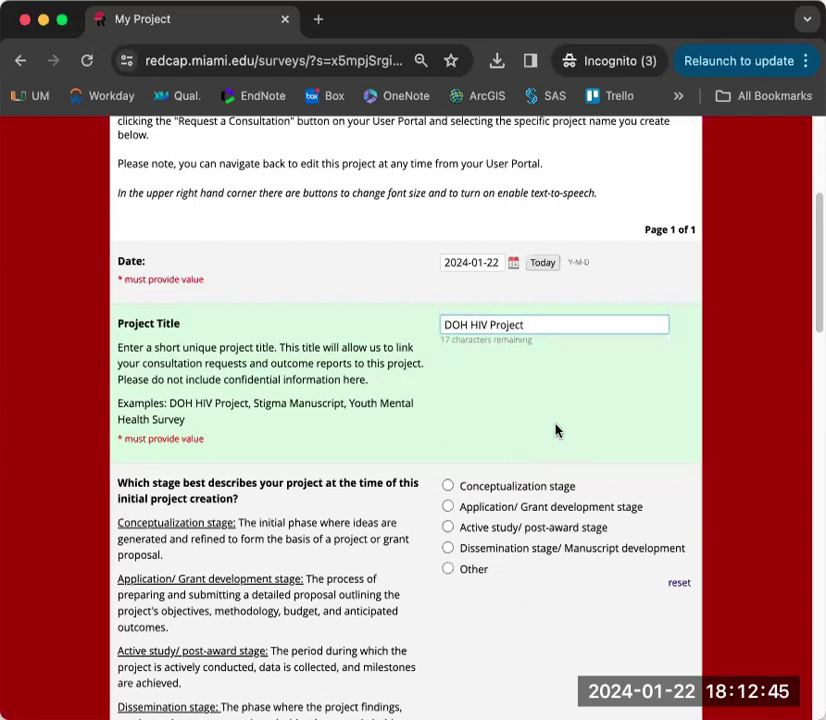
pyautogui.scroll(-2, 556, 431)
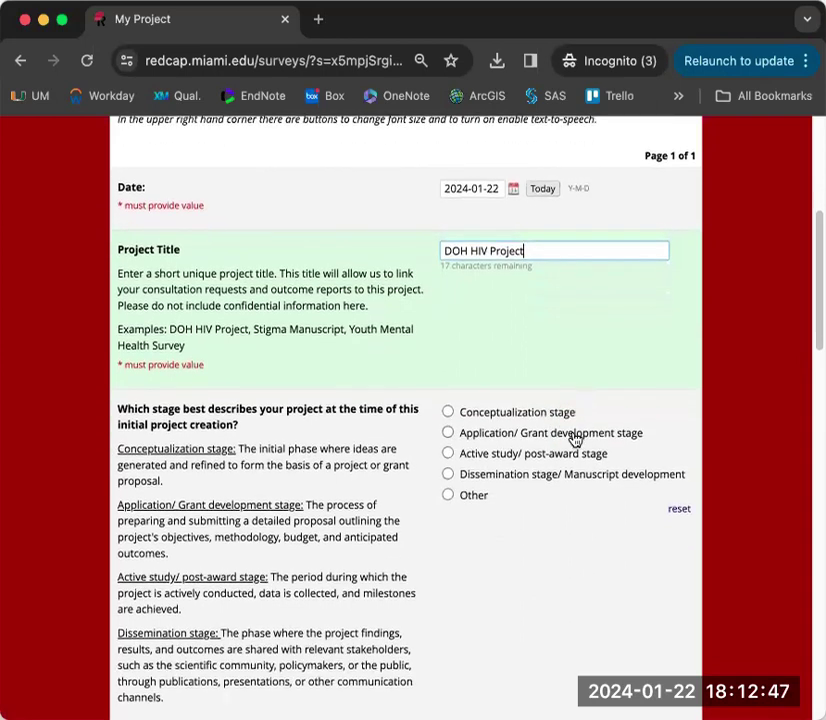
pyautogui.scroll(-4, 575, 439)
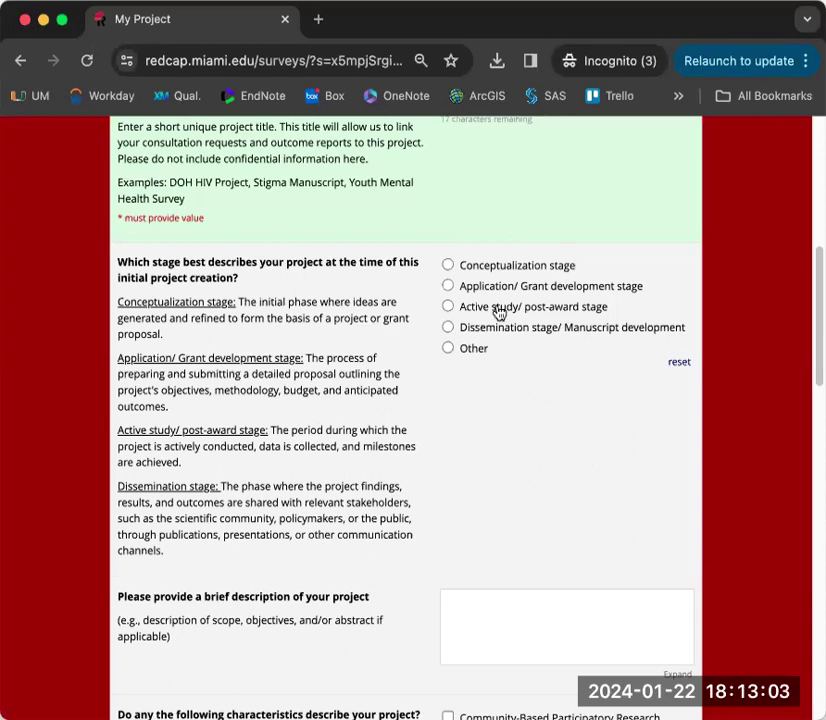
# - Mark the project as Conceptualization stage, HIV related, and disparities/equity research
pyautogui.click(447, 265)
pyautogui.scroll(-1, 530, 452)
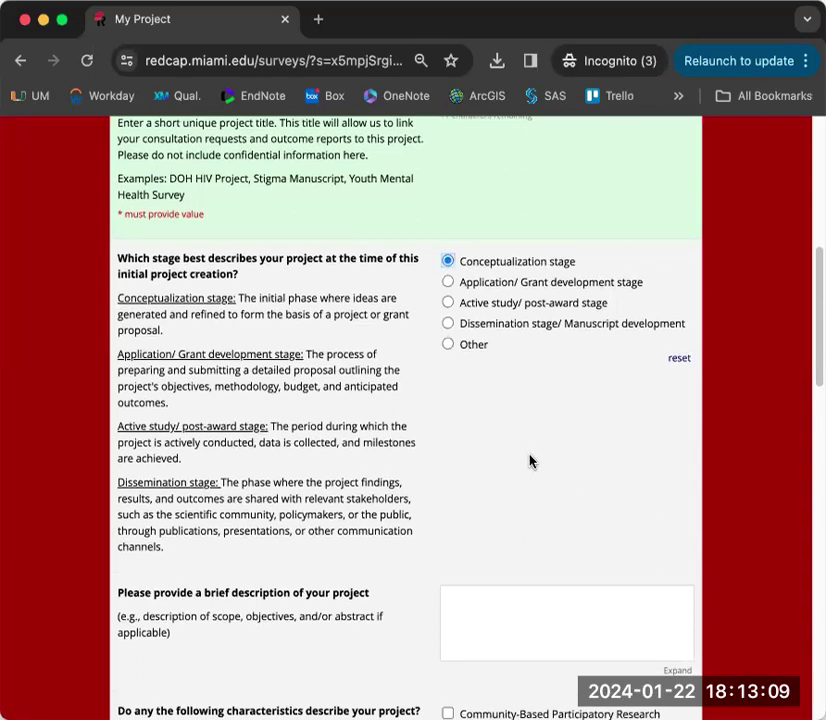
pyautogui.scroll(-5, 530, 460)
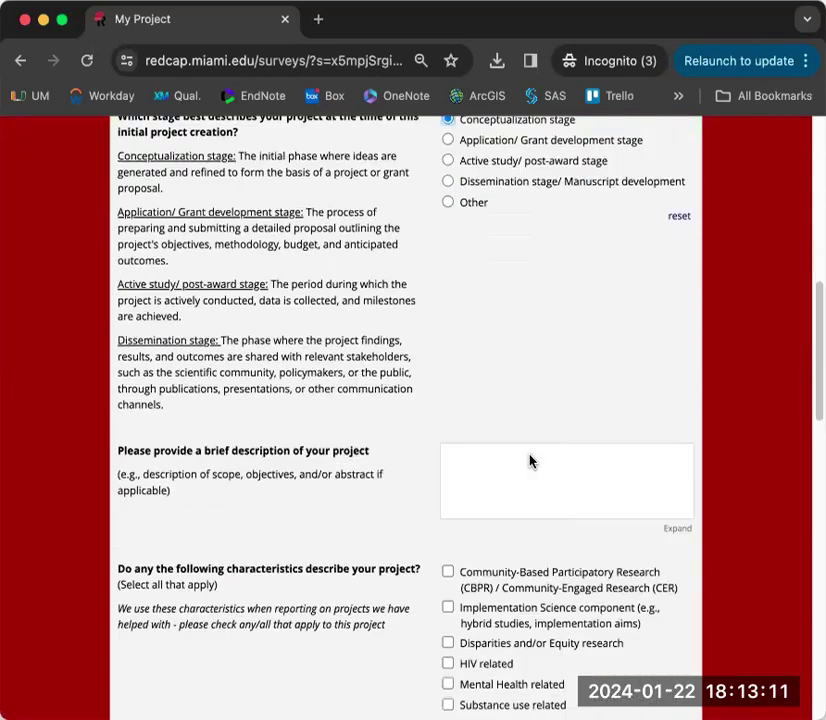
pyautogui.scroll(-1, 530, 460)
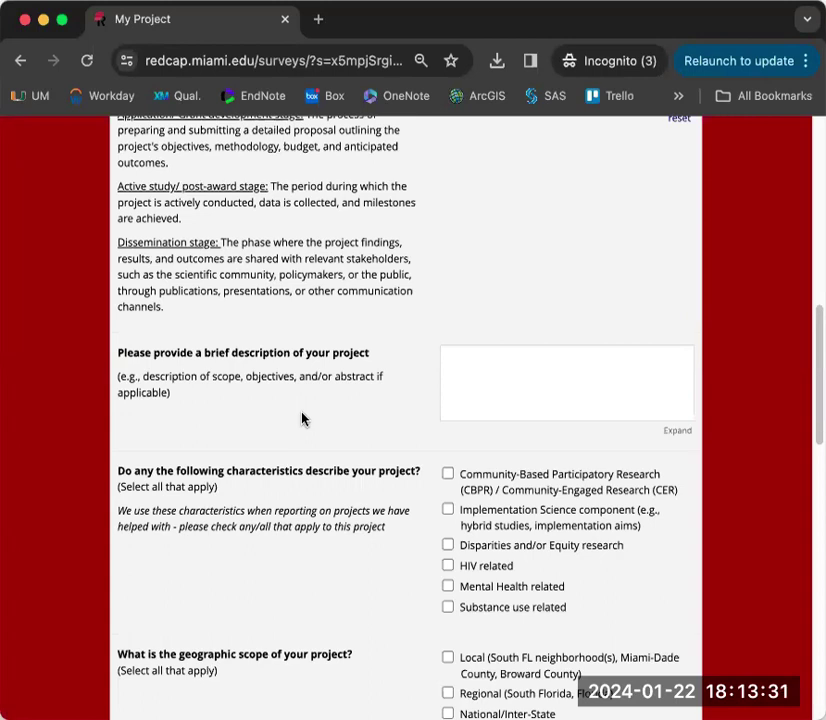
pyautogui.scroll(-3, 303, 418)
pyautogui.scroll(-1, 307, 424)
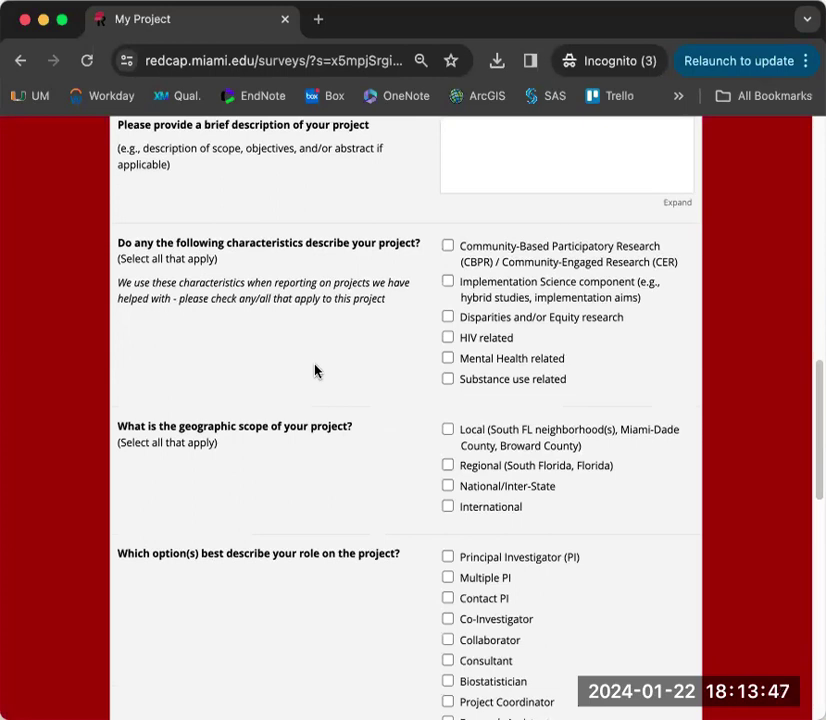
pyautogui.click(448, 338)
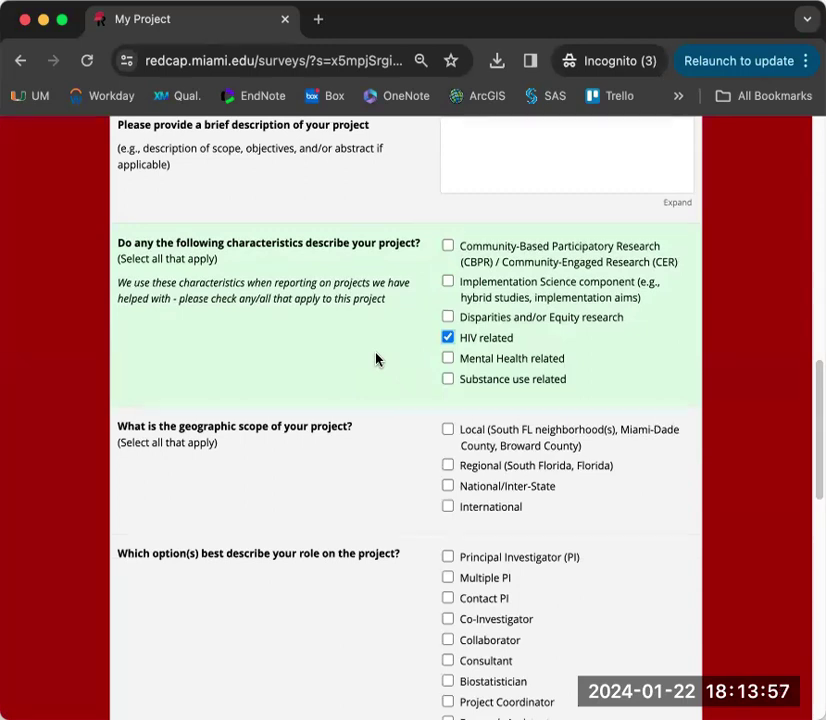
pyautogui.click(448, 317)
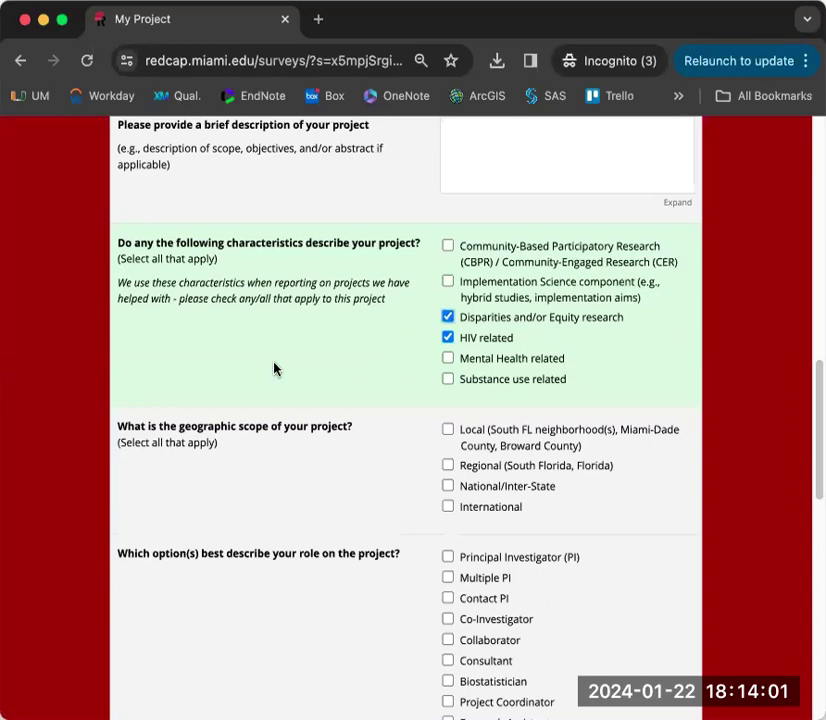
# - Set the geographic scope to Local and your project role to Collaborator
pyautogui.scroll(-3, 303, 505)
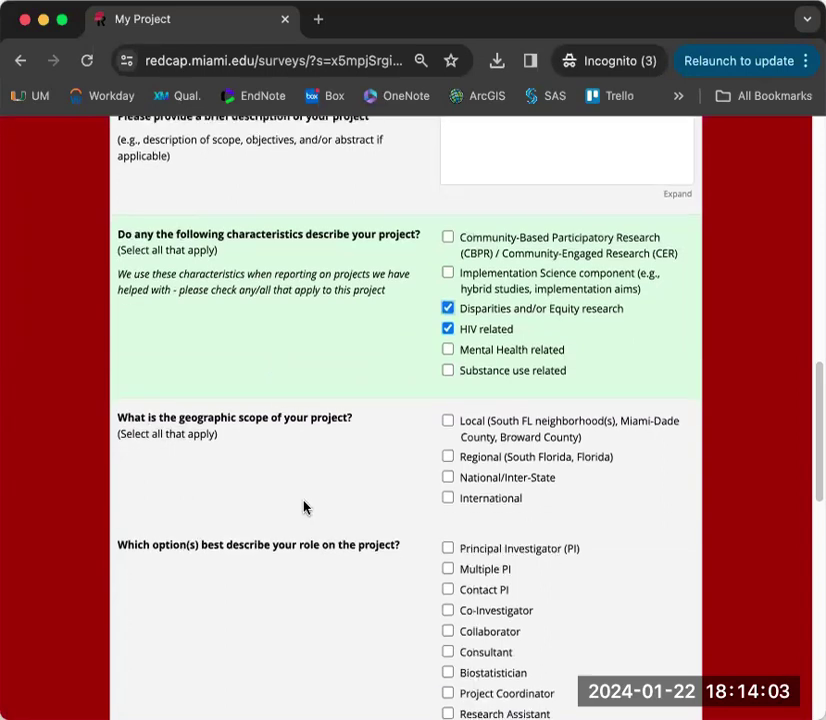
pyautogui.scroll(-1, 303, 507)
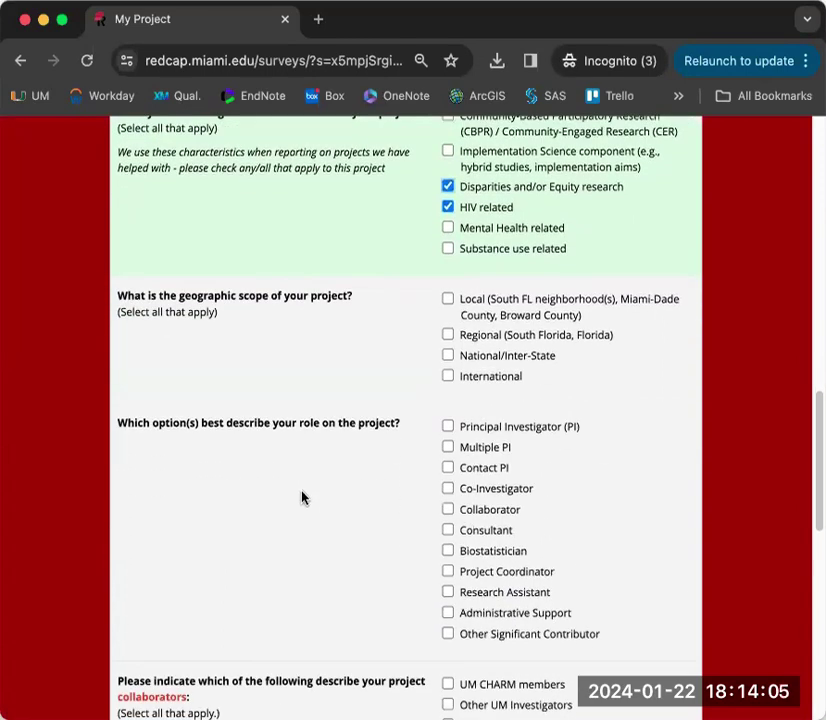
pyautogui.click(447, 298)
pyautogui.click(482, 362)
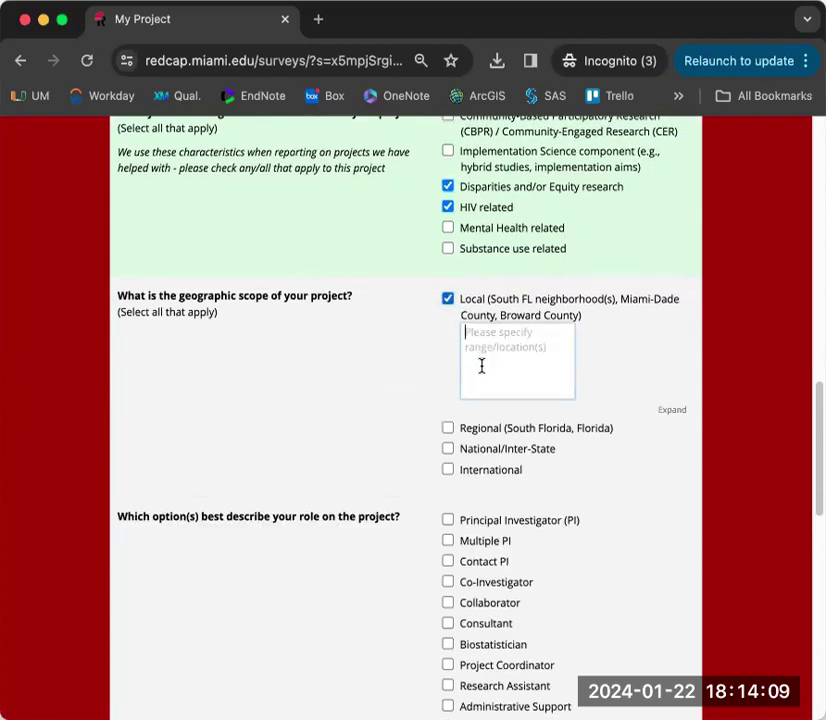
pyautogui.scroll(-4, 340, 412)
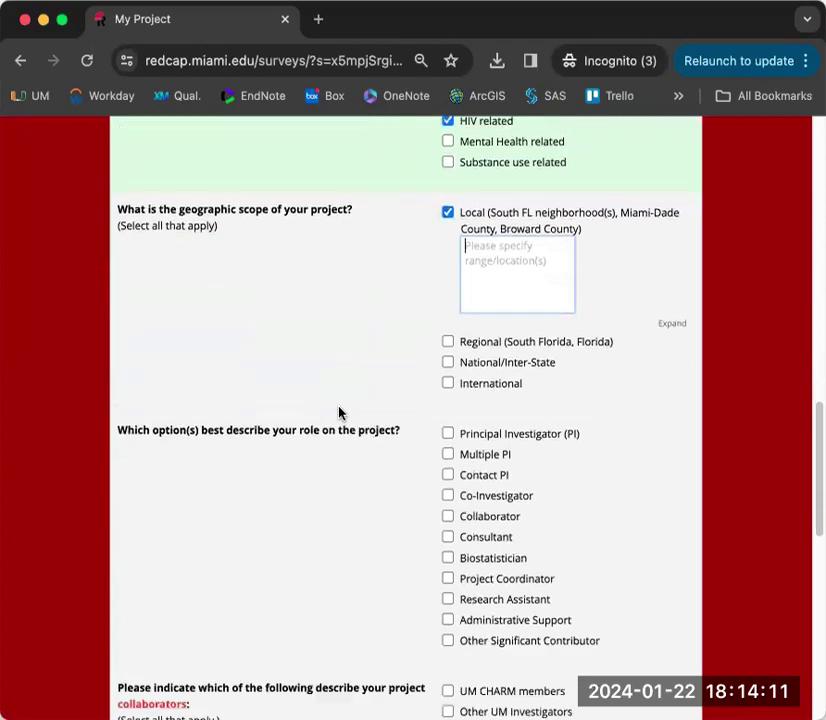
pyautogui.scroll(-3, 340, 412)
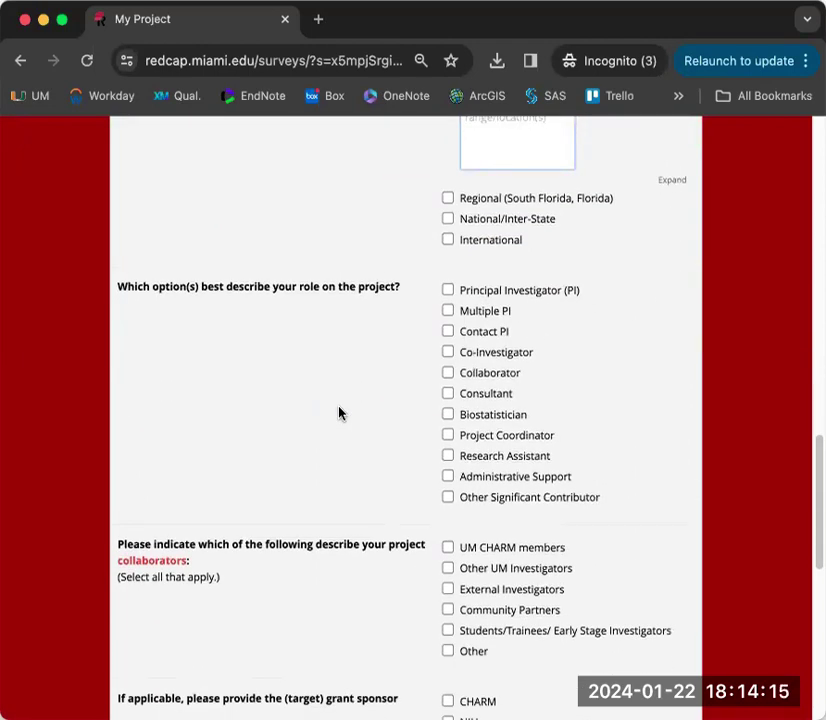
pyautogui.click(447, 373)
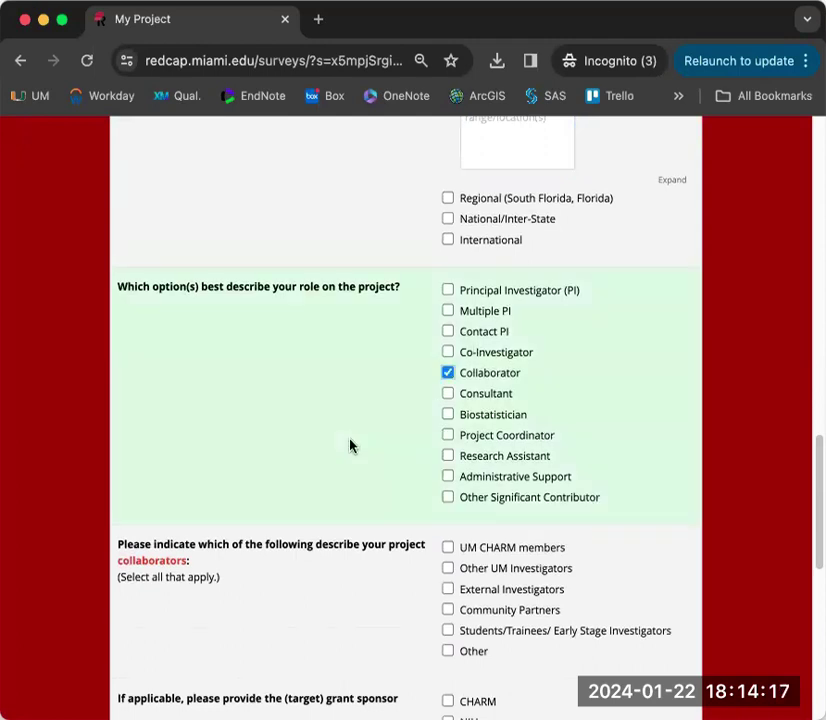
pyautogui.scroll(-8, 350, 444)
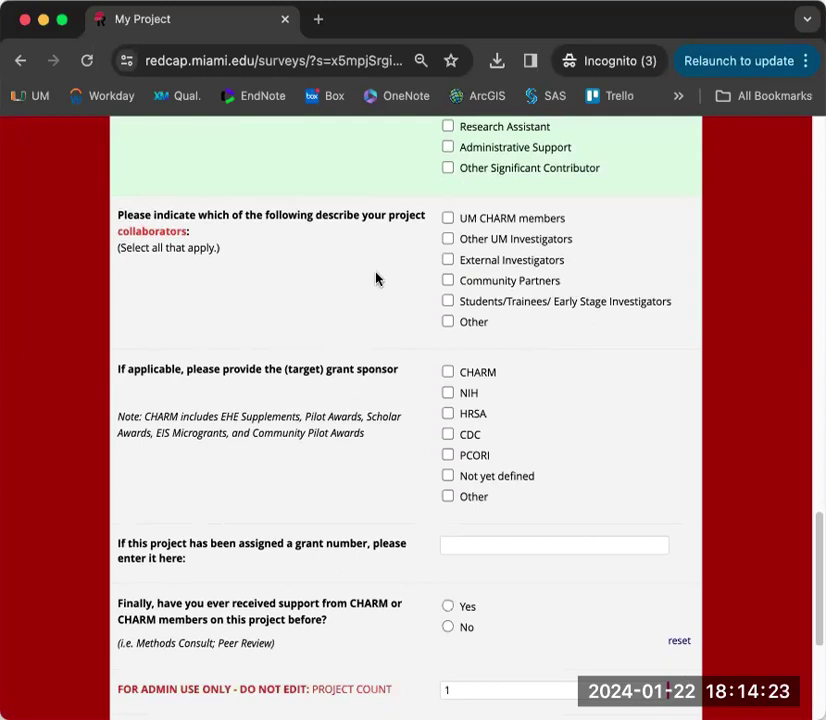
# - Add External Investigators, Community Partners and UM CHARM members as collaborators
pyautogui.click(448, 261)
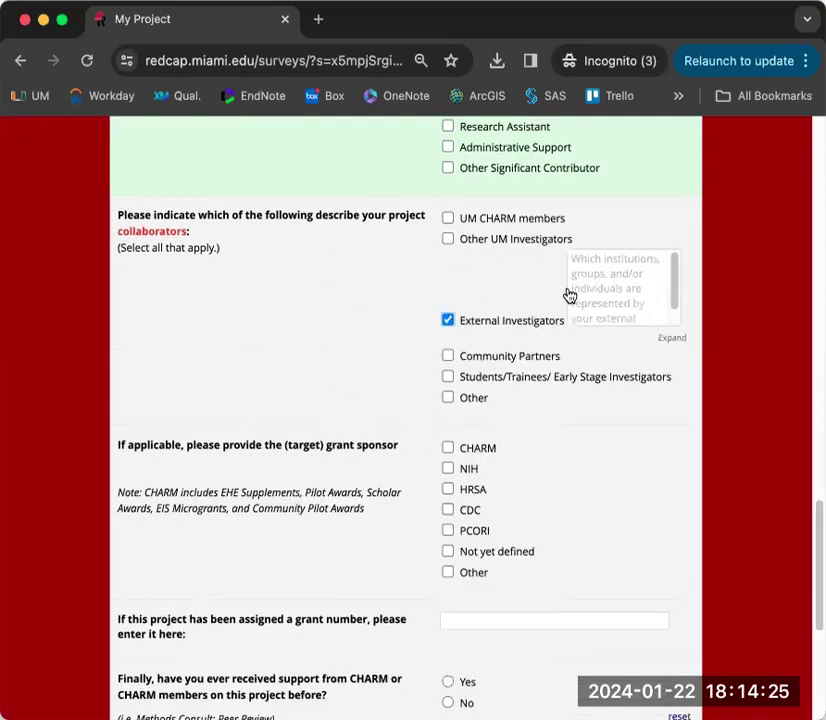
pyautogui.click(448, 356)
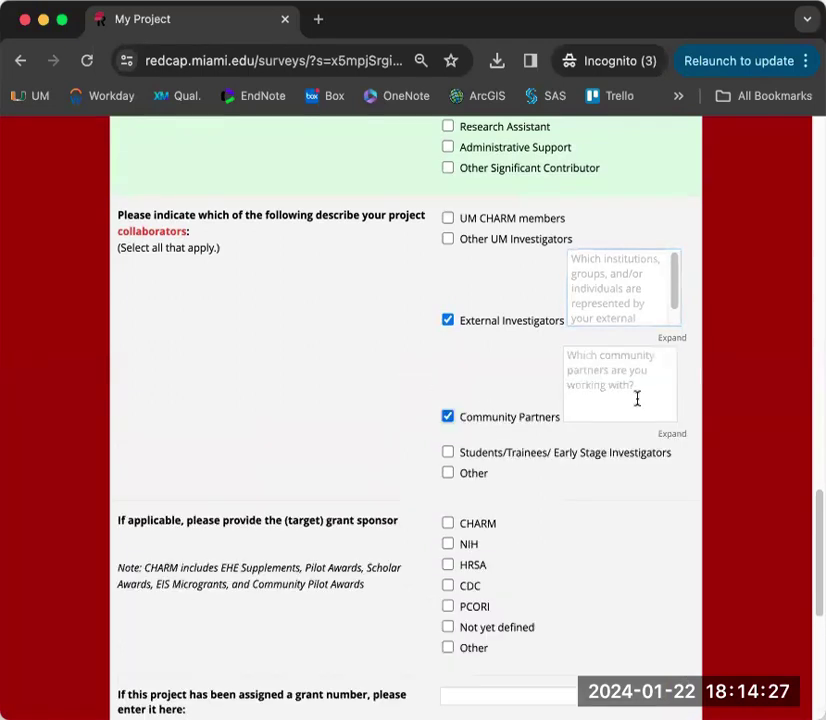
pyautogui.click(447, 219)
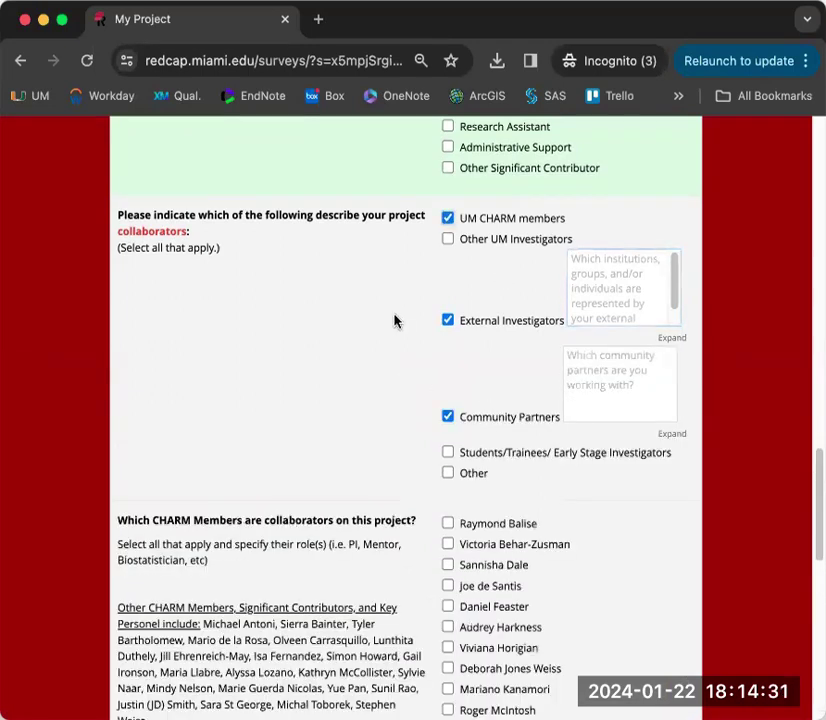
pyautogui.scroll(-2, 394, 322)
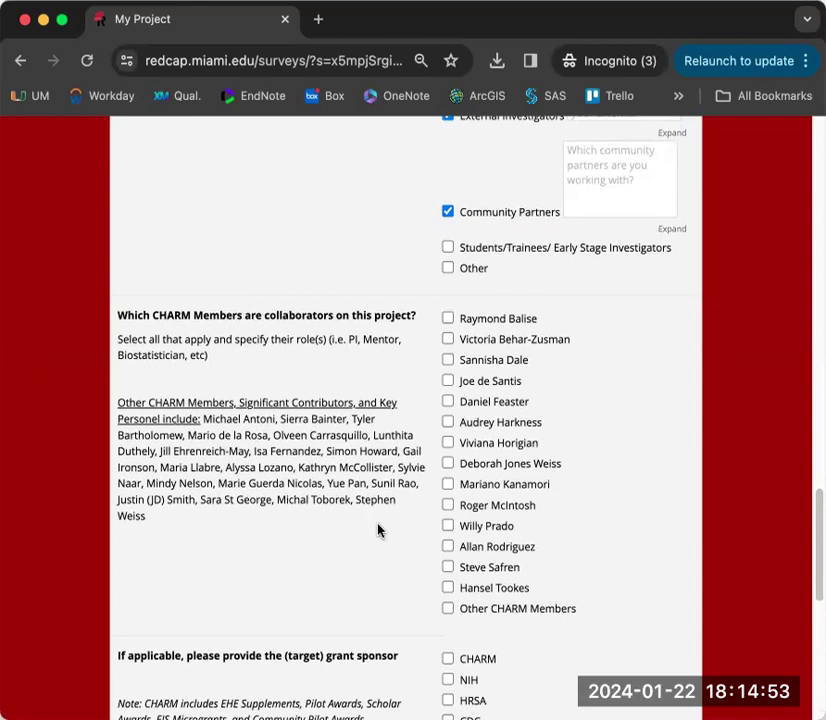
# - Tick Other CHARM Members and two listed members, giving the first the role 'Biostatstician'
pyautogui.click(447, 608)
pyautogui.scroll(-1, 560, 615)
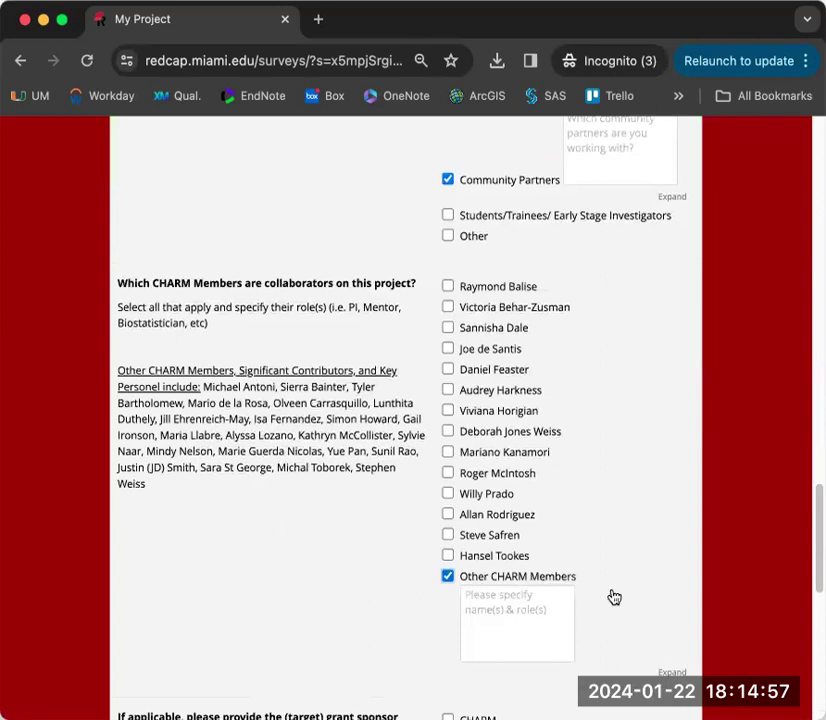
pyautogui.click(448, 390)
pyautogui.click(448, 369)
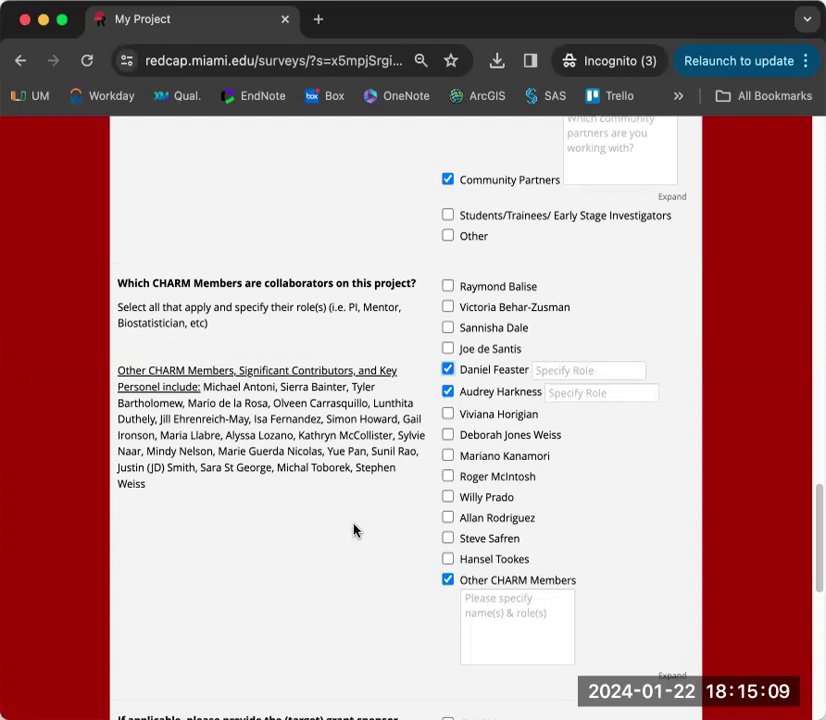
pyautogui.click(615, 370)
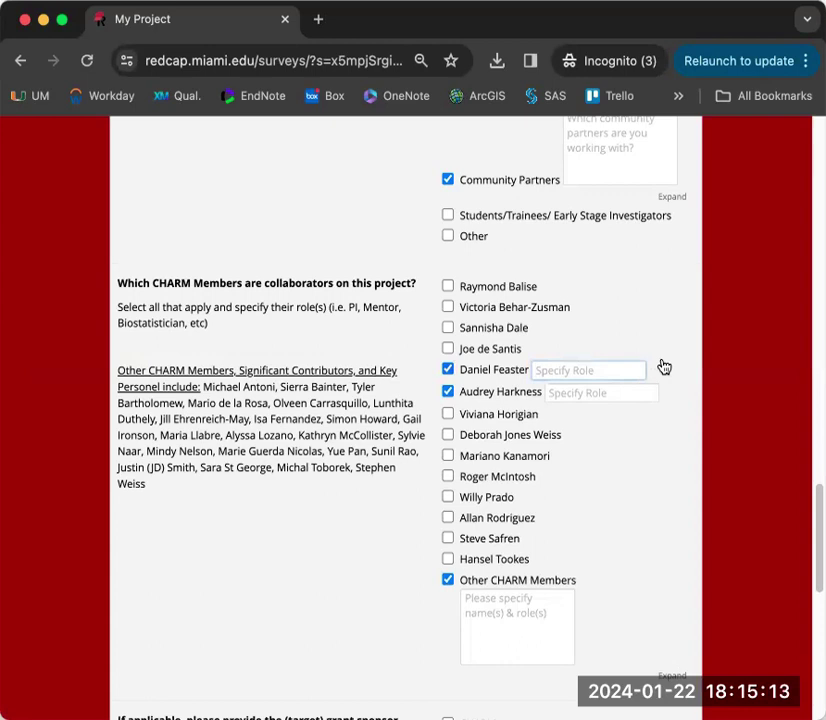
pyautogui.write('Biostat')
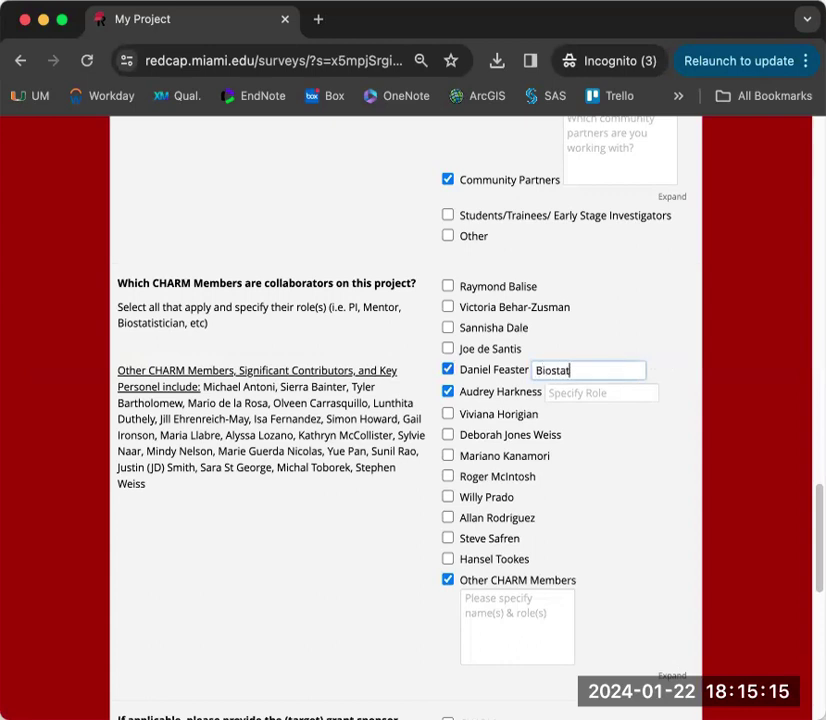
pyautogui.write('sticion')
pyautogui.press('BackSpace')
pyautogui.press('BackSpace')
pyautogui.write('amn')
pyautogui.press('BackSpace')
pyautogui.press('BackSpace')
pyautogui.write('n')
# - Choose NIH as the grant sponsor instead of CHARM, with NIAID institute and R03 grant type
pyautogui.scroll(-3, 306, 603)
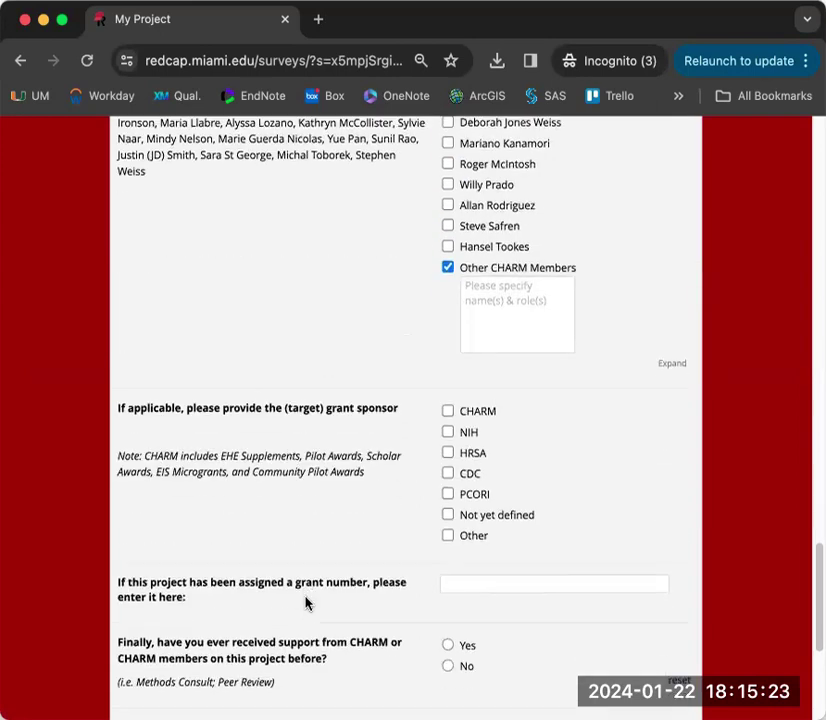
pyautogui.scroll(-2, 293, 373)
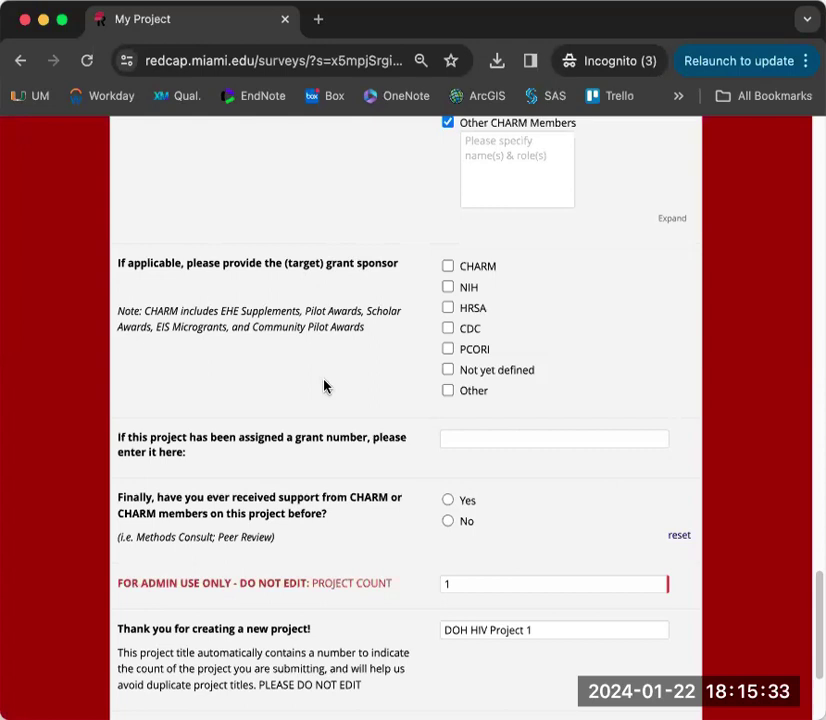
pyautogui.click(448, 266)
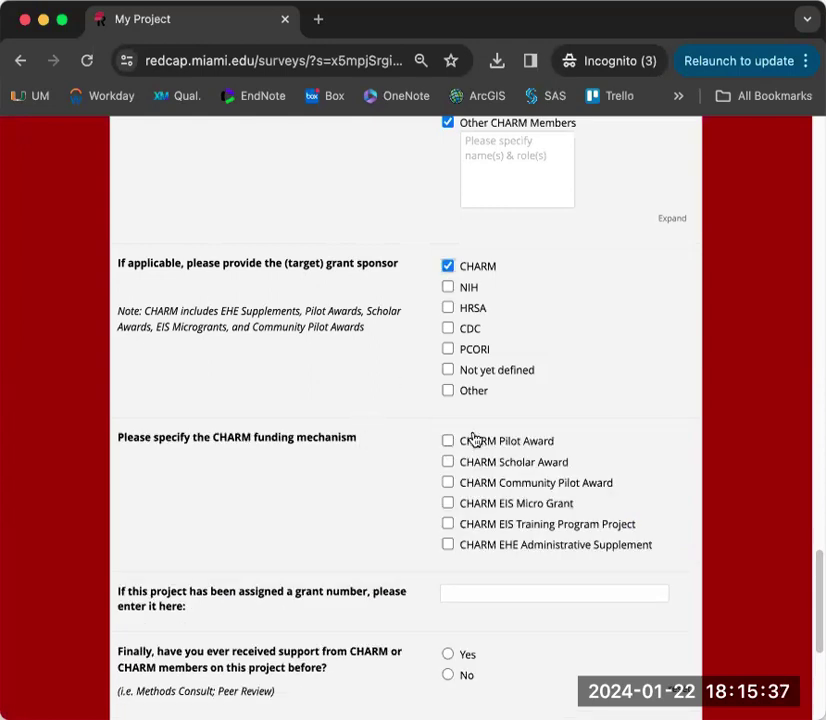
pyautogui.click(448, 266)
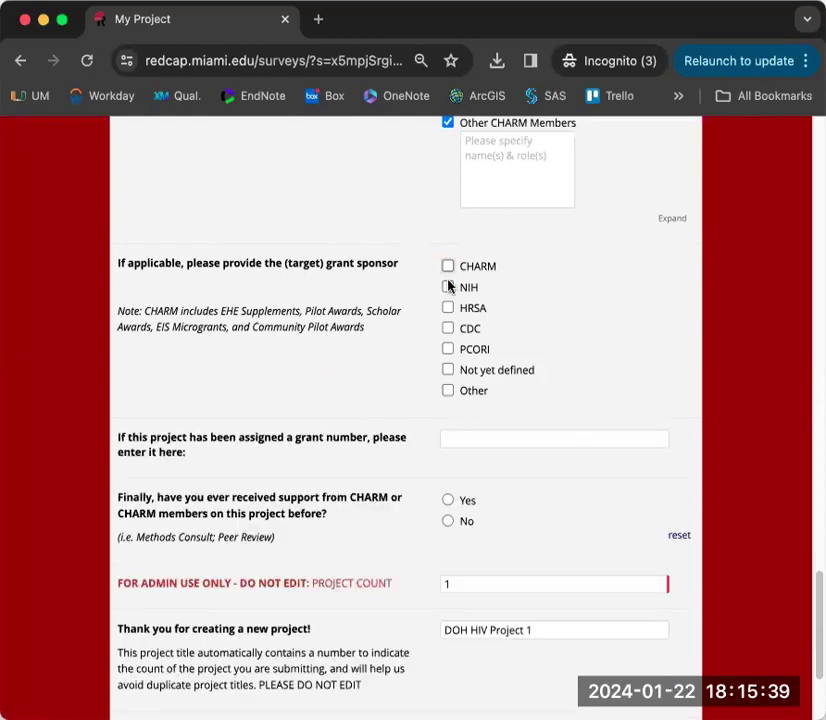
pyautogui.click(448, 287)
pyautogui.click(483, 441)
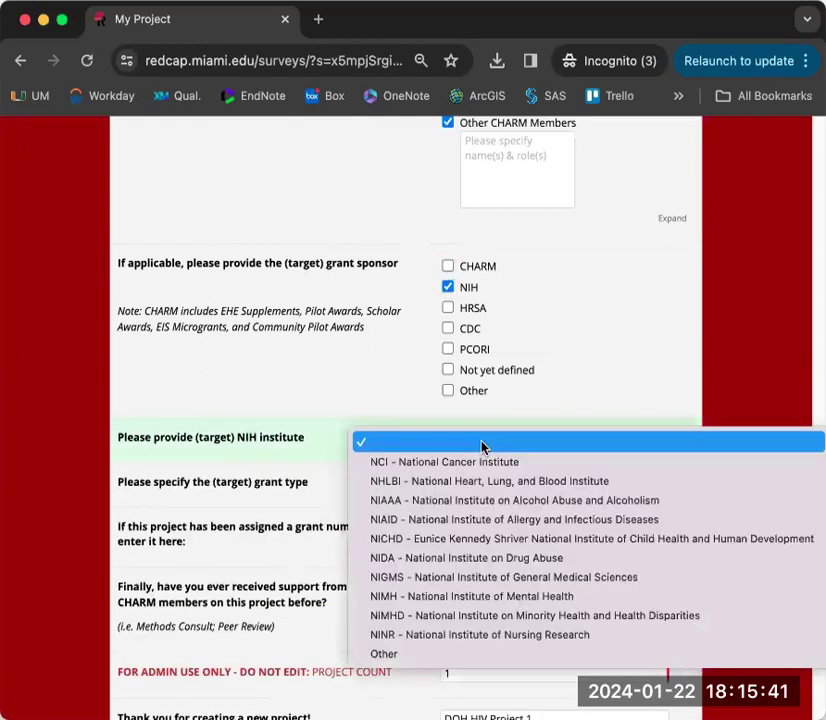
pyautogui.click(485, 520)
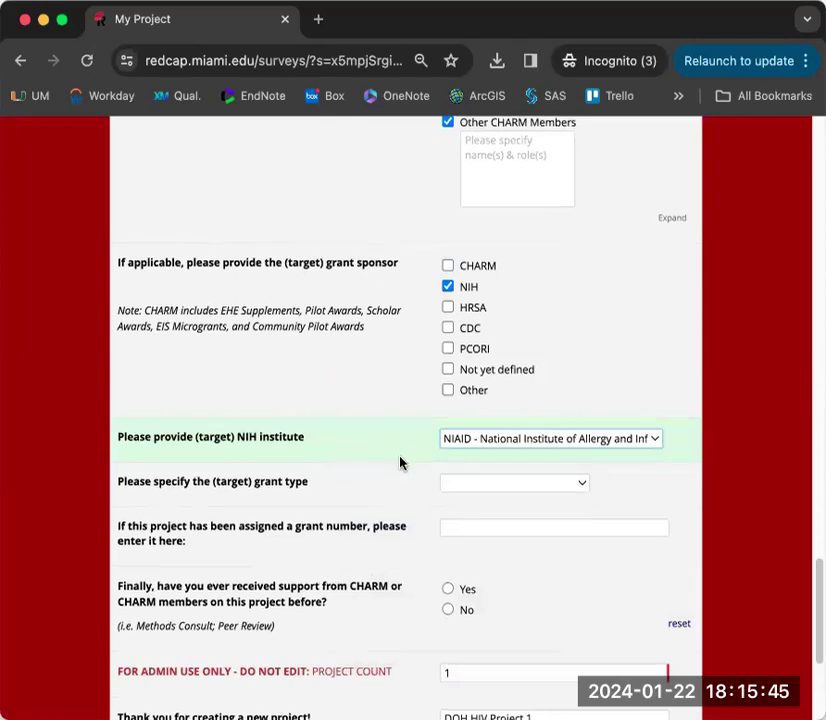
pyautogui.scroll(-2, 400, 463)
pyautogui.click(461, 401)
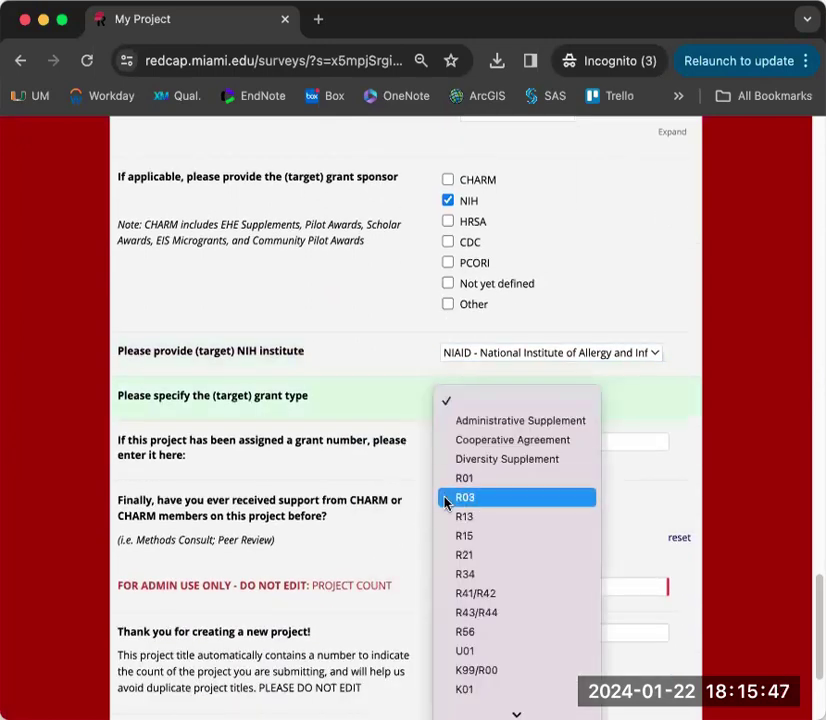
pyautogui.click(445, 498)
pyautogui.scroll(-1, 352, 457)
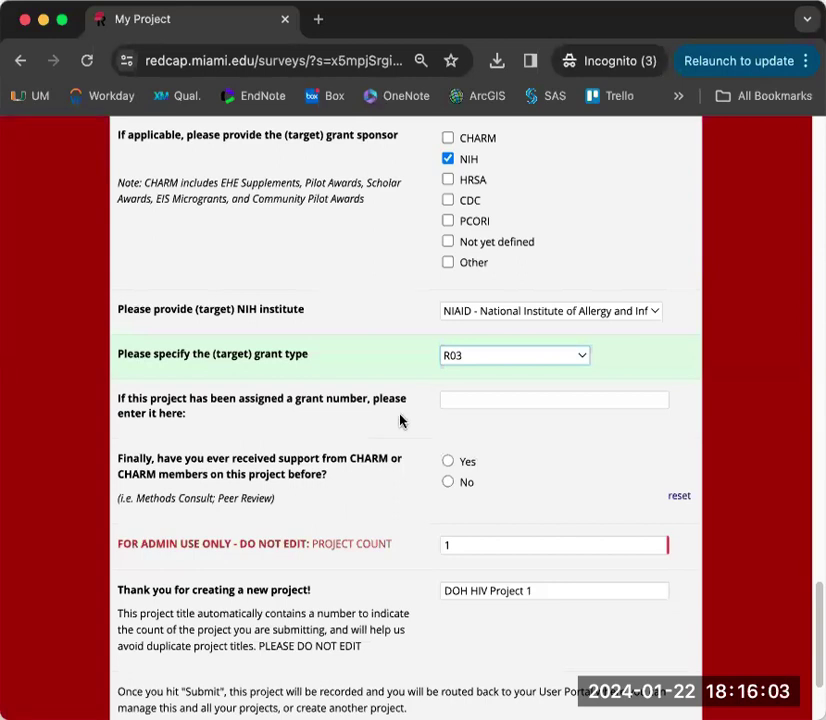
pyautogui.scroll(-4, 417, 442)
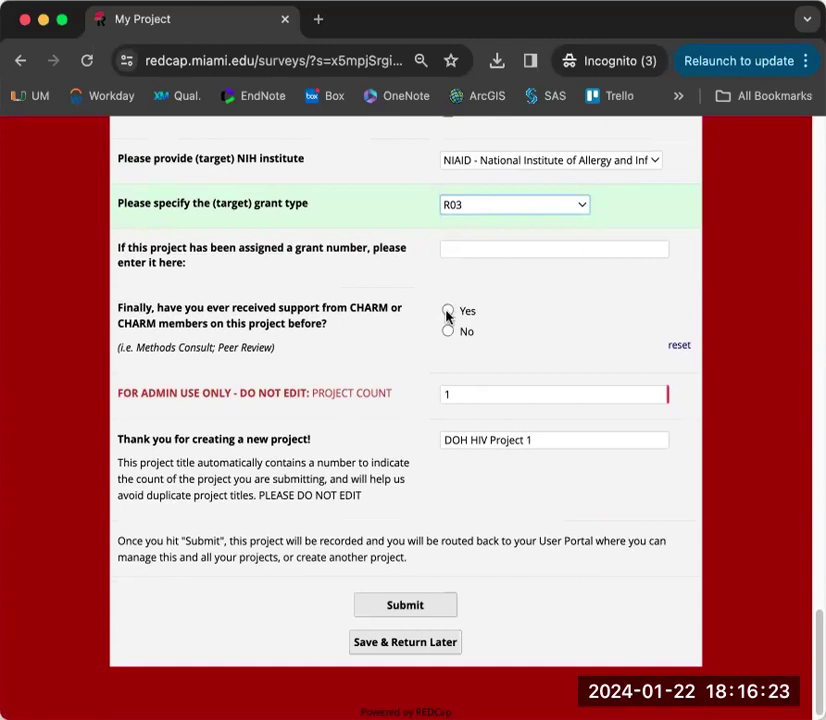
# - Answer Yes to prior CHARM support and begin specifying who provided it
pyautogui.click(447, 312)
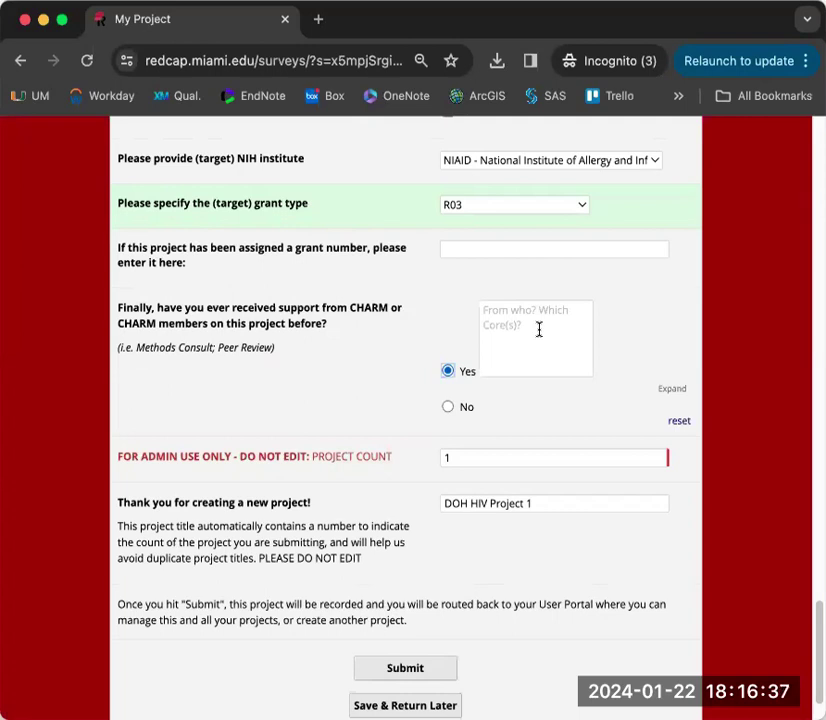
pyautogui.click(539, 329)
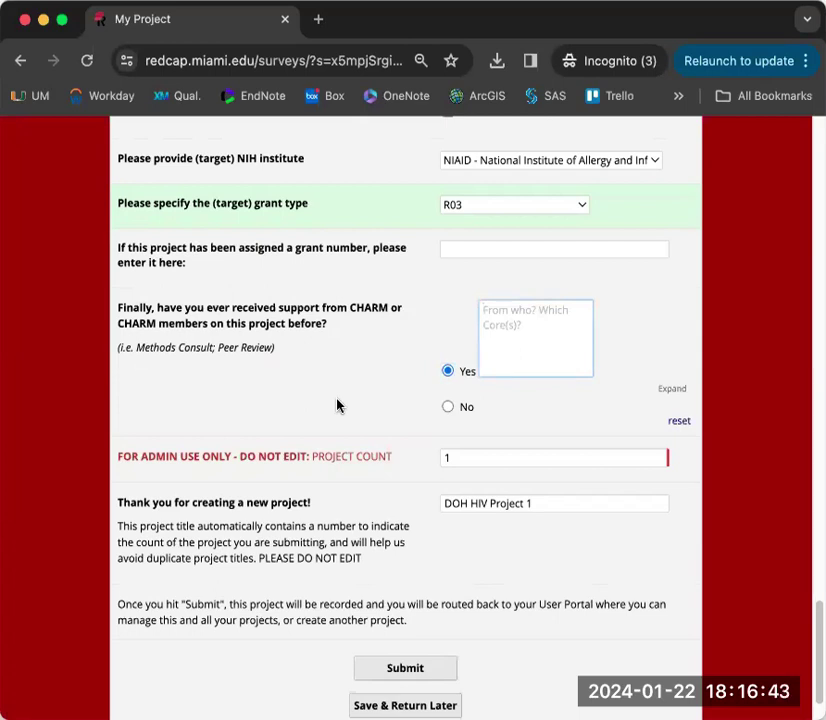
pyautogui.scroll(-3, 337, 405)
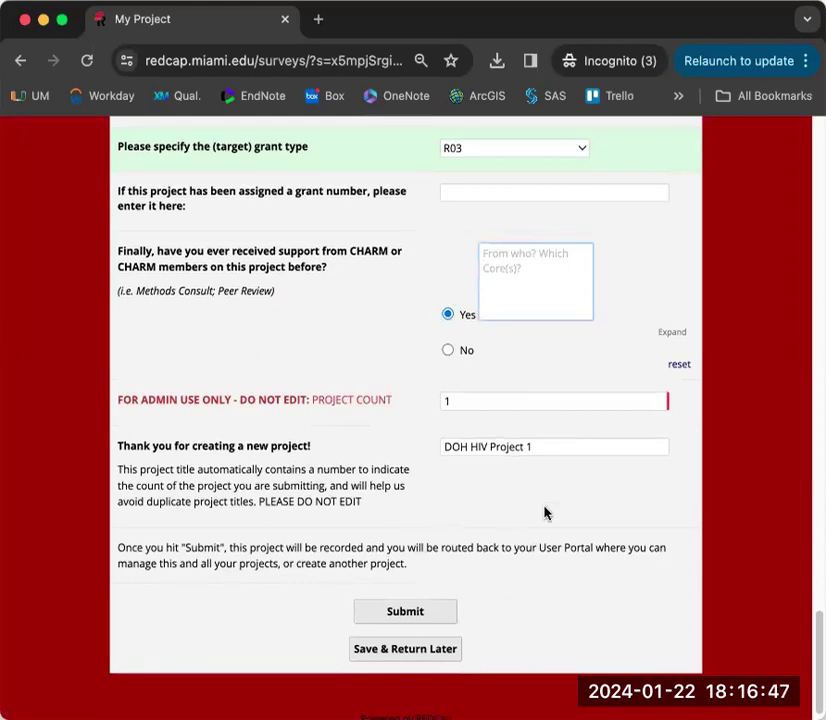
# - Review the project count and auto-filled project title, then submit the form
pyautogui.click(503, 400)
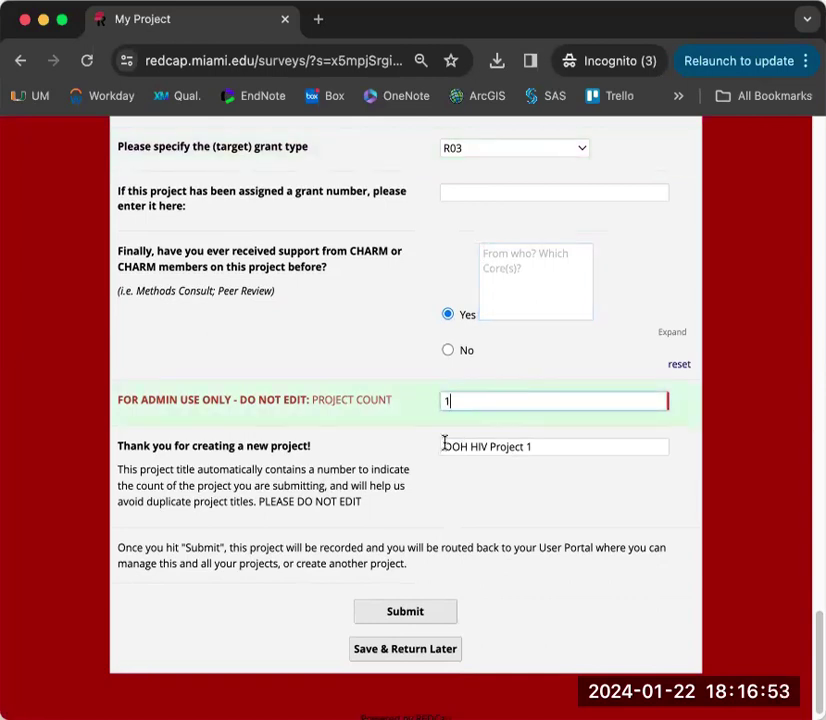
pyautogui.moveTo(445, 446); pyautogui.dragTo(523, 447)
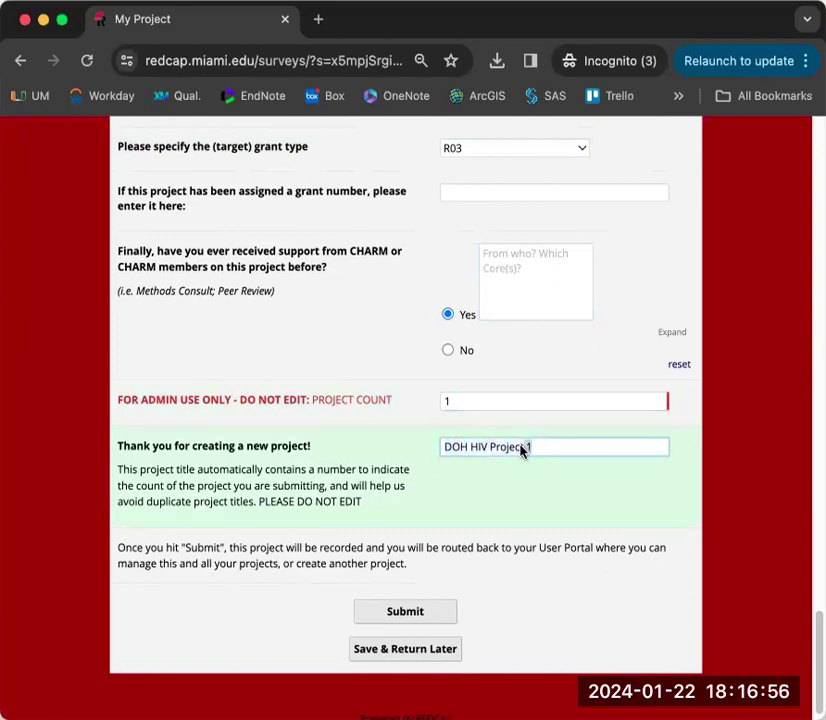
pyautogui.click(539, 502)
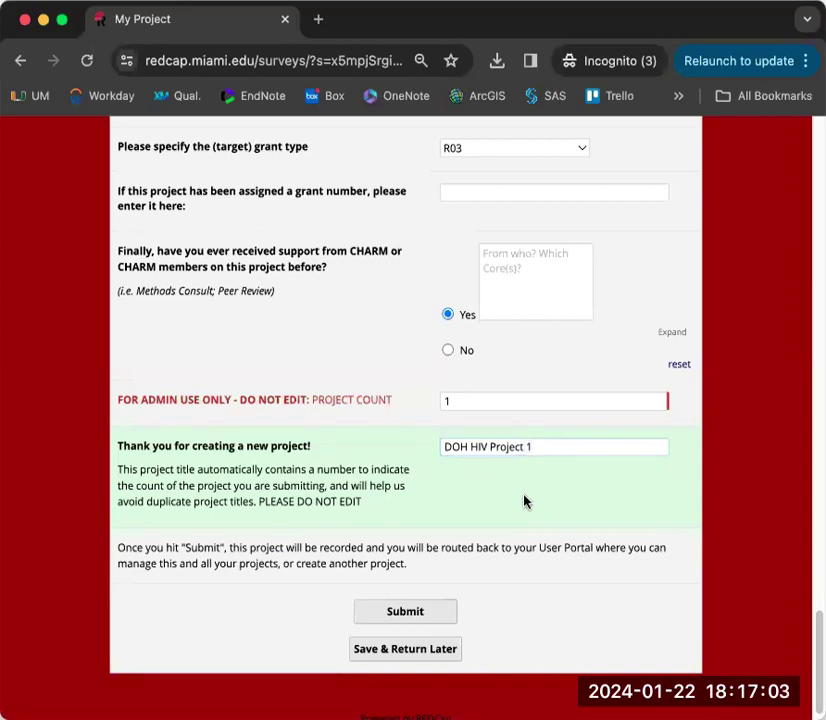
pyautogui.click(414, 613)
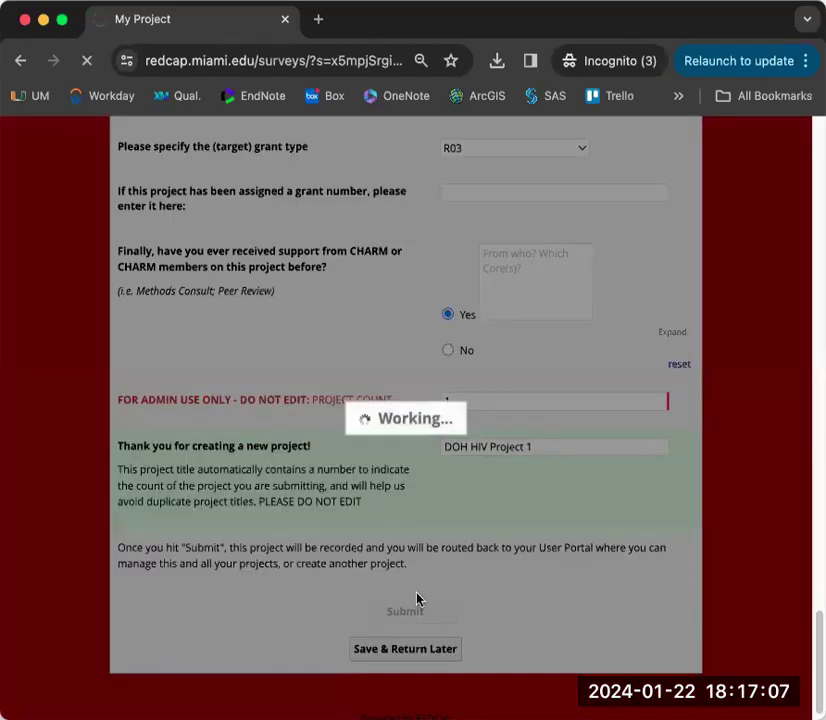
# - Confirm the survey queue shows My Project Completed under #1: DOH HIV Project 1
pyautogui.scroll(-5, 418, 597)
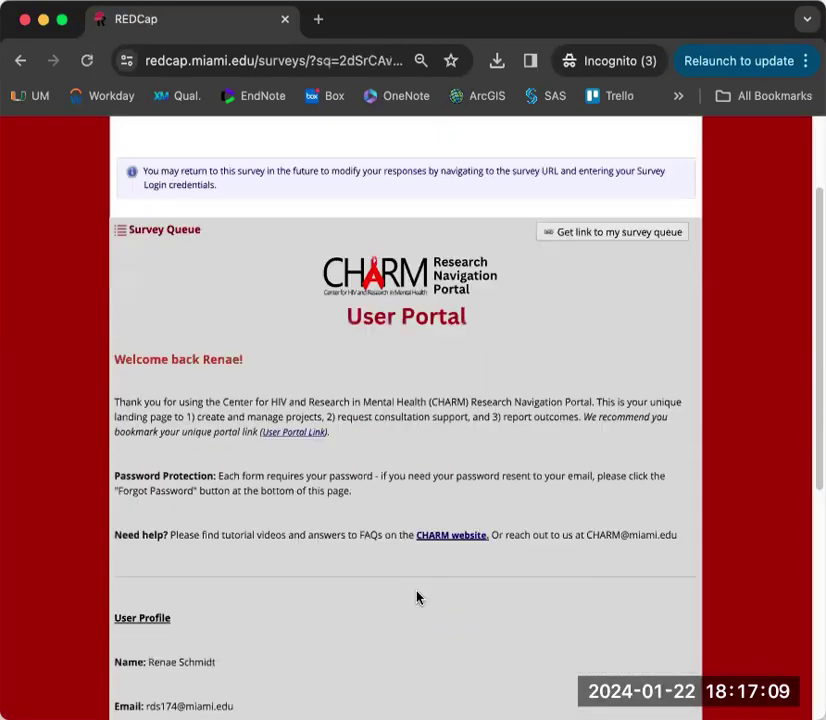
pyautogui.scroll(-2, 418, 597)
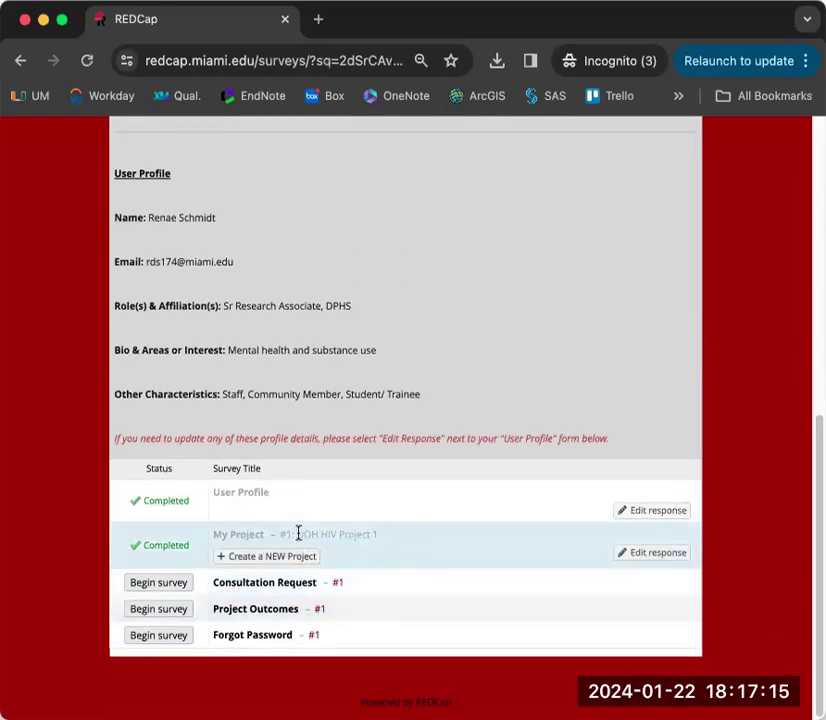
pyautogui.moveTo(296, 535); pyautogui.dragTo(487, 555)
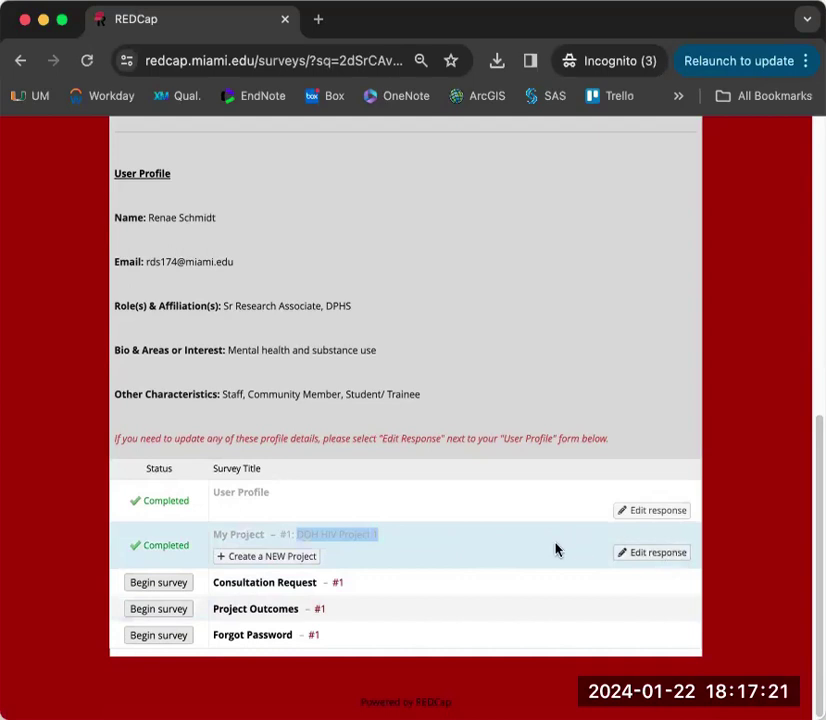
pyautogui.click(525, 548)
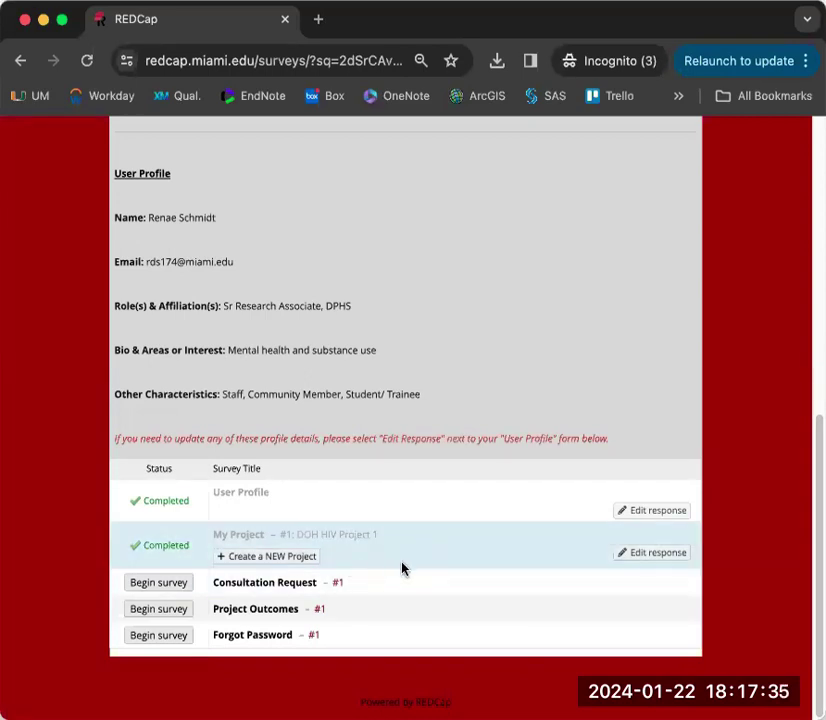
# - Begin the Consultation Request survey and set its date to today, 2024-01-22
pyautogui.click(150, 584)
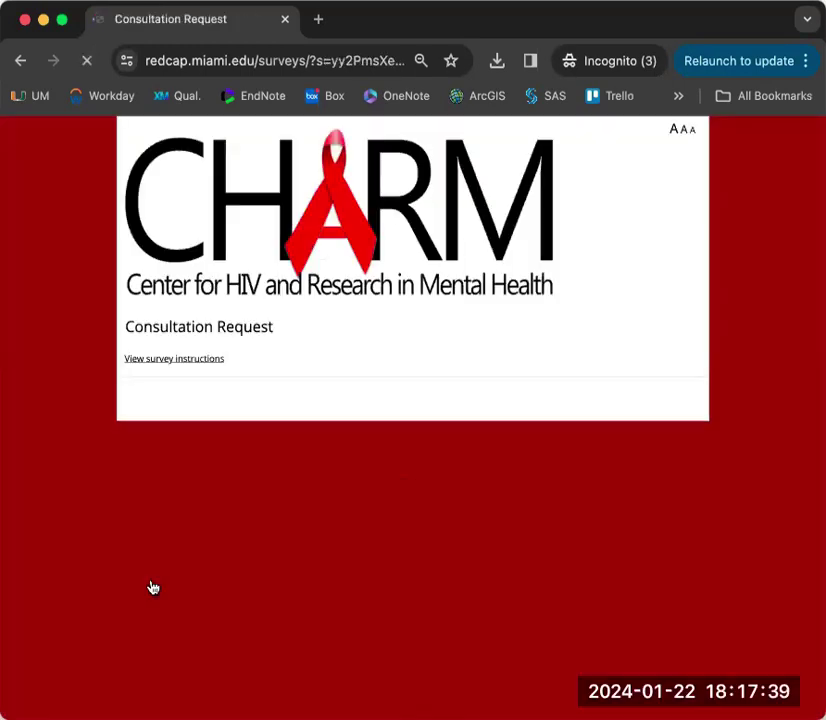
pyautogui.click(186, 362)
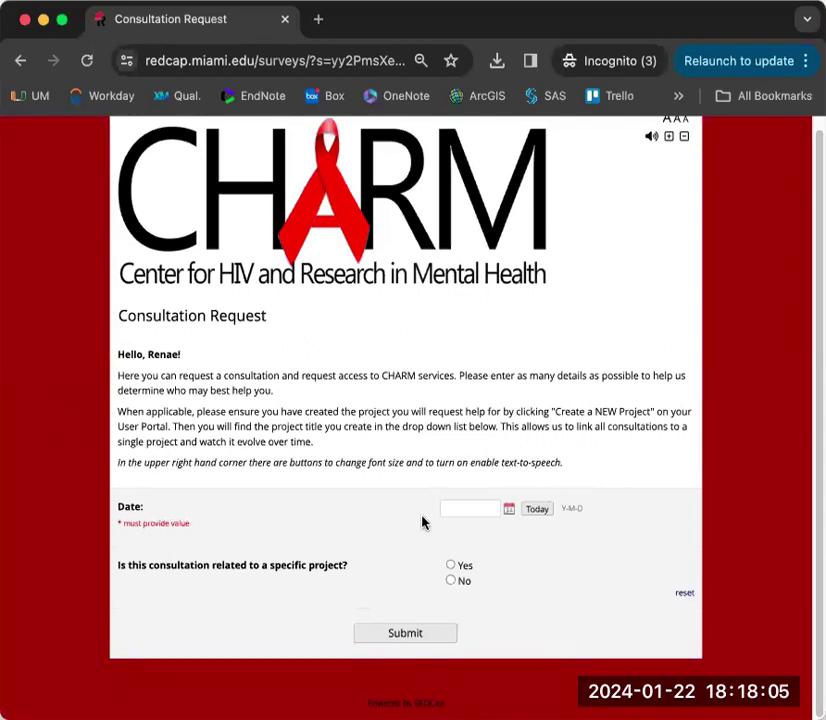
pyautogui.click(537, 512)
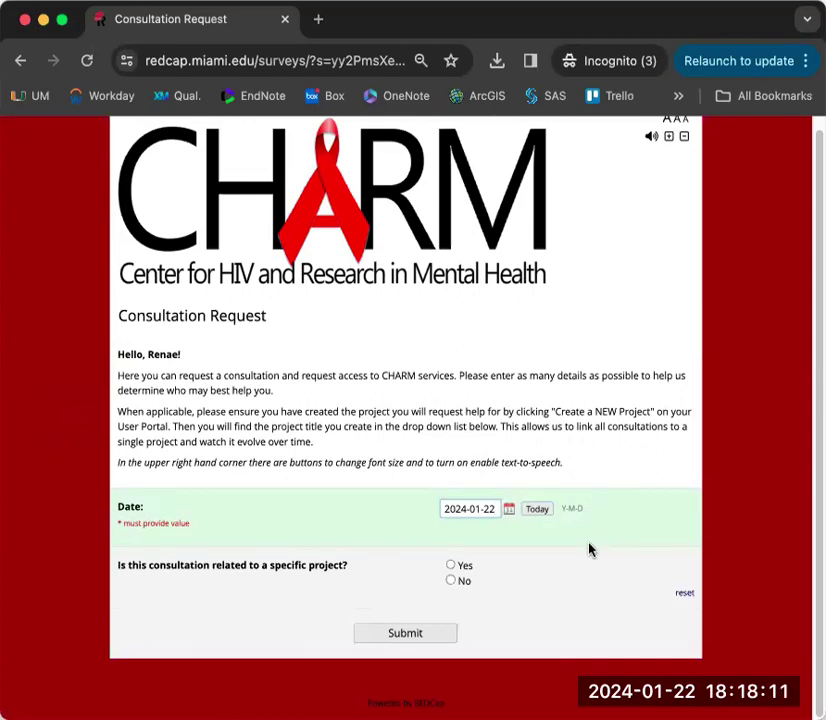
# - Mark the request project-related, select DOH HIV Project 1, and confirm it was found
pyautogui.click(527, 574)
pyautogui.click(527, 574)
pyautogui.scroll(-2, 527, 586)
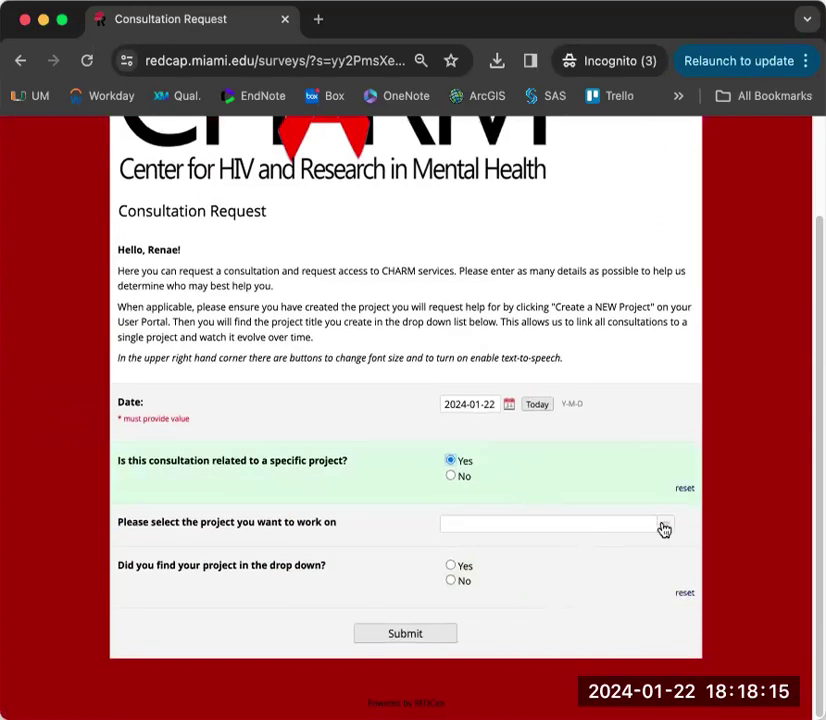
pyautogui.click(670, 528)
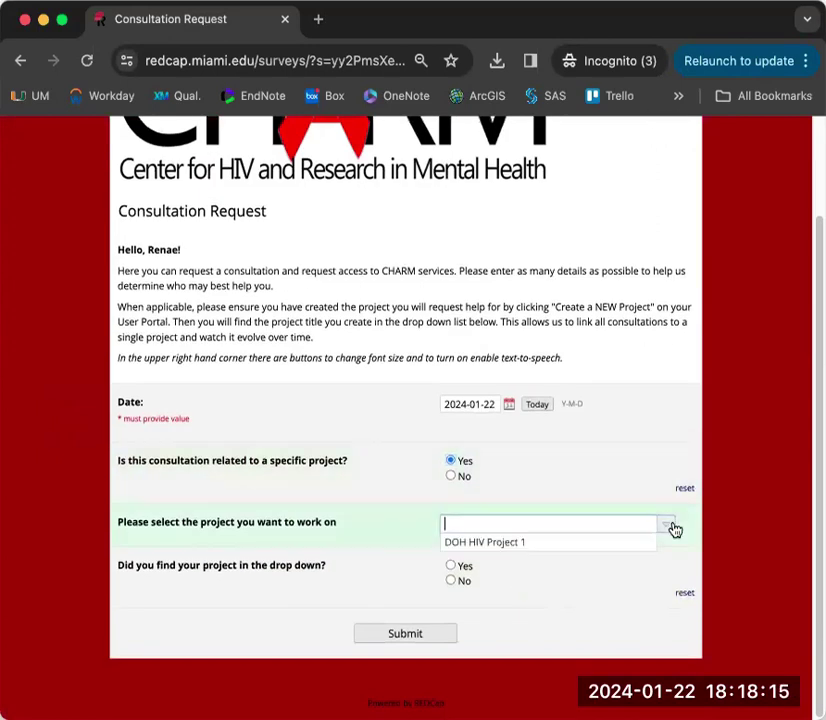
pyautogui.click(568, 544)
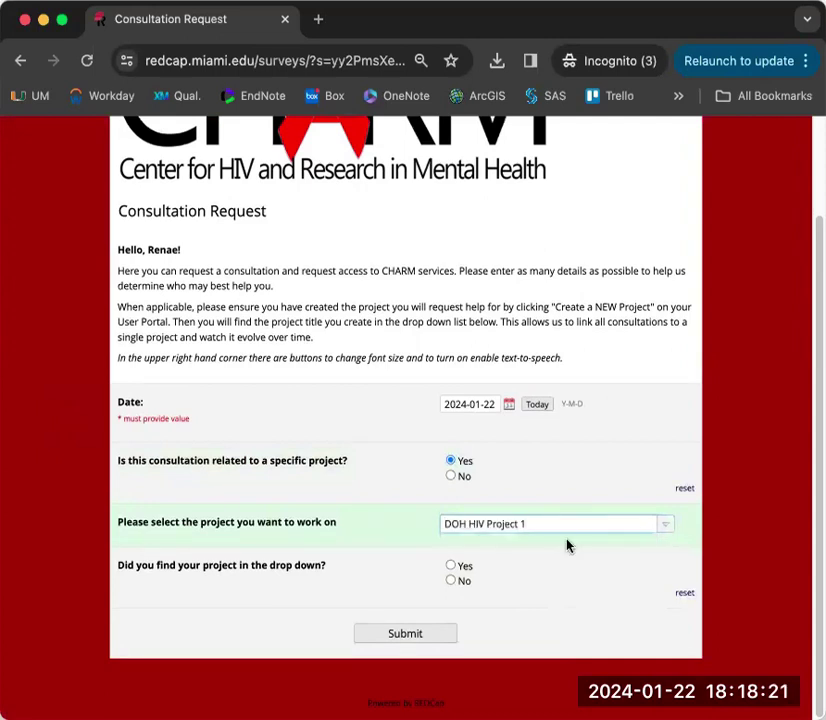
pyautogui.click(449, 567)
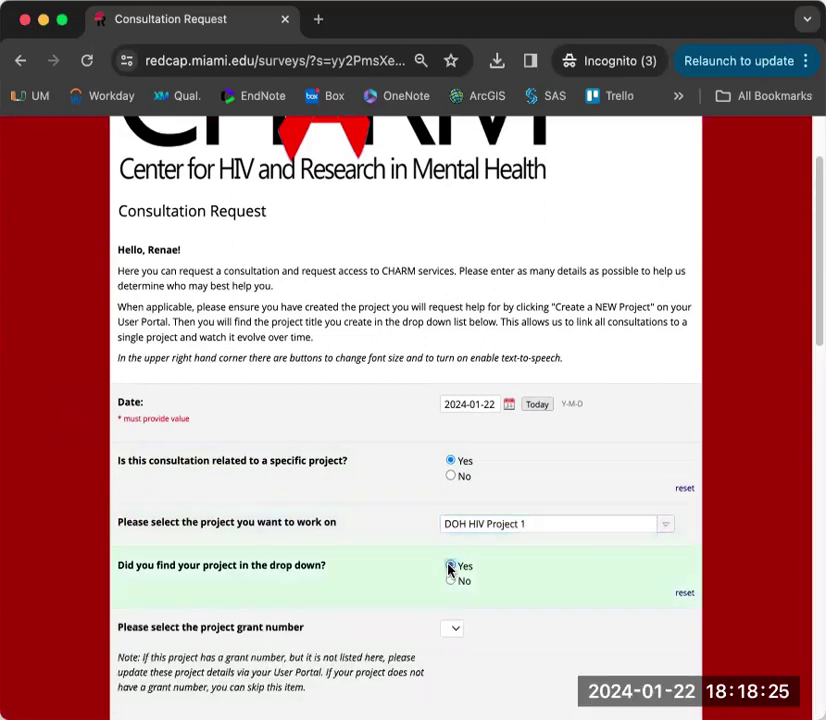
pyautogui.click(680, 594)
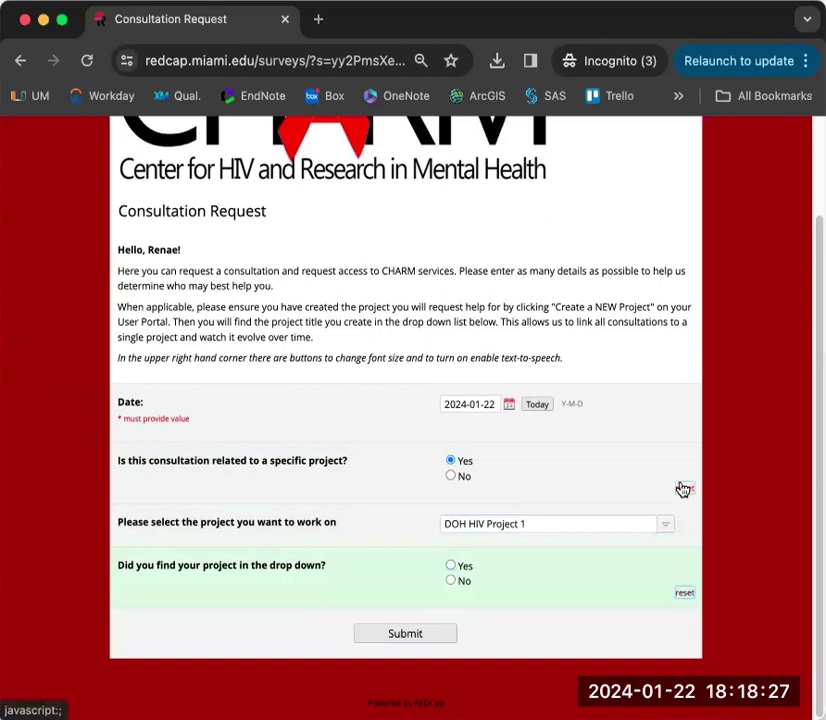
pyautogui.click(685, 489)
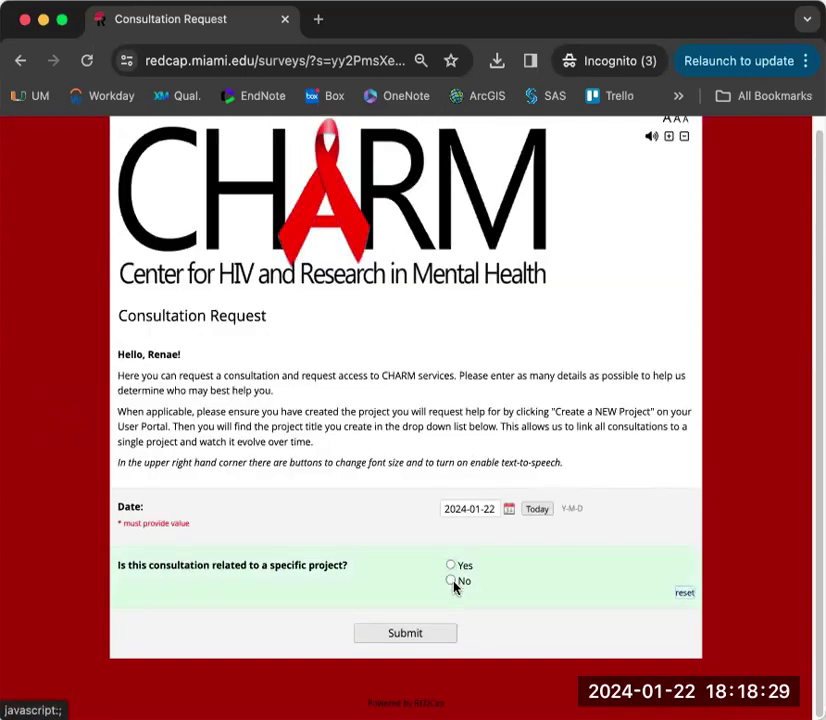
pyautogui.click(451, 581)
pyautogui.scroll(-1, 760, 545)
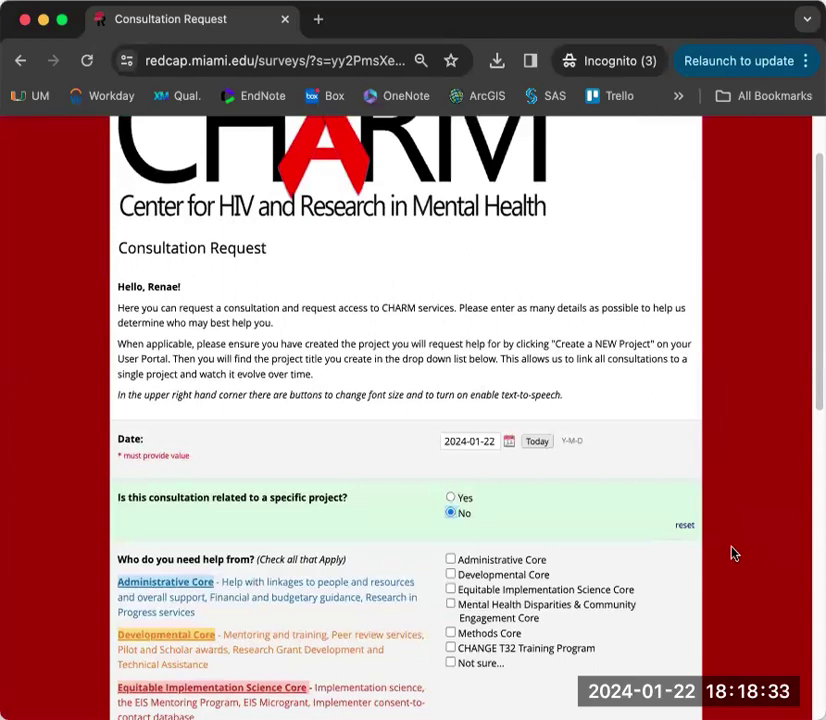
pyautogui.scroll(-1, 734, 551)
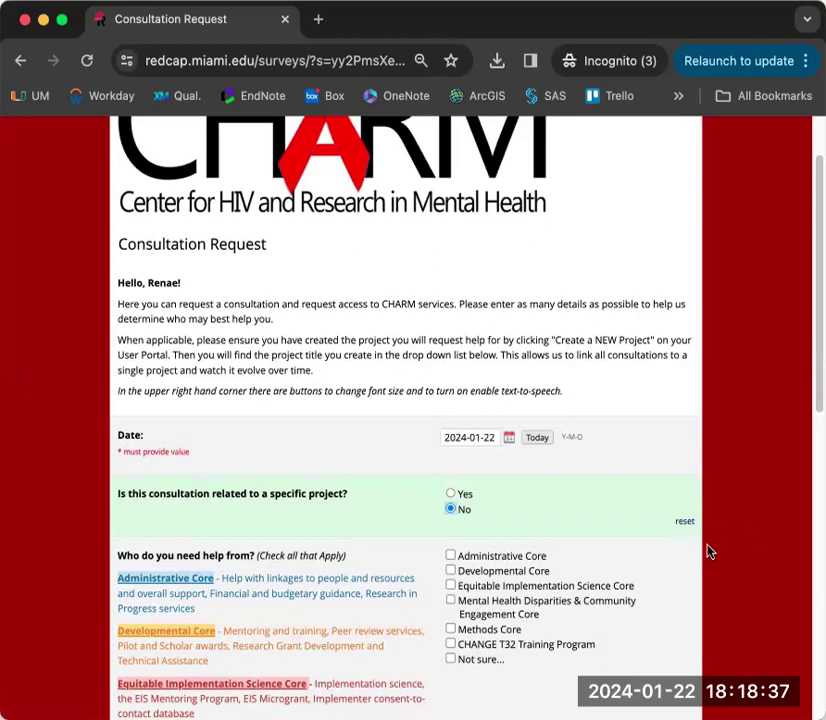
pyautogui.click(450, 493)
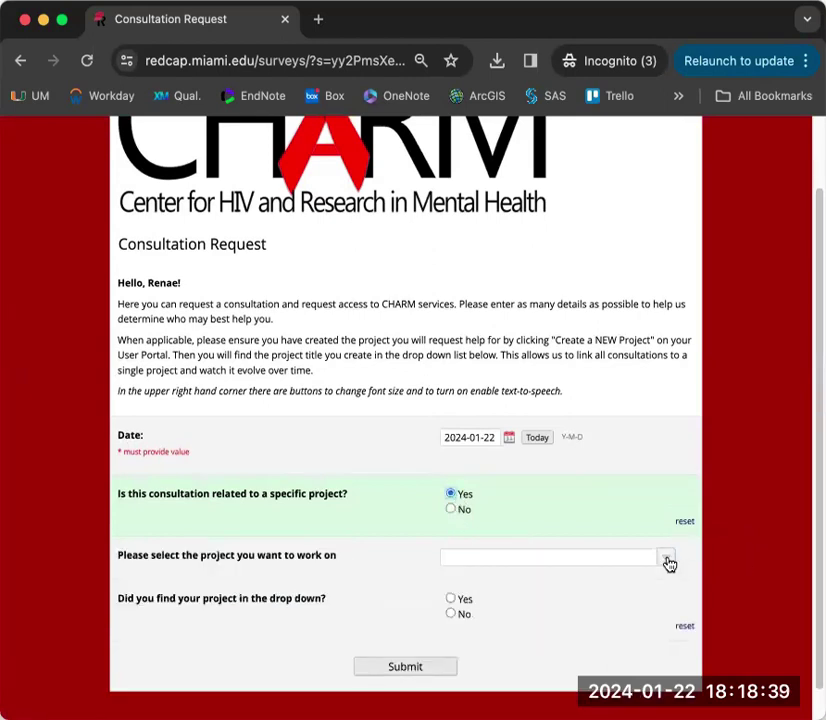
pyautogui.click(667, 560)
pyautogui.click(526, 576)
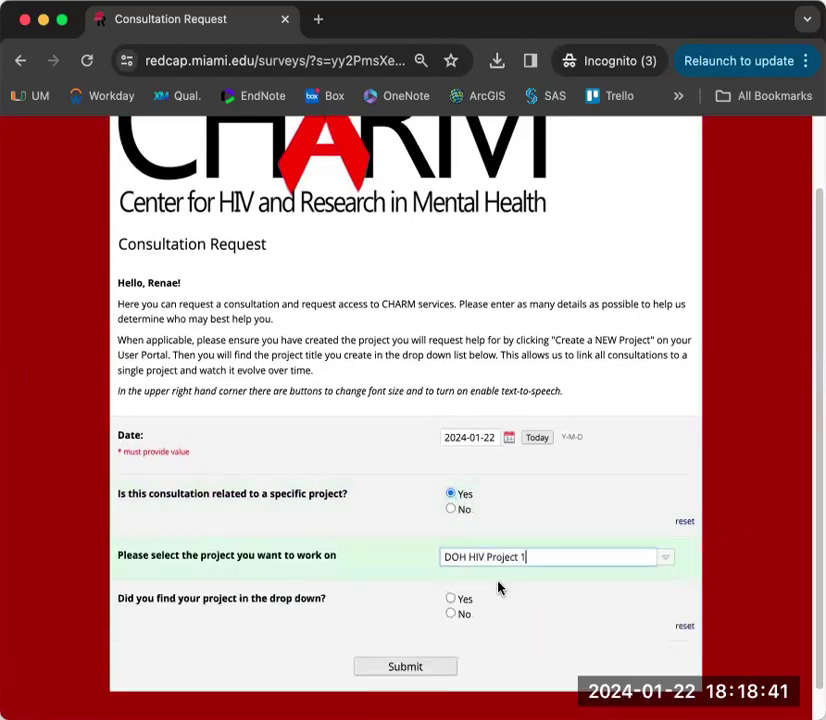
pyautogui.click(450, 599)
pyautogui.scroll(-2, 522, 618)
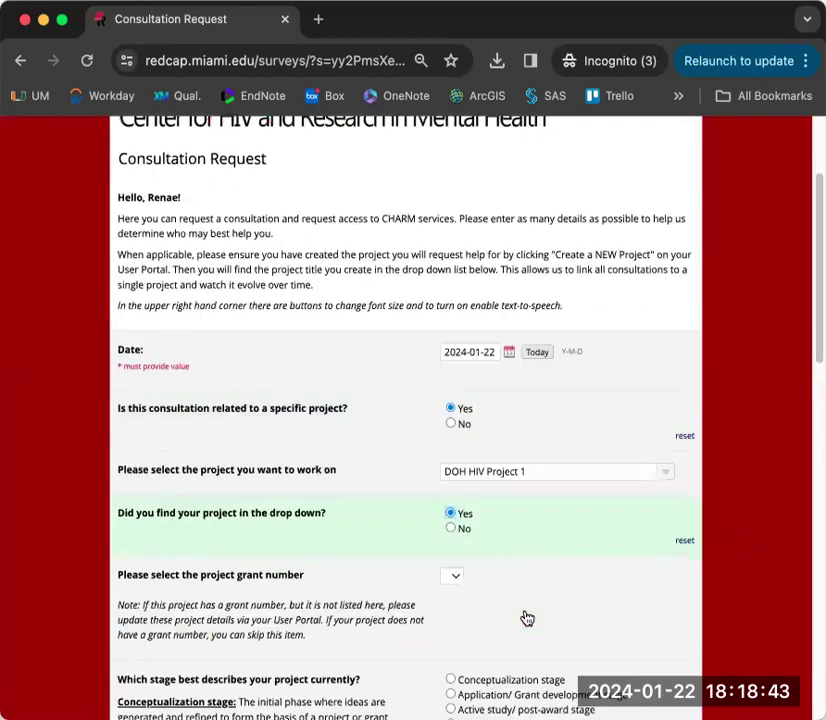
pyautogui.scroll(-1, 725, 576)
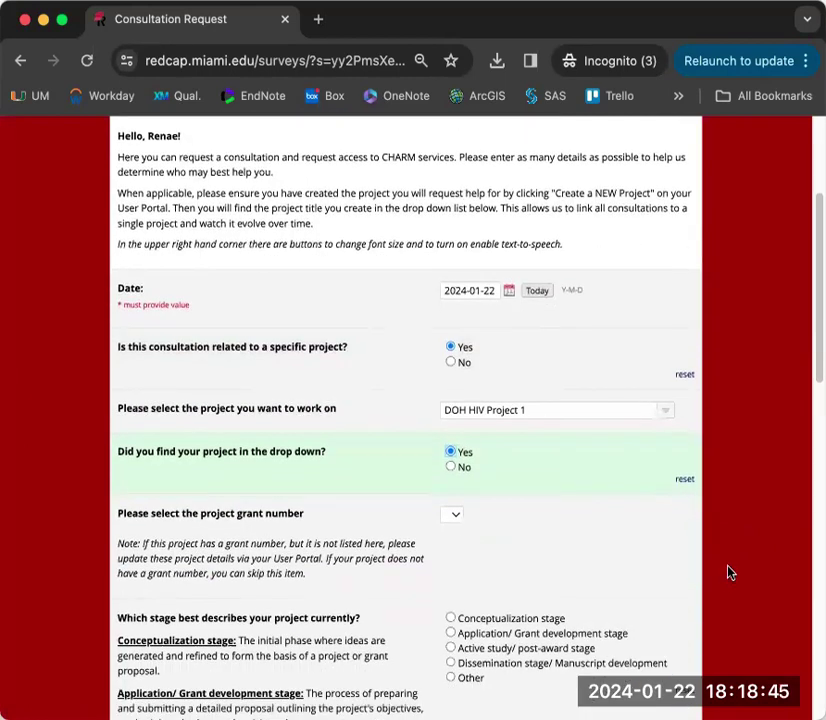
pyautogui.scroll(-2, 730, 572)
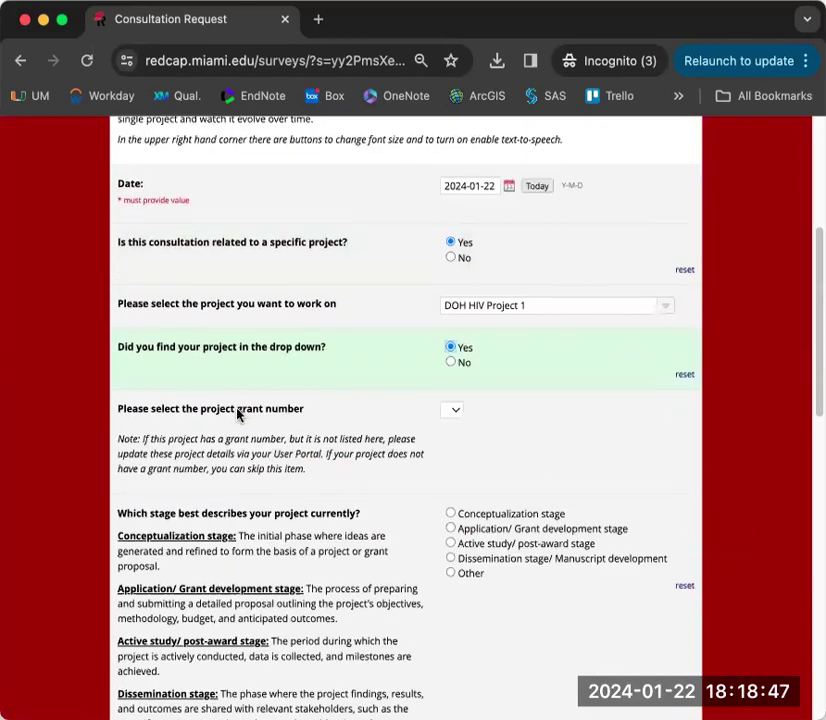
pyautogui.click(452, 417)
pyautogui.click(485, 422)
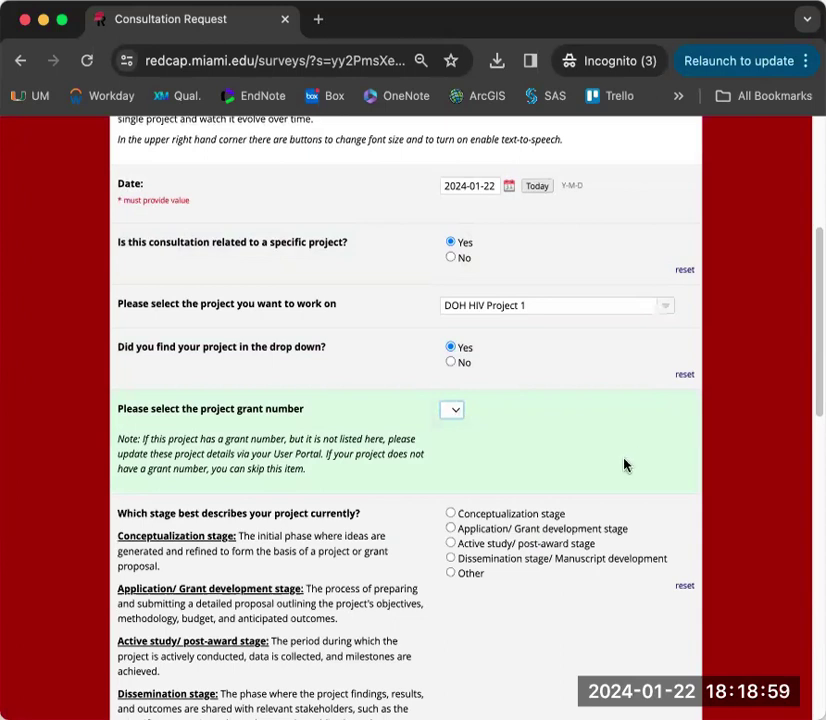
pyautogui.scroll(-2, 624, 465)
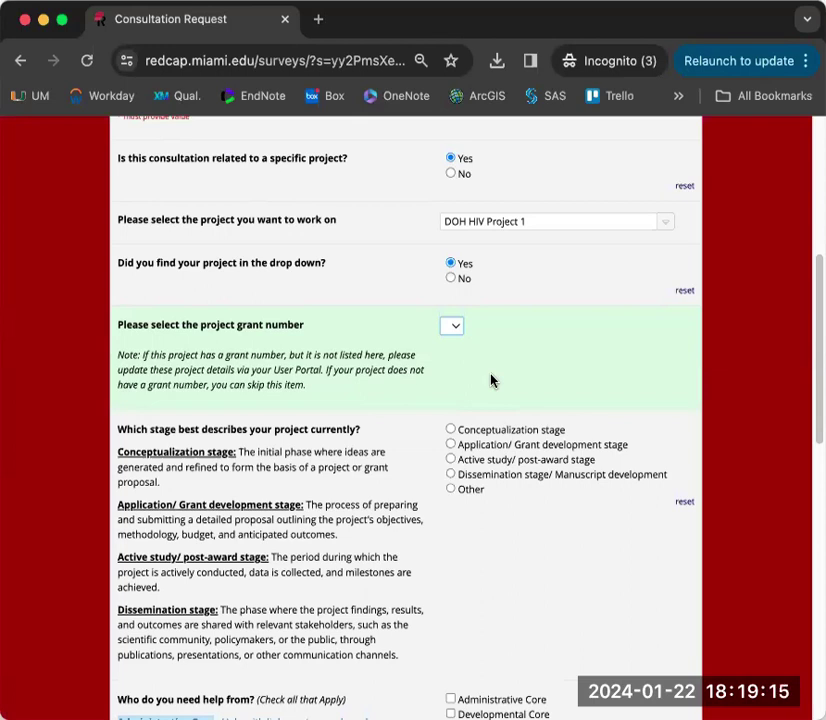
pyautogui.scroll(-3, 490, 380)
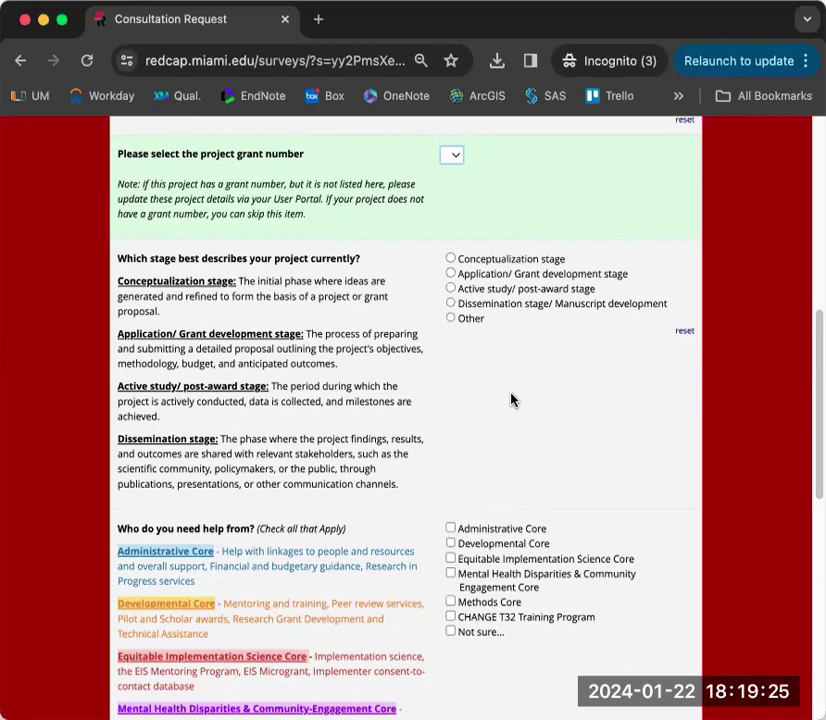
# - Set the project stage to Conceptualization after briefly choosing Active study/post-award
pyautogui.click(450, 259)
pyautogui.click(451, 289)
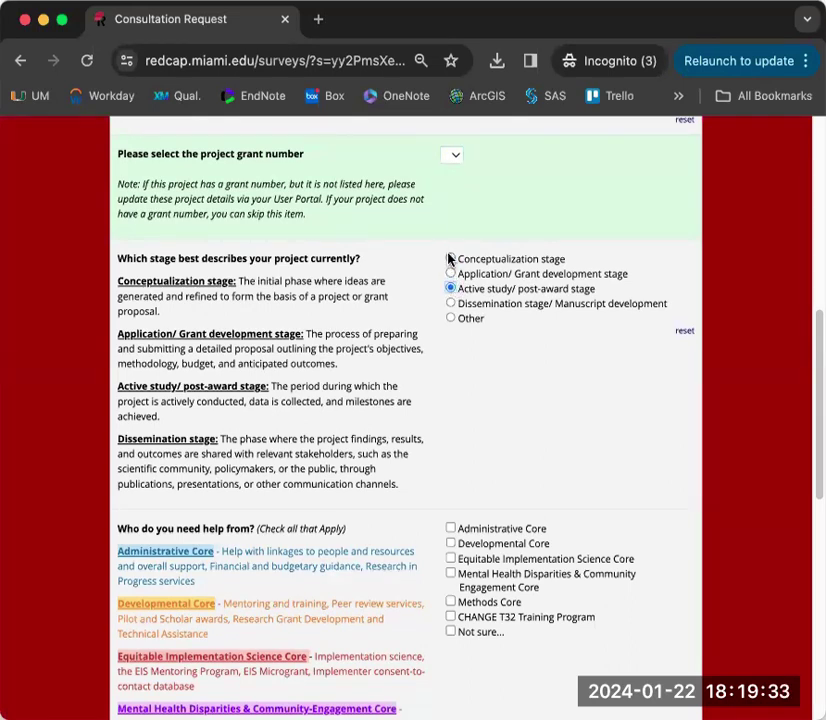
pyautogui.click(451, 260)
pyautogui.scroll(-5, 640, 475)
pyautogui.scroll(-1, 656, 480)
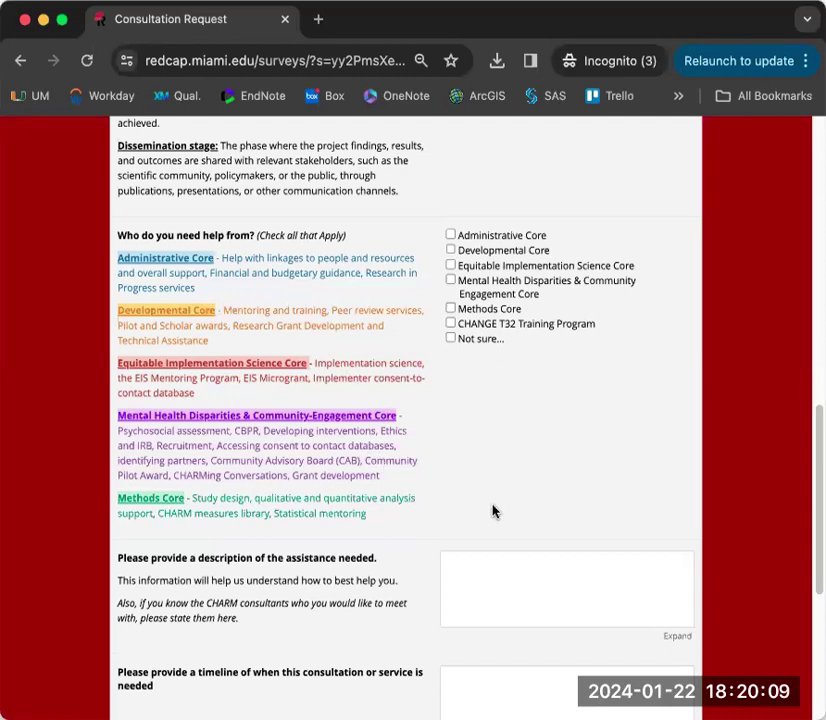
# - Request help from the Developmental Core and Equitable Implementation Science Core
pyautogui.click(450, 251)
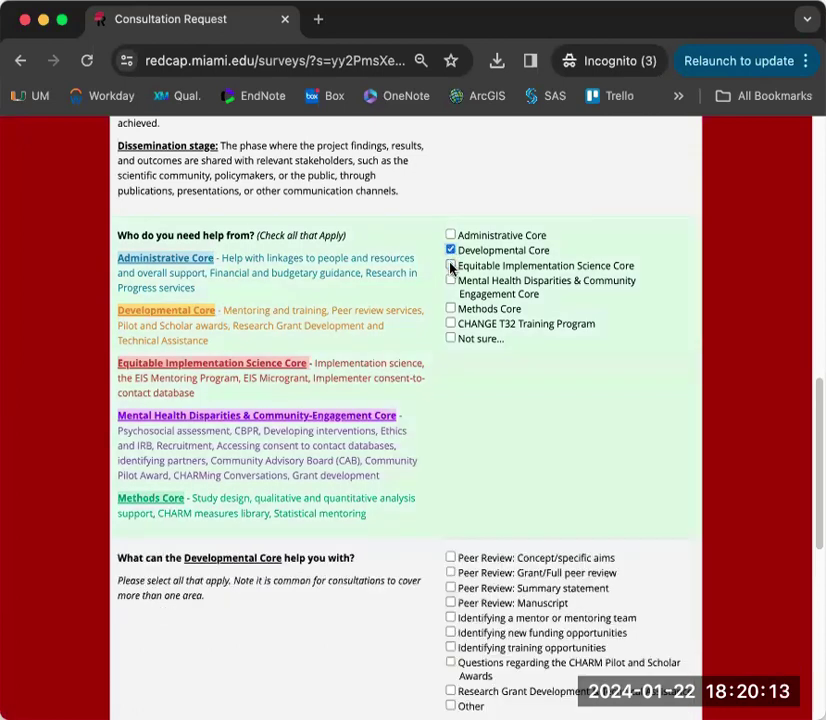
pyautogui.click(450, 265)
pyautogui.scroll(-3, 624, 461)
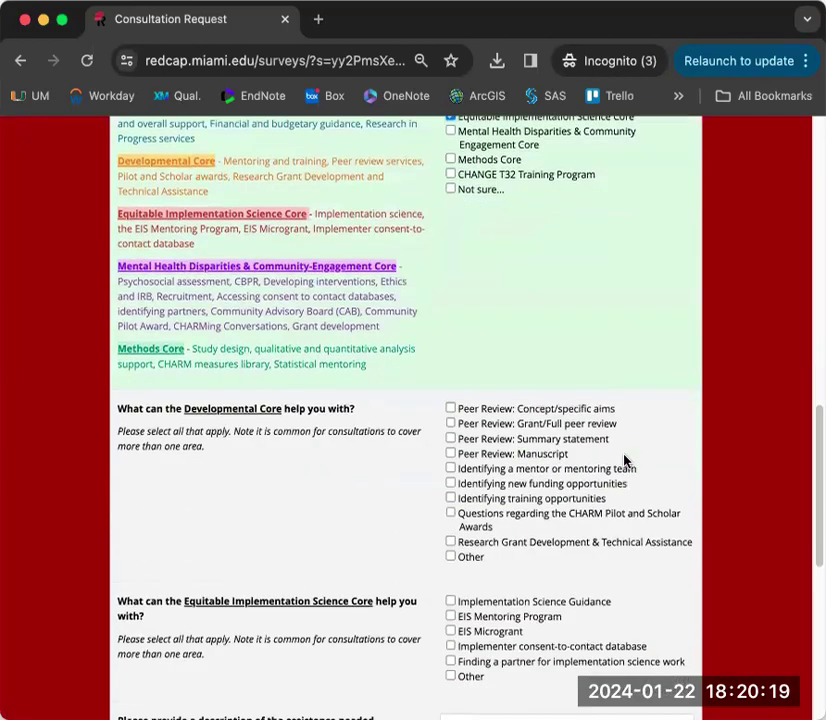
pyautogui.scroll(-1, 649, 455)
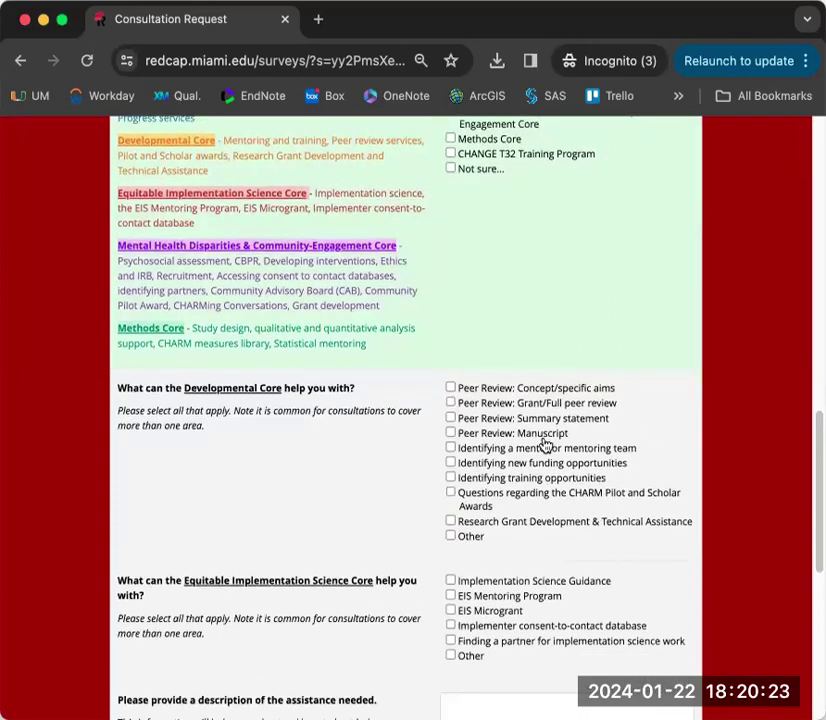
# - Ask for summary-statement and manuscript review, funding opportunities, EIS Microgrant and consent-to-contact database
pyautogui.click(450, 418)
pyautogui.click(450, 435)
pyautogui.click(449, 464)
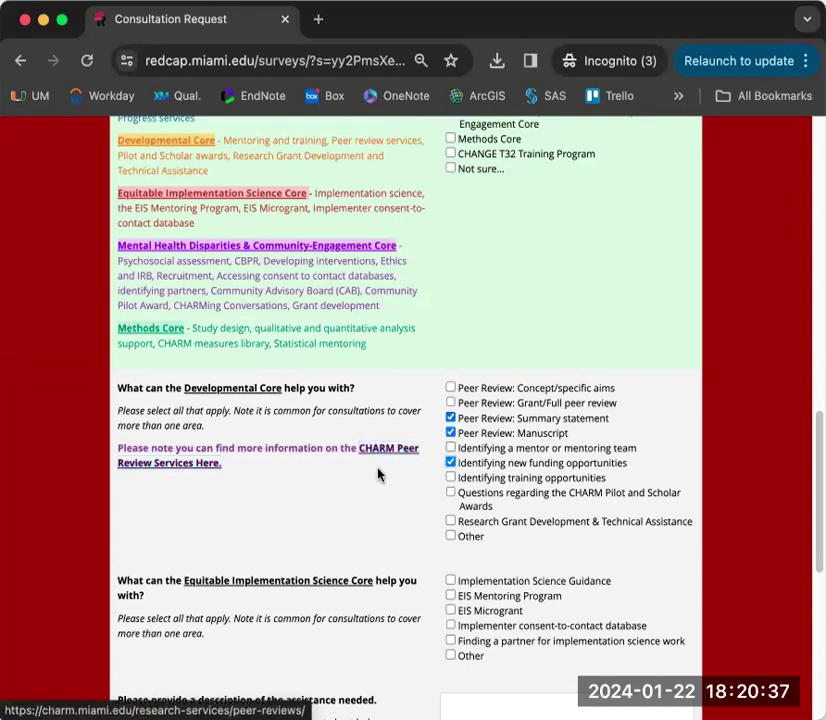
pyautogui.scroll(-3, 568, 472)
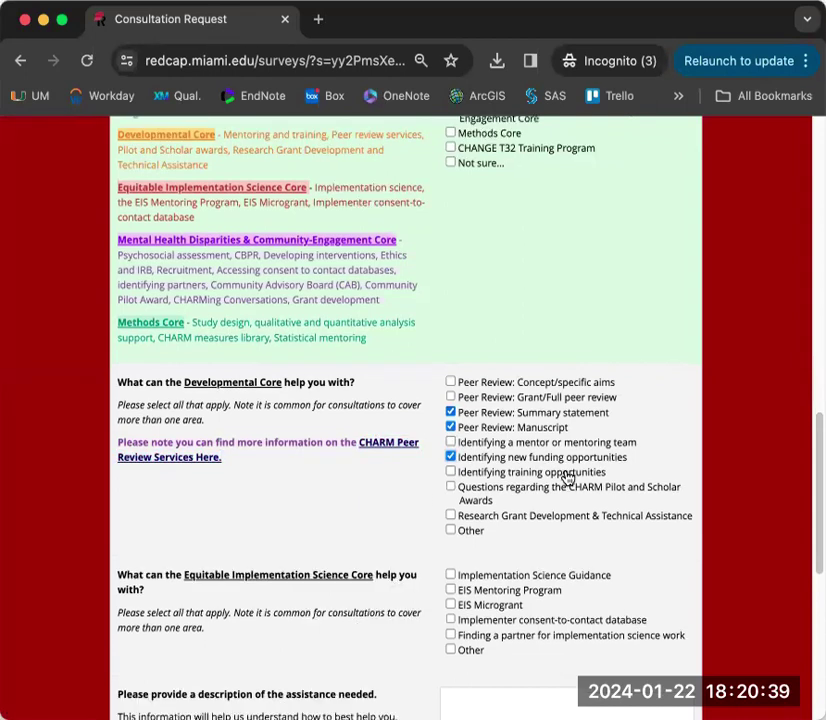
pyautogui.click(453, 457)
pyautogui.scroll(-3, 610, 478)
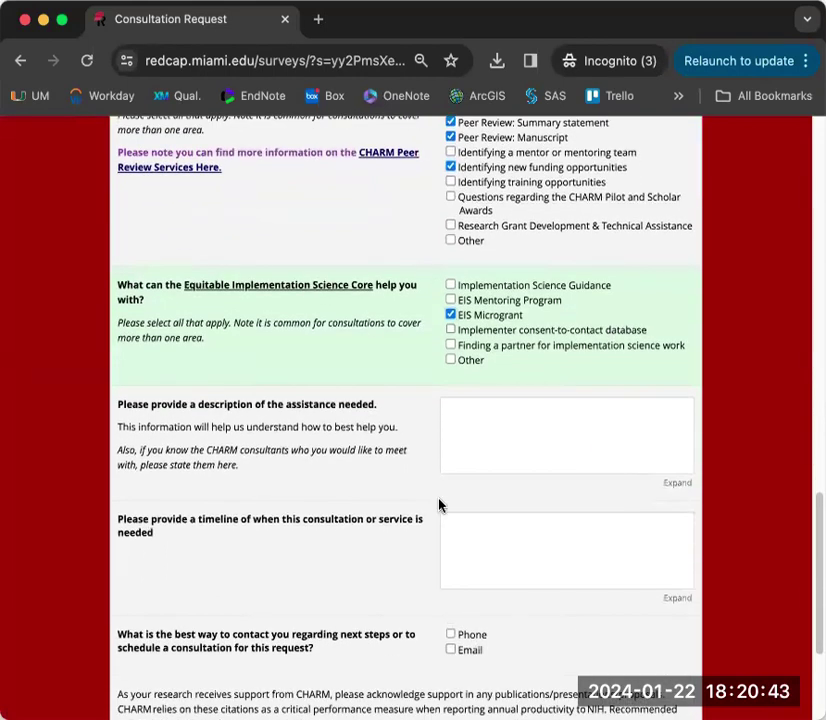
pyautogui.scroll(1, 439, 503)
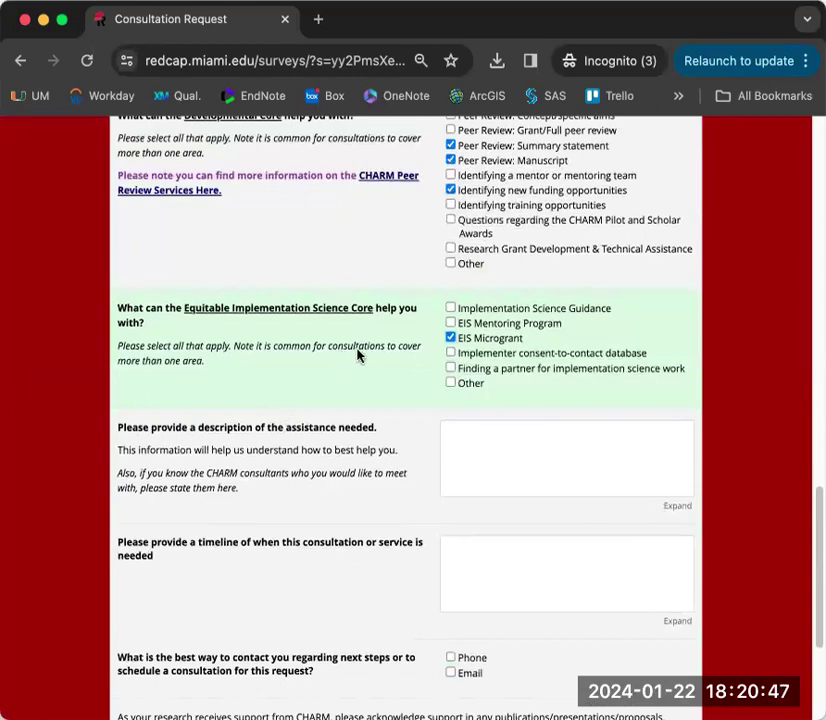
pyautogui.scroll(2, 355, 390)
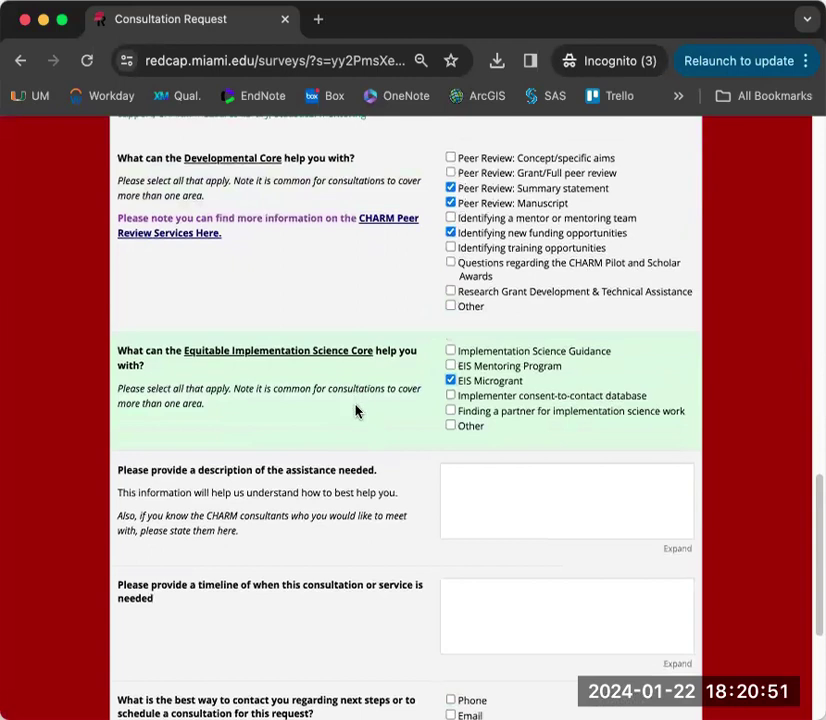
pyautogui.click(450, 396)
pyautogui.scroll(-2, 368, 432)
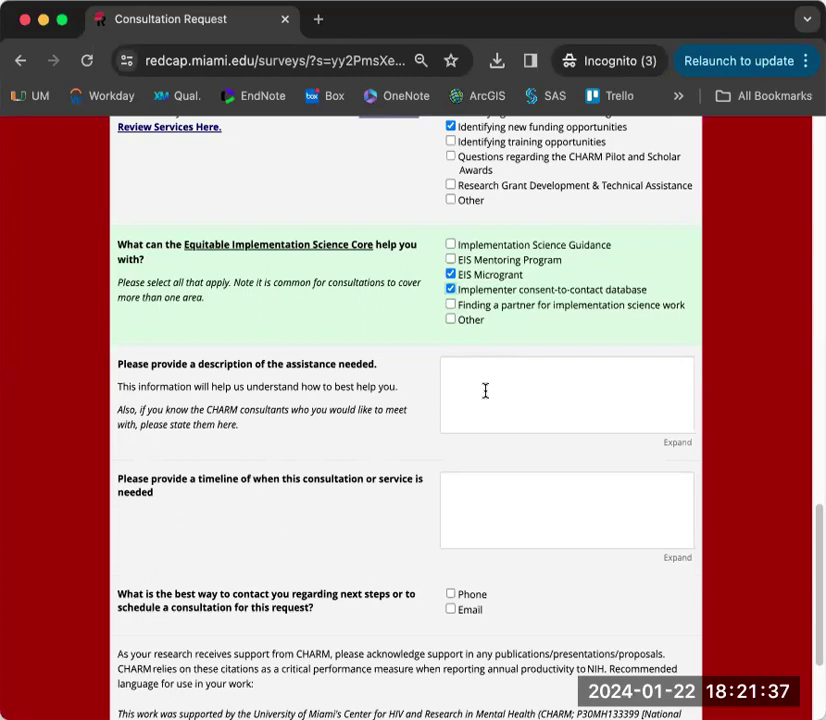
# - Tick Email as the contact method, with the researcher's address prefilled
pyautogui.scroll(-1, 294, 528)
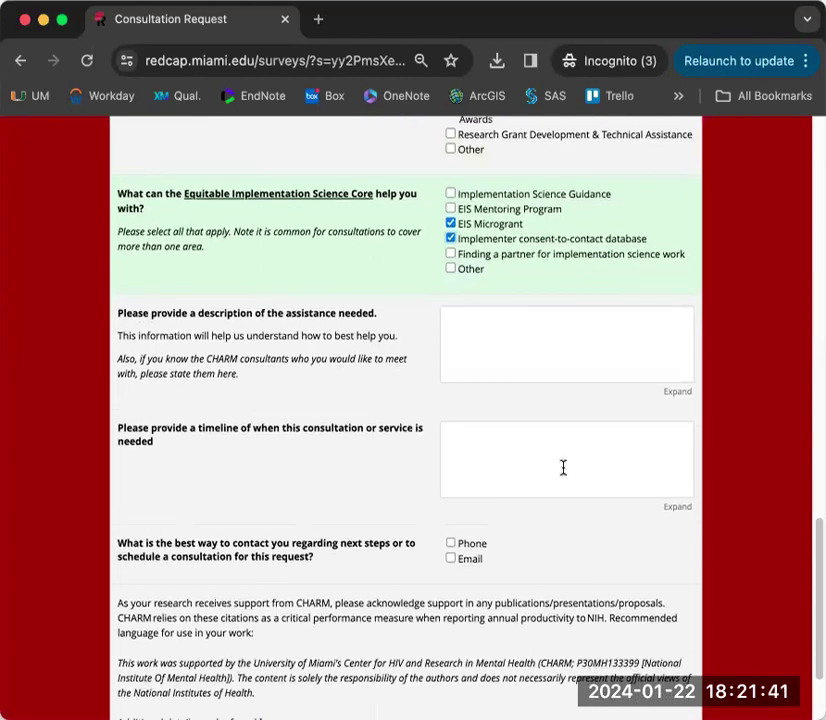
pyautogui.scroll(-2, 563, 468)
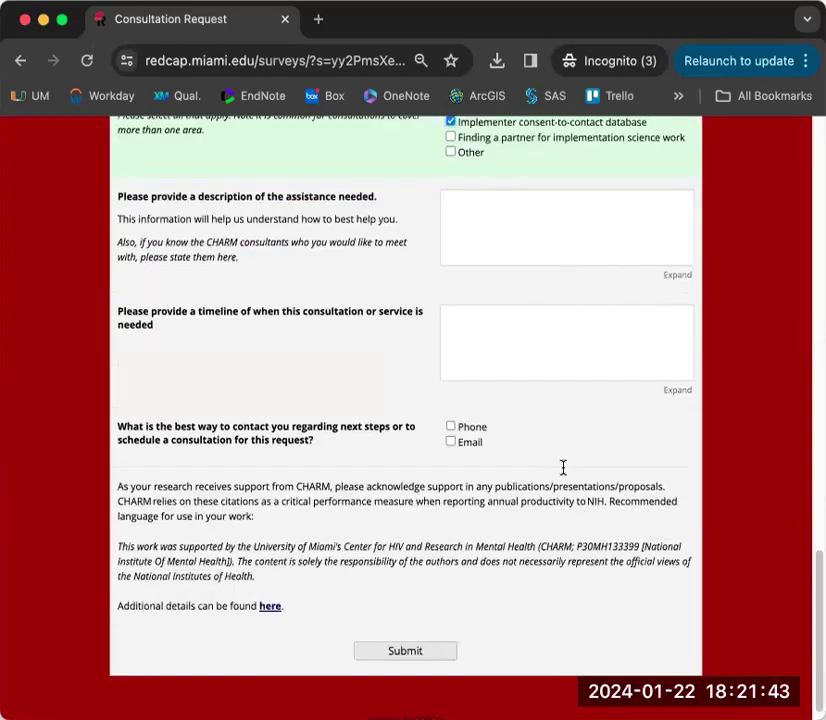
pyautogui.click(450, 442)
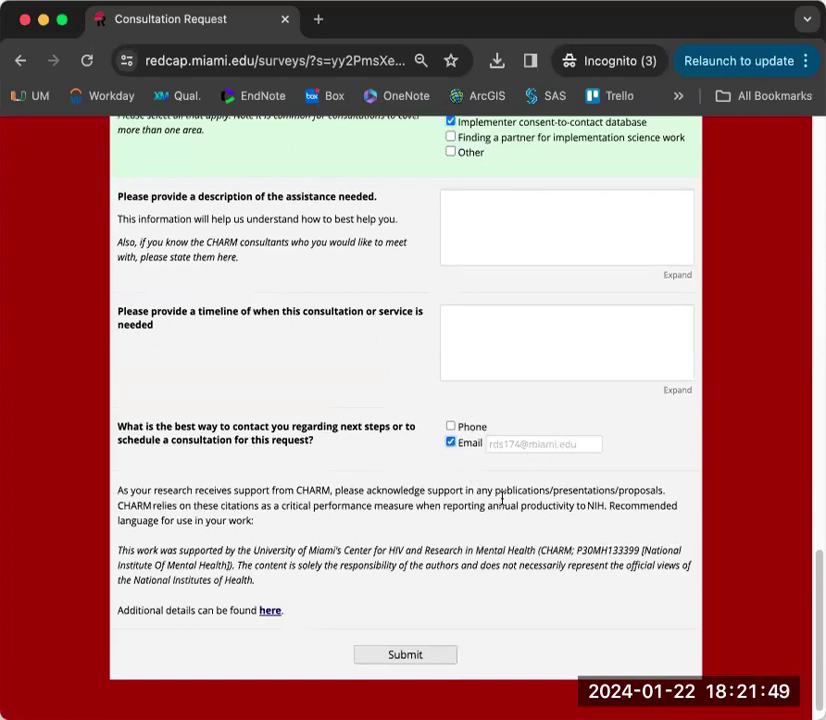
pyautogui.scroll(-1, 740, 607)
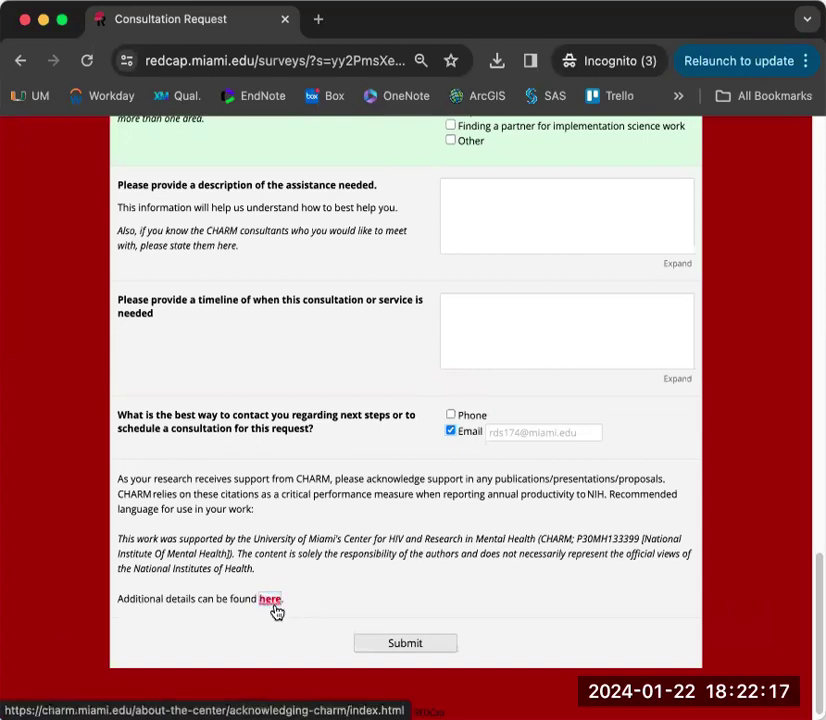
# - Submit the request and verify the portal lists Consultation Request Completed, dated 2024-01-22
pyautogui.click(414, 646)
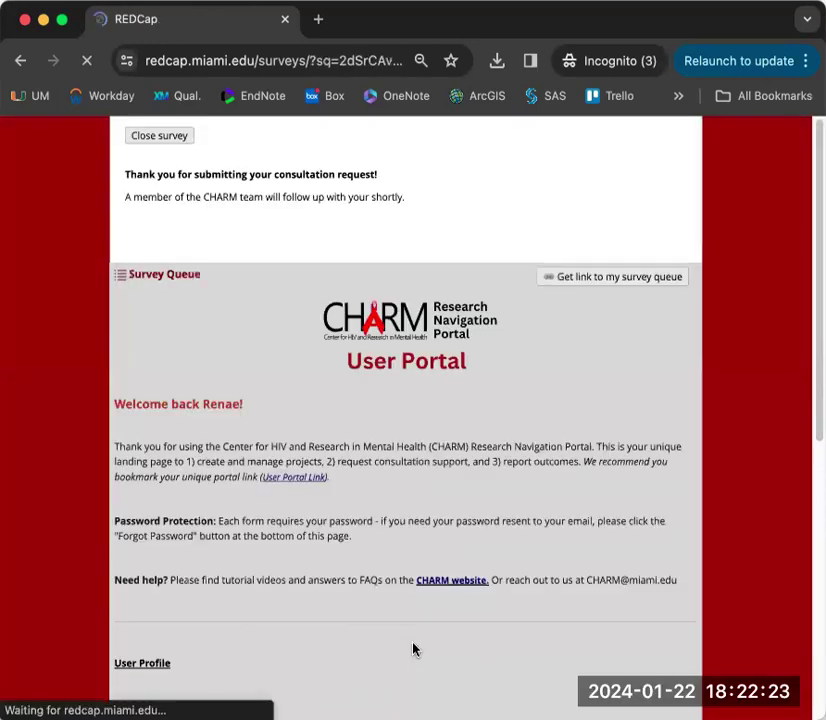
pyautogui.scroll(-5, 743, 601)
pyautogui.scroll(-3, 743, 601)
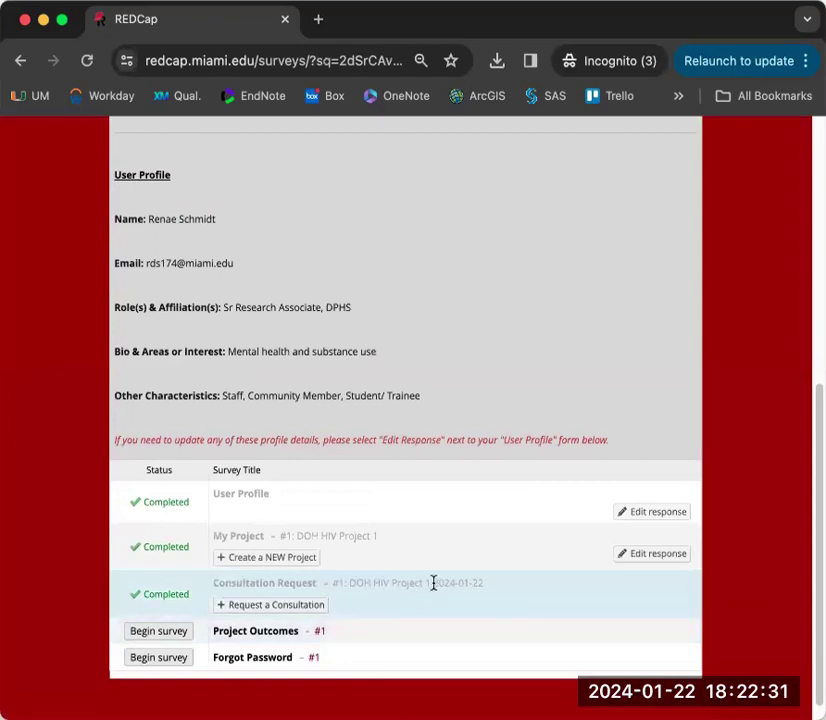
pyautogui.moveTo(435, 583); pyautogui.dragTo(489, 590)
pyautogui.click(517, 588)
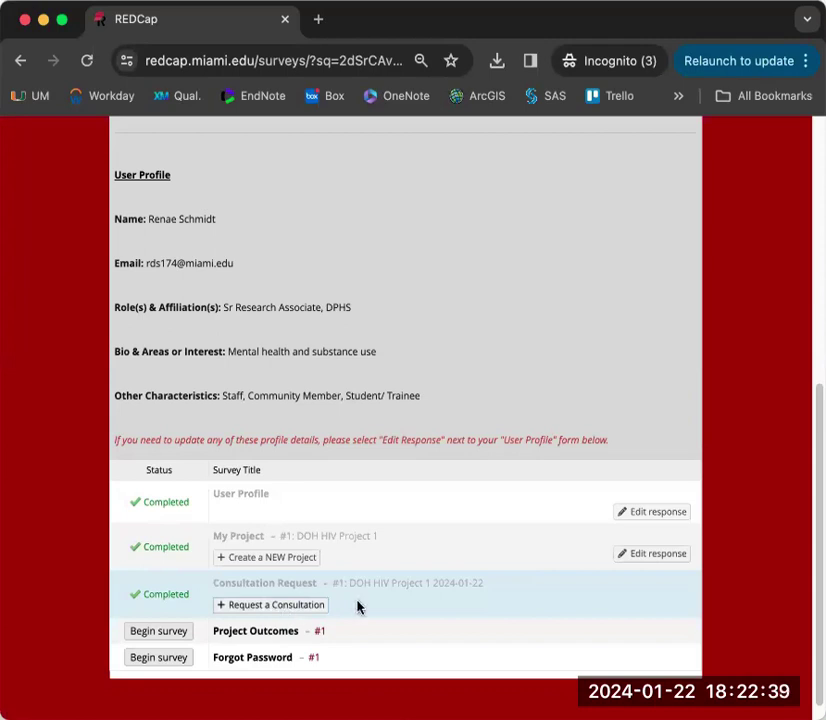
pyautogui.scroll(-1, 735, 587)
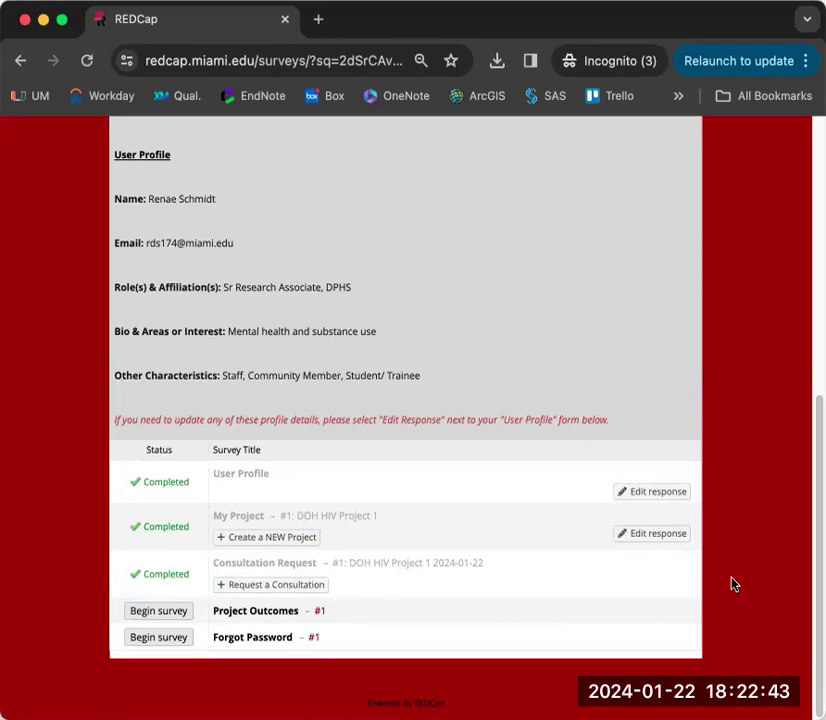
# - Begin the Project Outcomes survey and display its introductory instructions
pyautogui.click(146, 616)
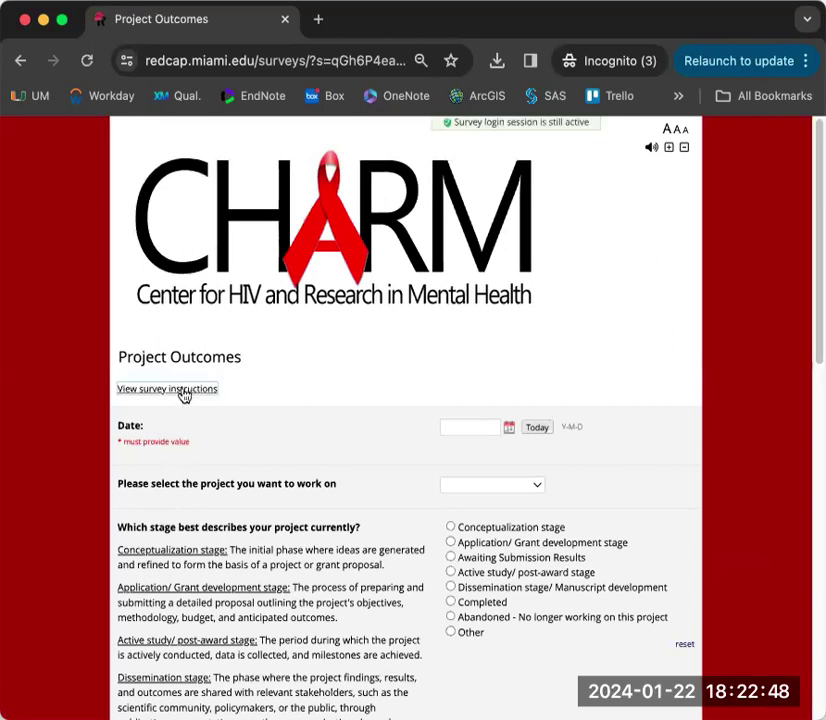
pyautogui.click(183, 391)
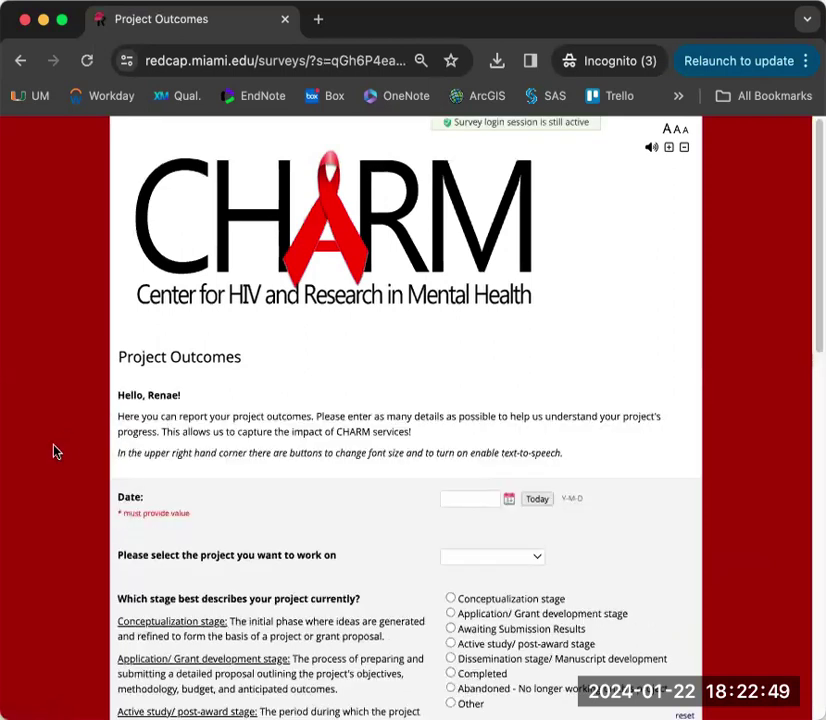
pyautogui.scroll(-3, 52, 463)
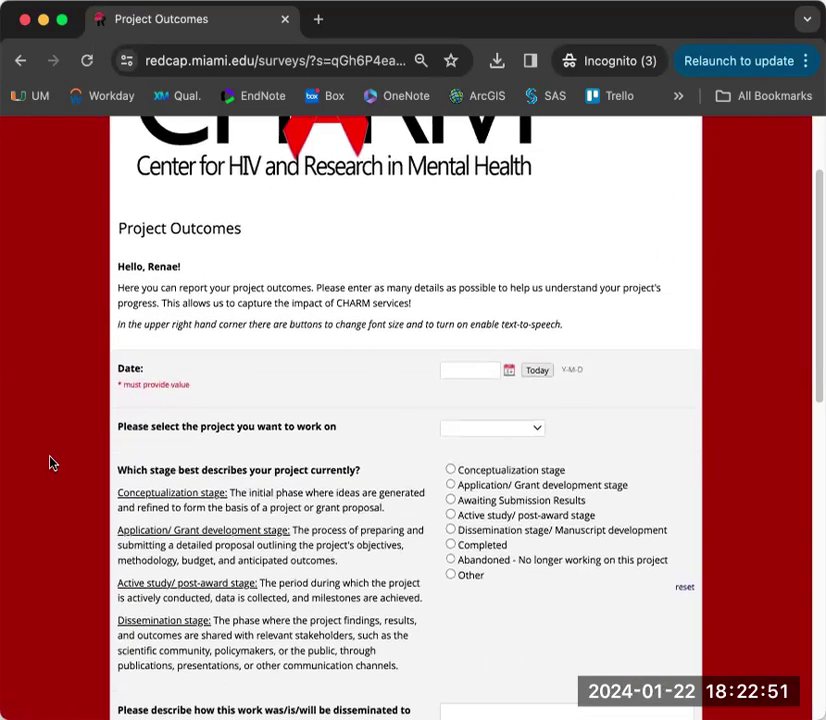
pyautogui.scroll(-1, 52, 463)
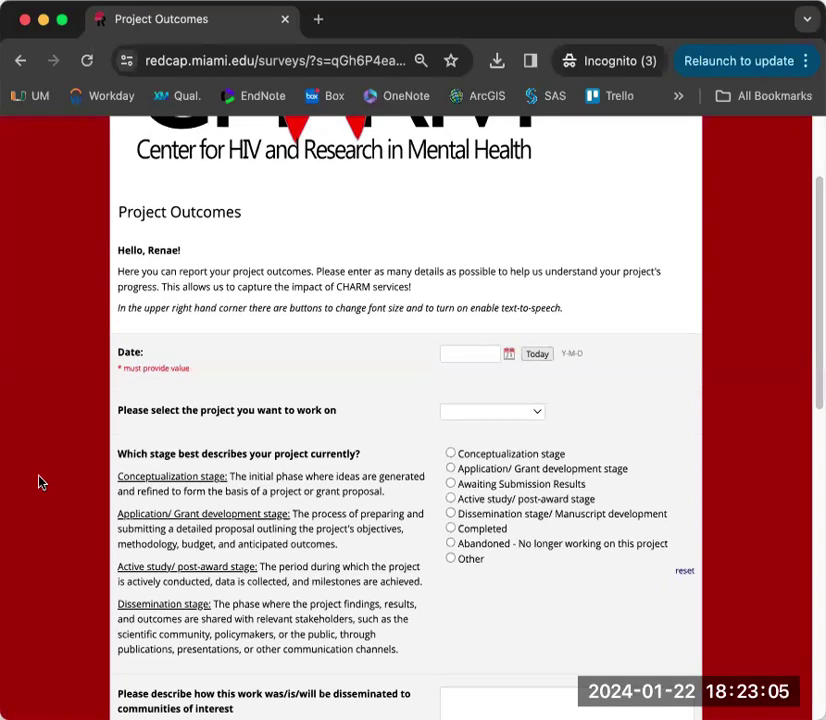
# - Fill the survey date with today (2024-01-22) and choose DOH HIV Project 1
pyautogui.scroll(-2, 38, 483)
pyautogui.click(531, 252)
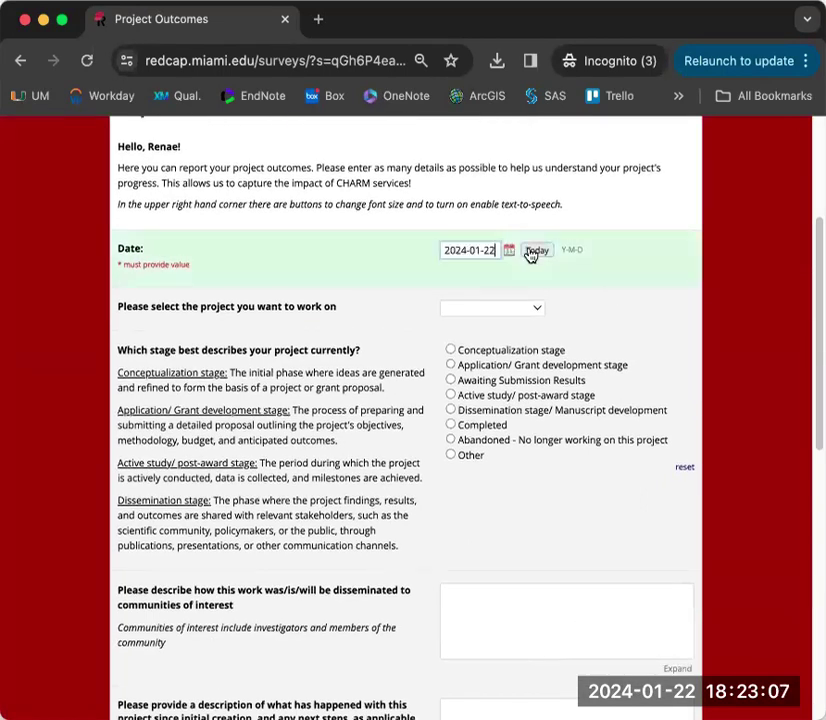
pyautogui.click(536, 308)
pyautogui.click(533, 331)
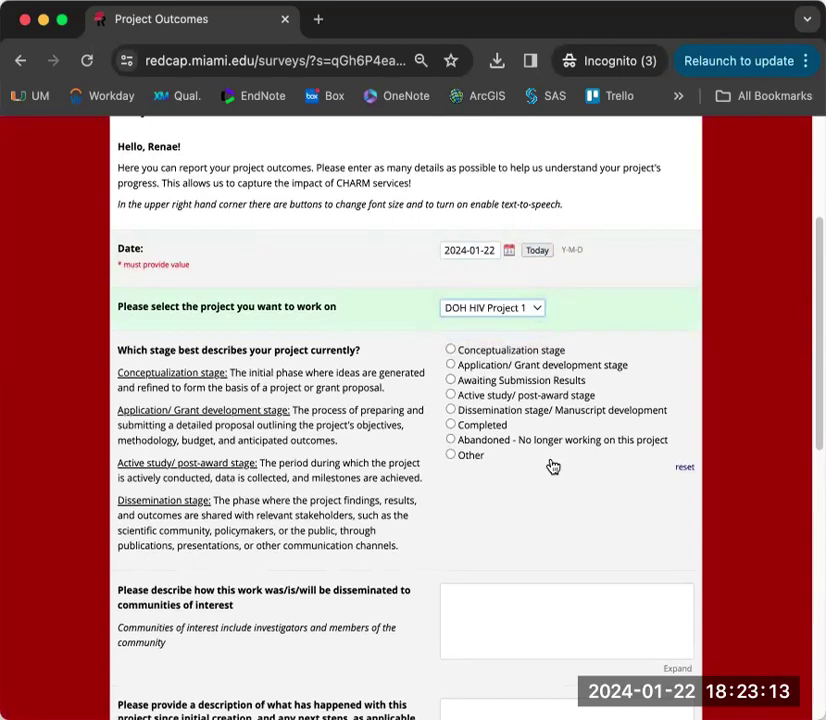
# - Settle the project's current stage on Active study/ post-award stage
pyautogui.click(451, 380)
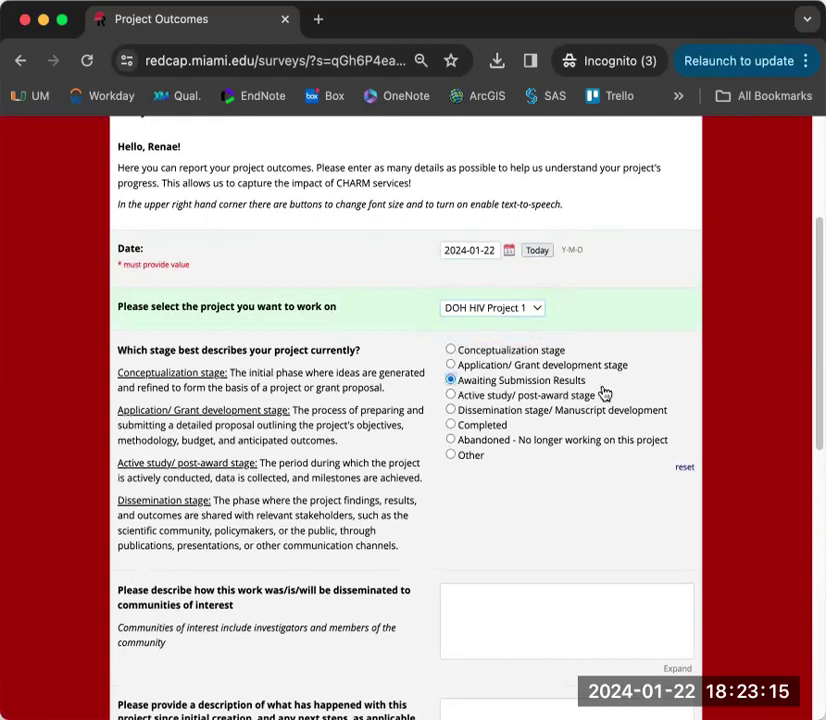
pyautogui.click(451, 395)
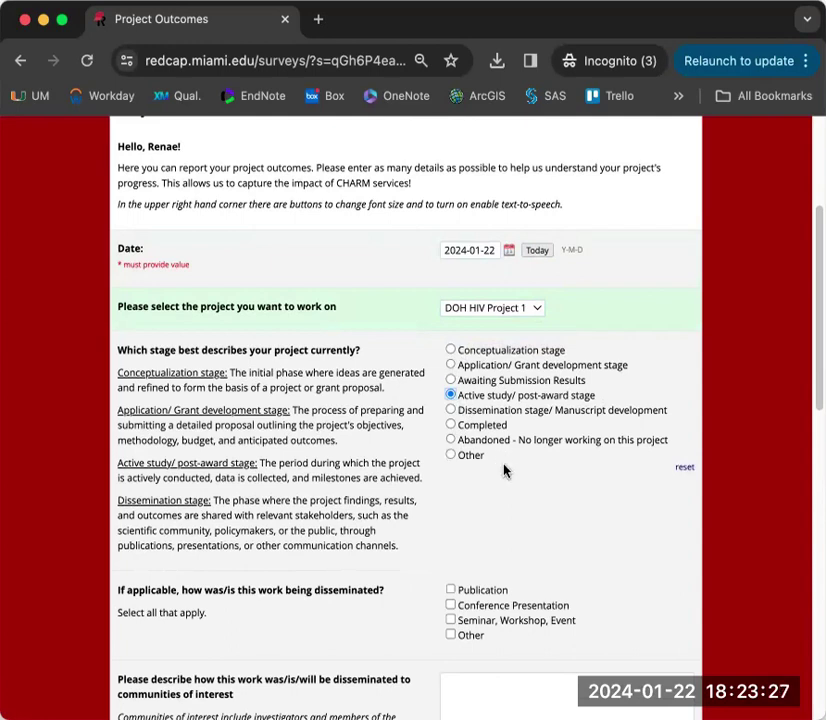
pyautogui.click(452, 440)
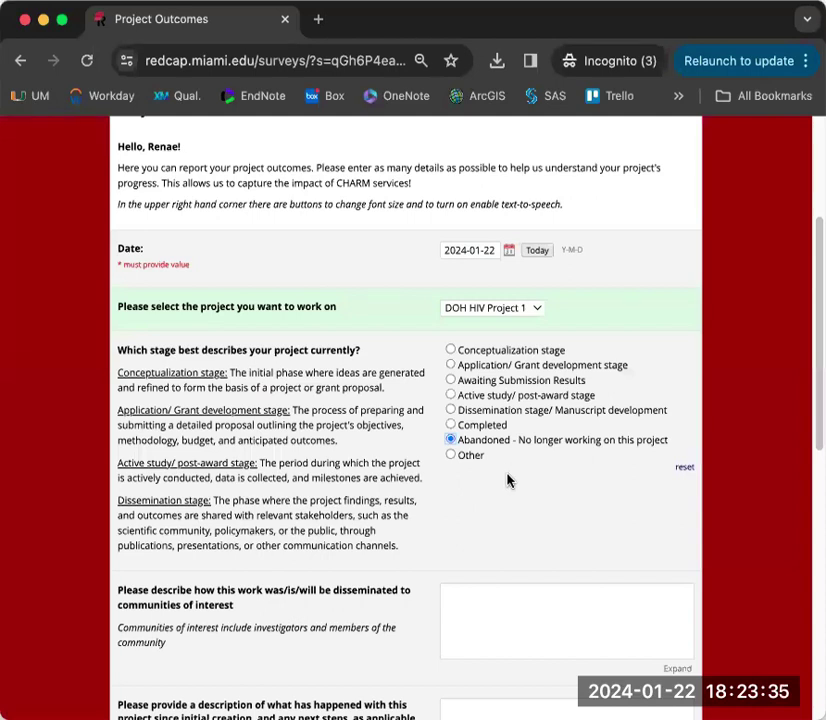
pyautogui.click(452, 396)
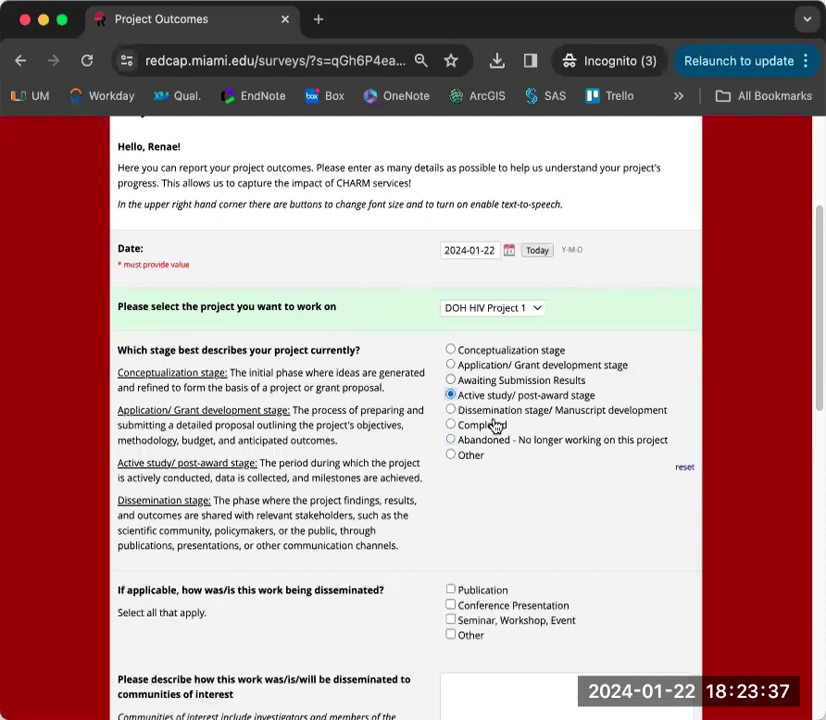
pyautogui.scroll(-3, 547, 470)
pyautogui.scroll(-2, 550, 430)
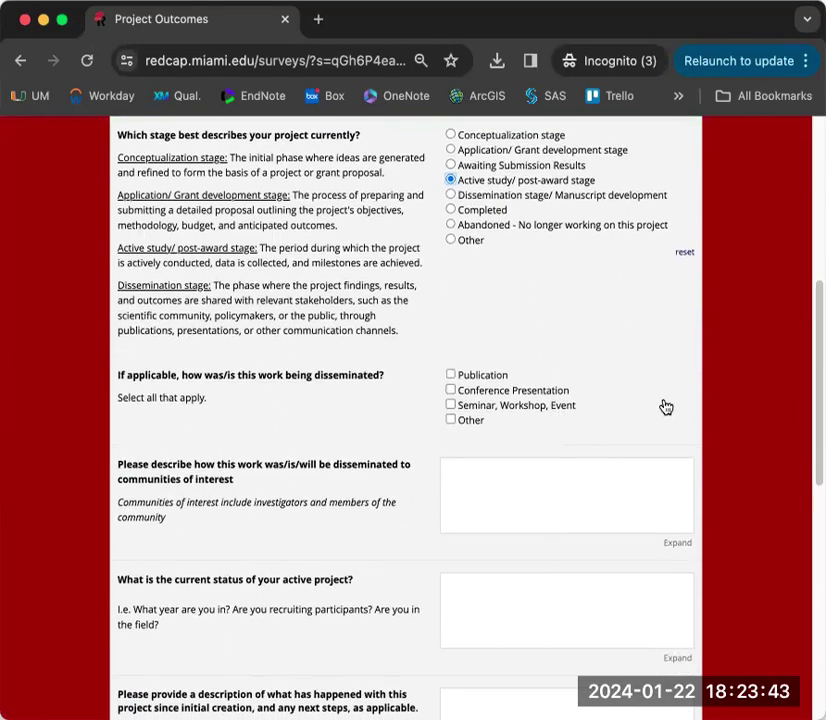
# - Check Publication with 2 completed, plus Conference Presentation and Seminar, Workshop, Event
pyautogui.click(451, 376)
pyautogui.click(546, 374)
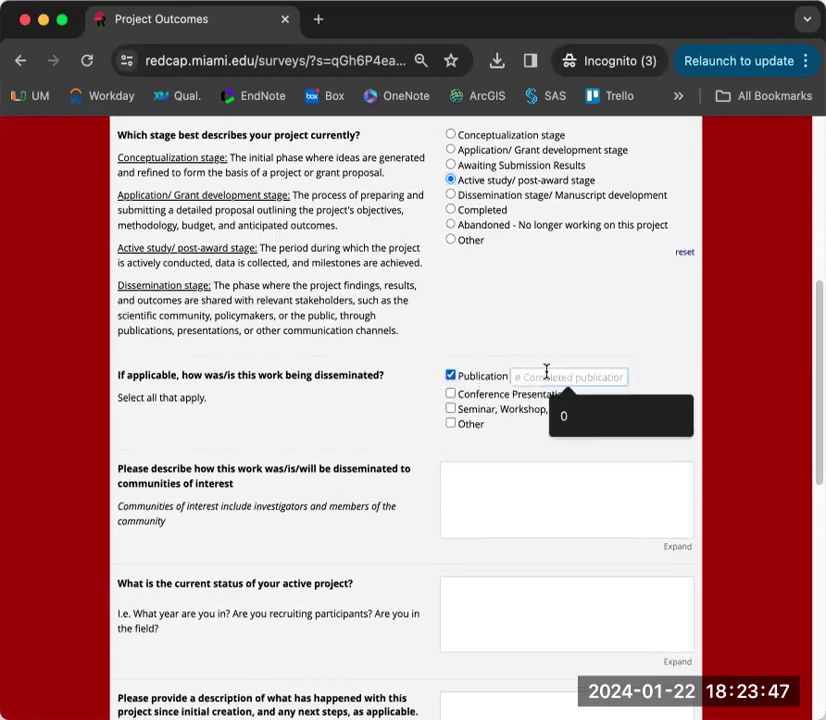
pyautogui.write('2')
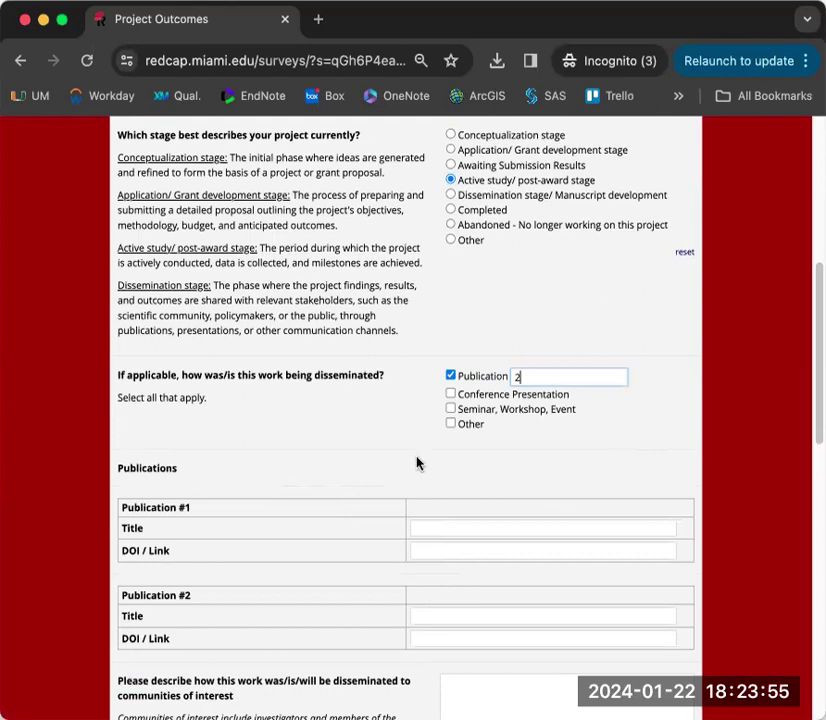
pyautogui.click(450, 394)
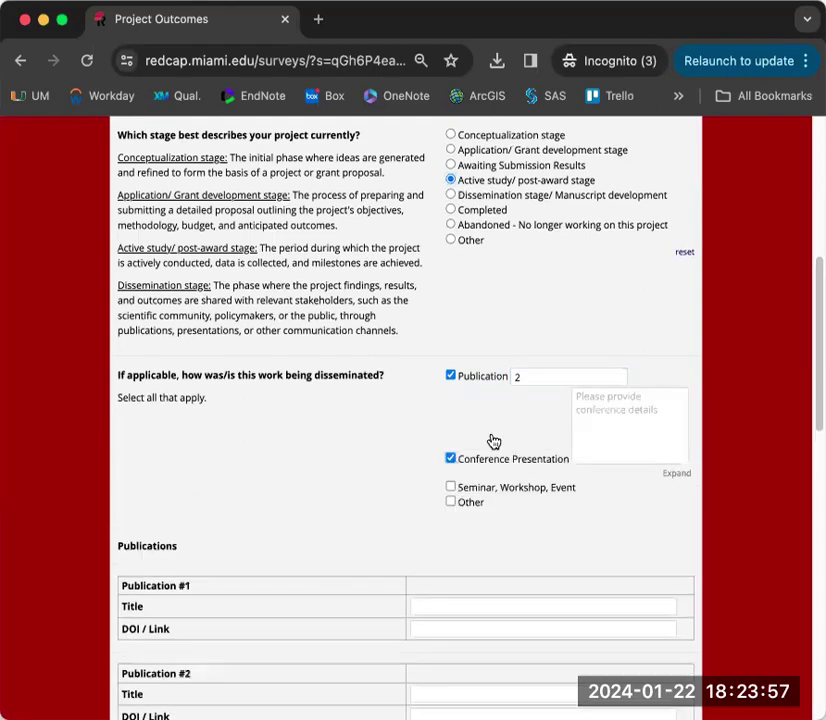
pyautogui.click(598, 412)
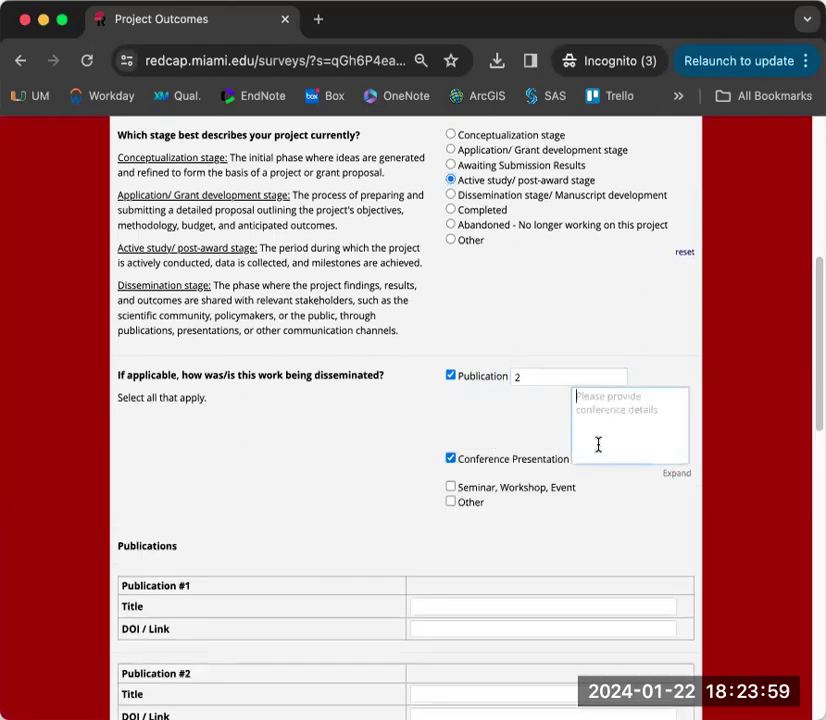
pyautogui.scroll(-2, 520, 470)
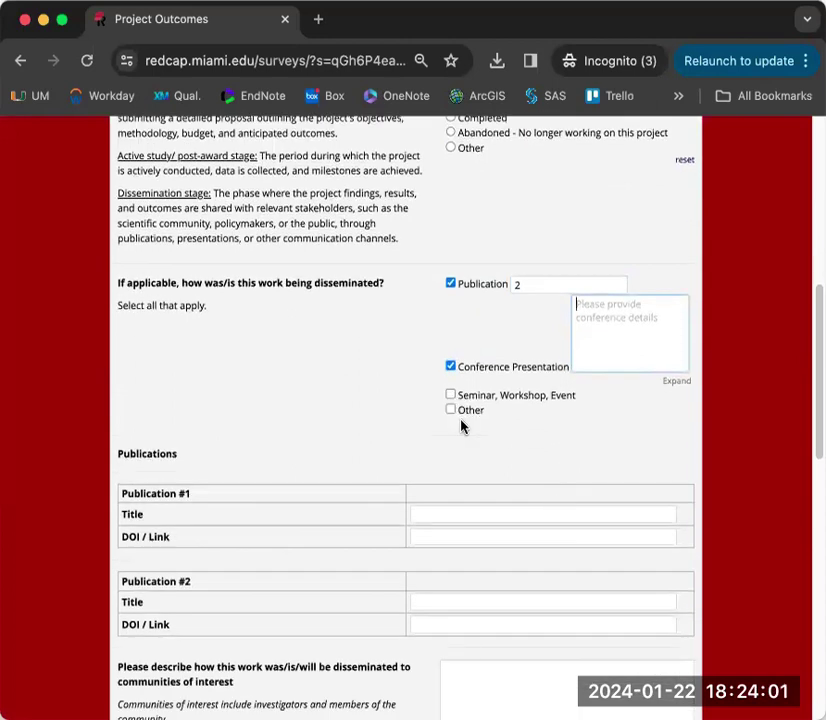
pyautogui.click(450, 395)
pyautogui.scroll(-3, 538, 446)
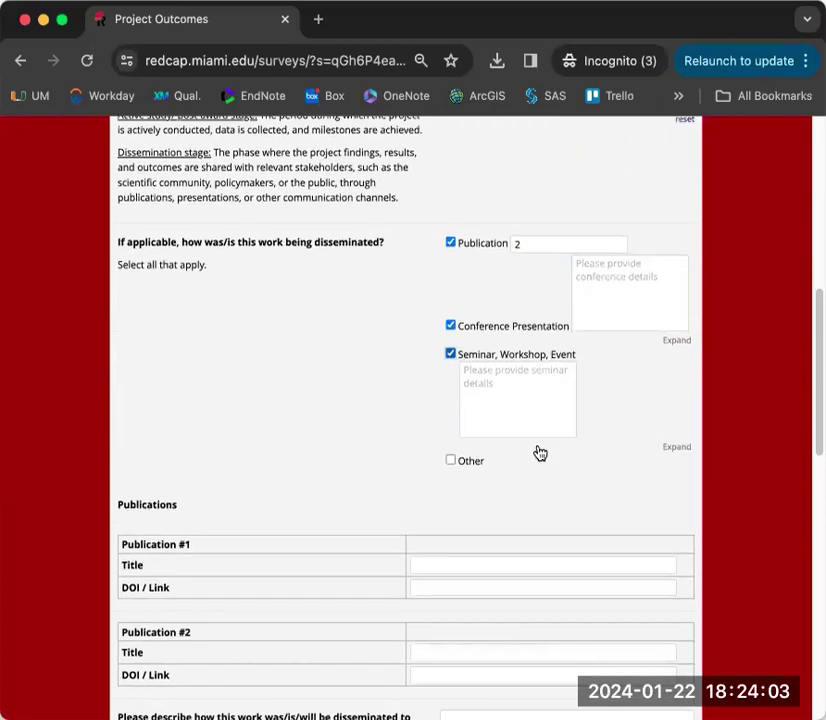
pyautogui.scroll(-3, 537, 452)
pyautogui.scroll(-4, 537, 452)
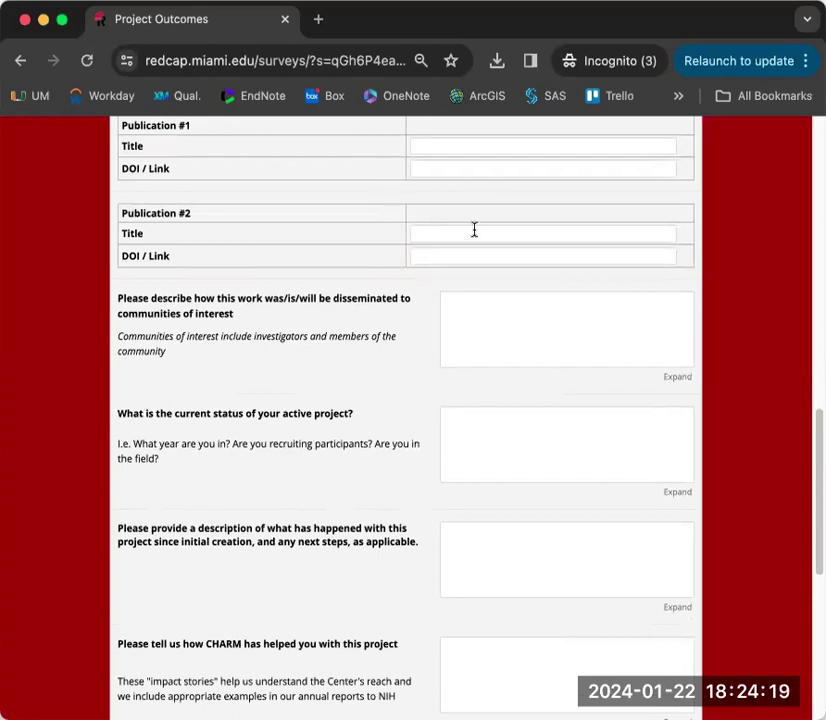
pyautogui.scroll(2, 549, 177)
pyautogui.scroll(3, 571, 184)
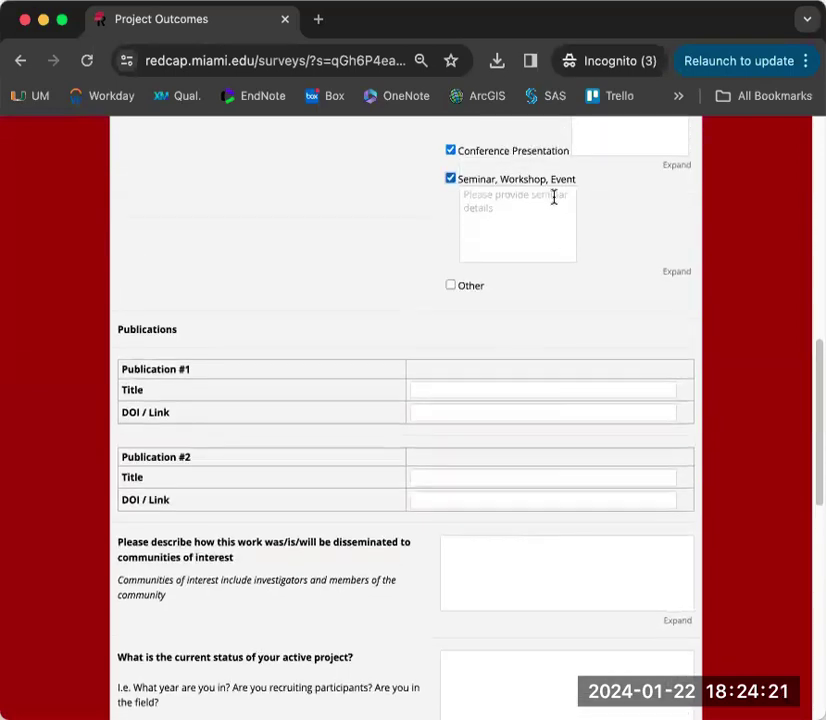
pyautogui.scroll(-7, 572, 320)
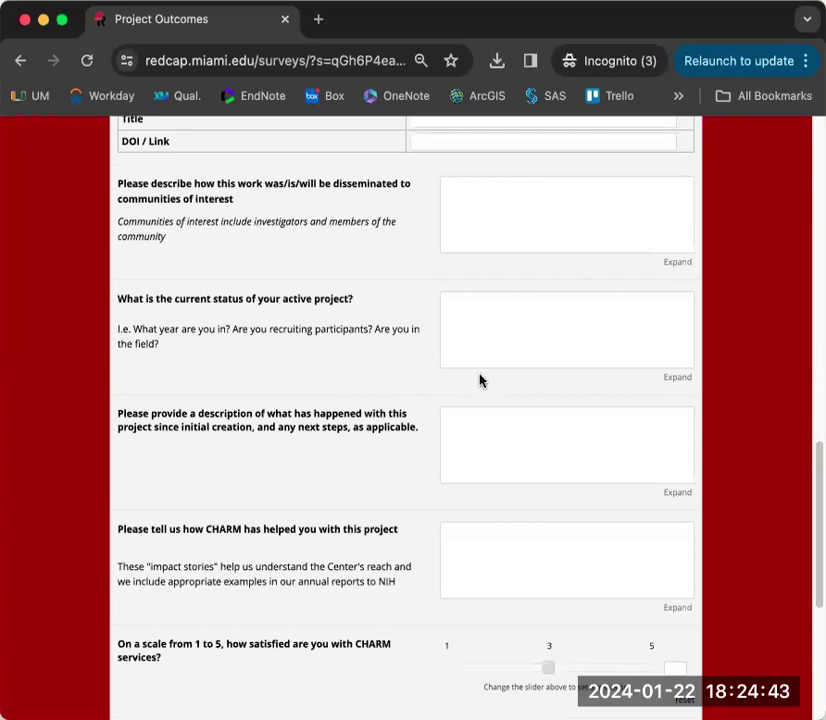
pyautogui.scroll(-3, 387, 387)
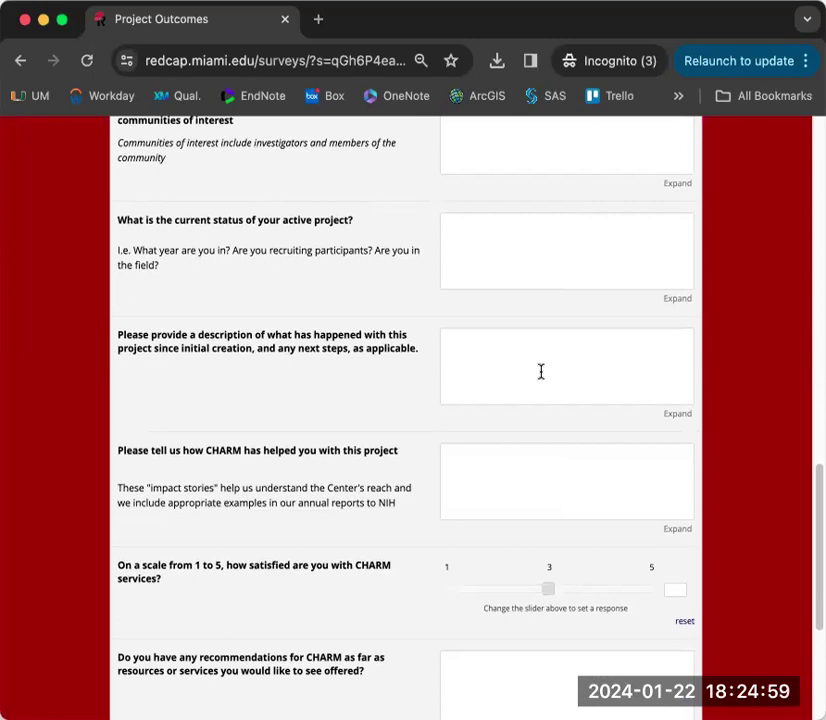
pyautogui.scroll(-1, 328, 409)
pyautogui.scroll(-5, 328, 409)
pyautogui.click(489, 289)
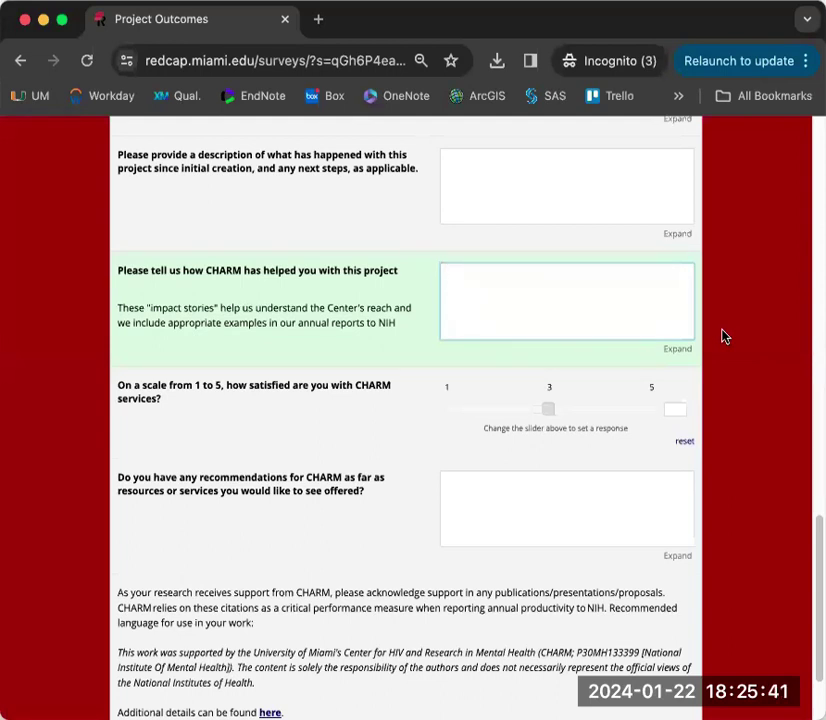
pyautogui.scroll(-3, 724, 336)
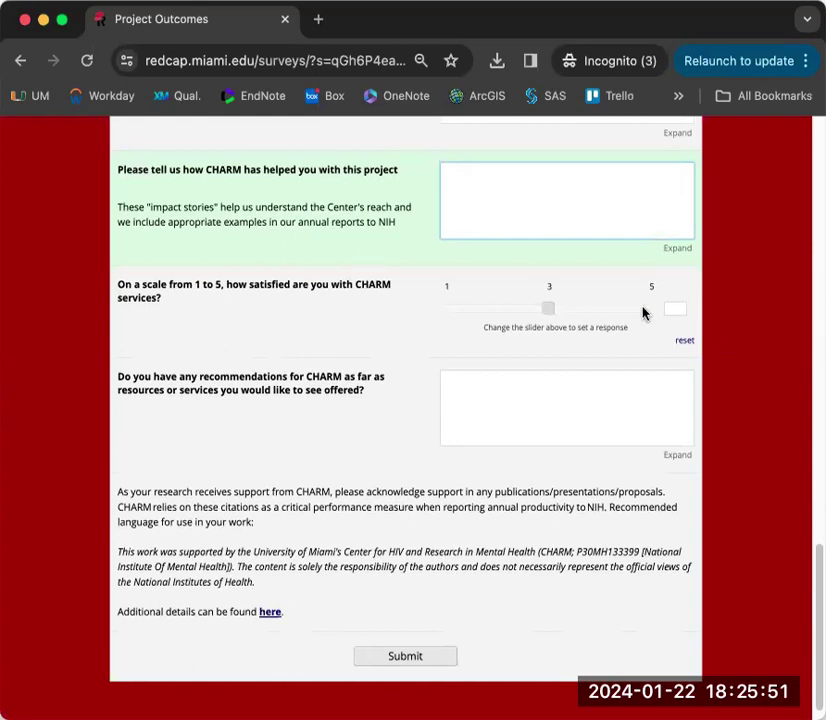
# - Rate satisfaction with CHARM services 4 of 5 and move on to the recommendations question
pyautogui.click(608, 305)
pyautogui.click(612, 308)
pyautogui.click(560, 424)
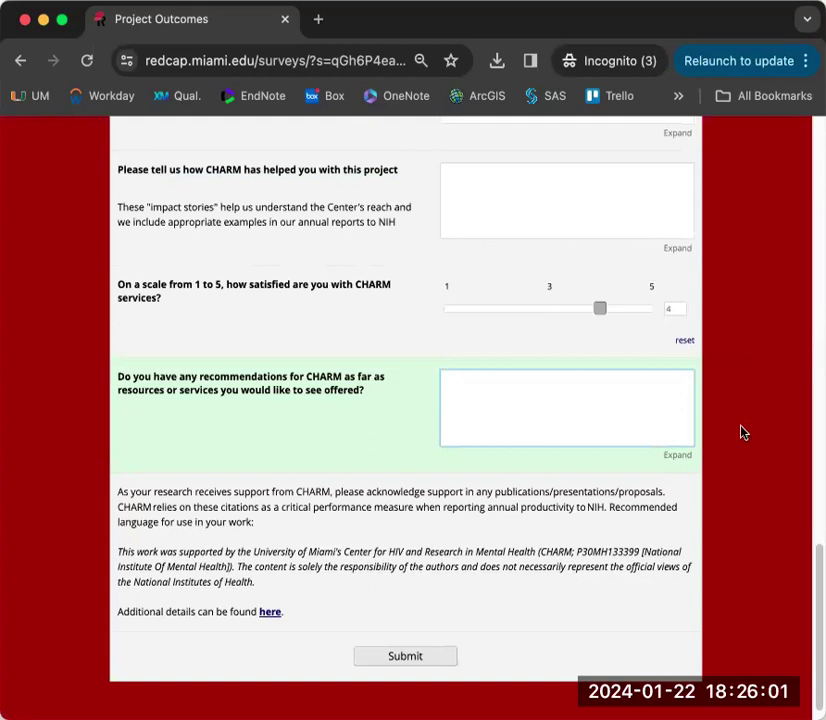
pyautogui.scroll(-1, 738, 459)
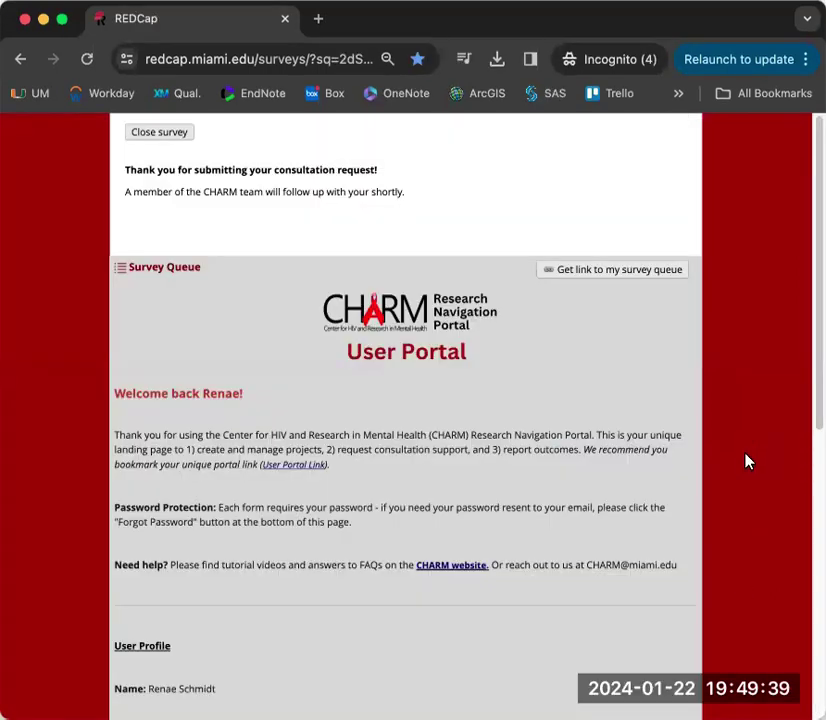
pyautogui.scroll(-6, 745, 461)
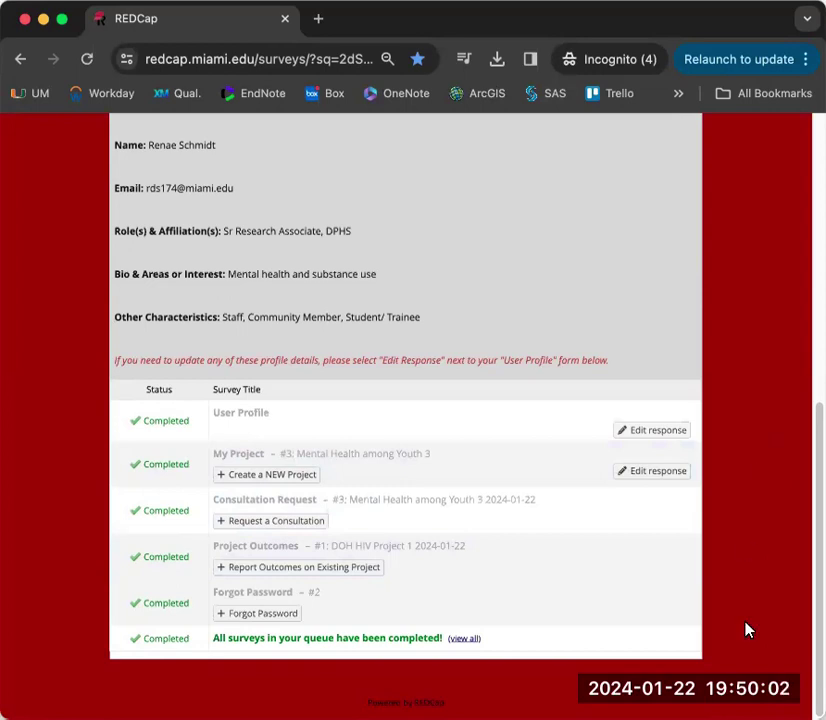
# - Expand the survey queue with '(view all)' to review every completed survey
pyautogui.click(463, 640)
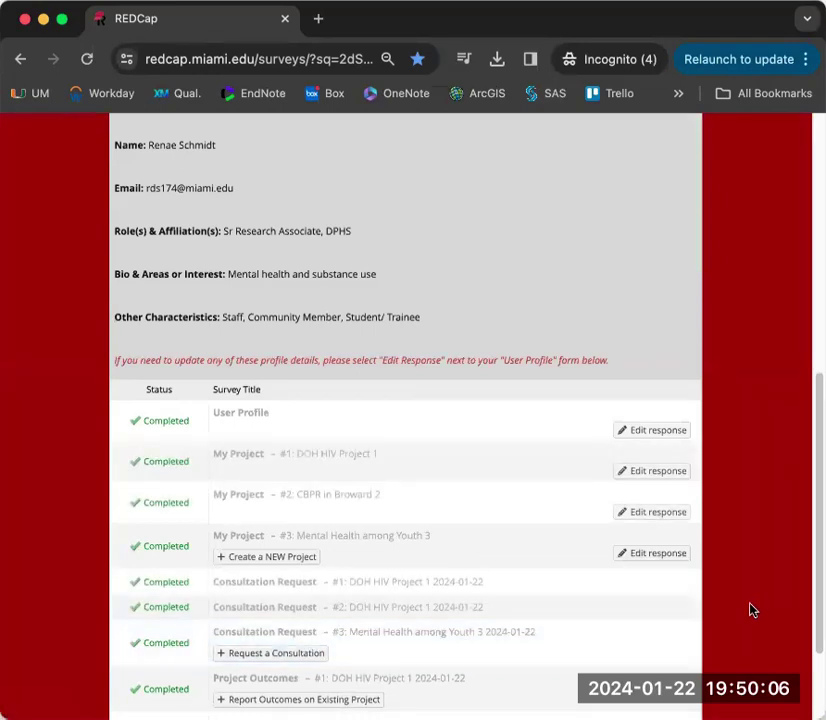
pyautogui.scroll(-2, 752, 610)
pyautogui.scroll(-2, 752, 610)
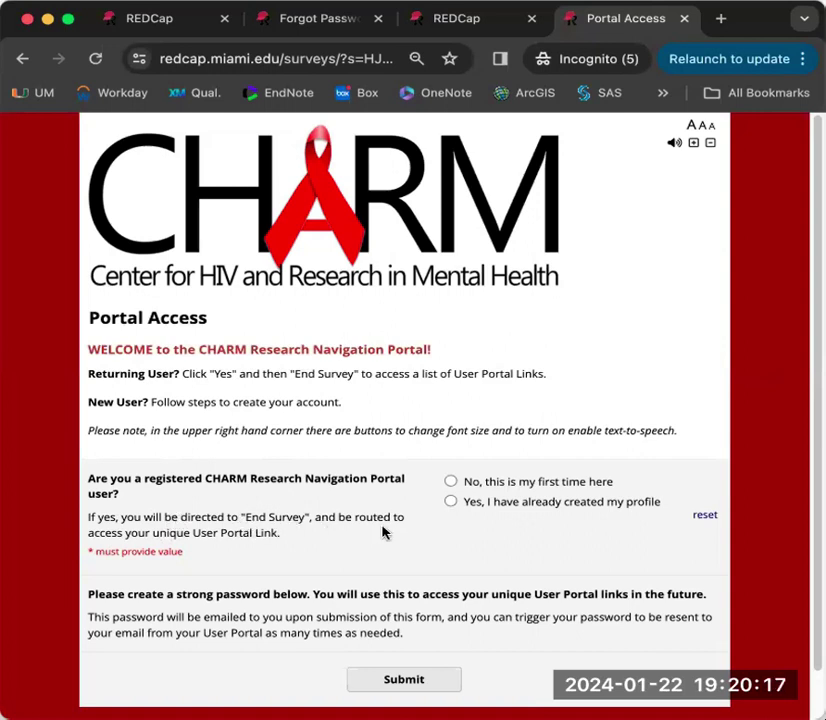
# - Answer 'Yes, I have already created my profile' and end the access survey
pyautogui.click(451, 501)
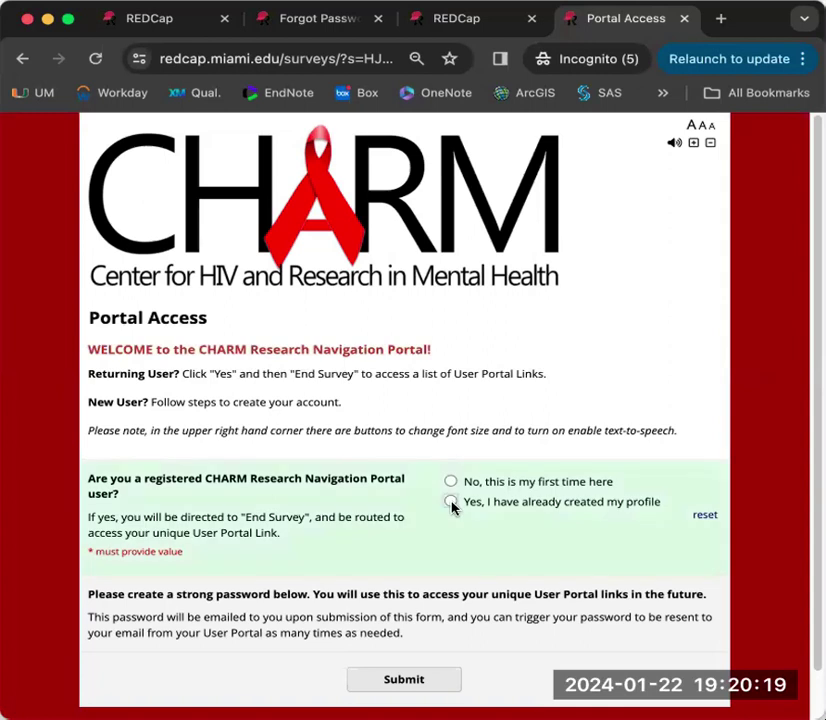
pyautogui.click(430, 479)
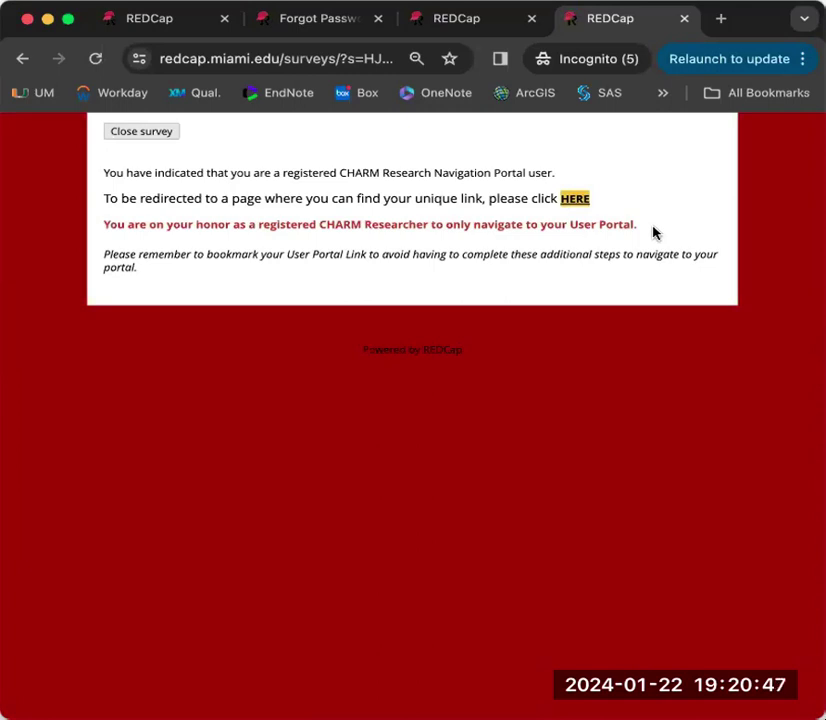
# - Follow the HERE link to the Forgot Password page of portal links
pyautogui.click(572, 203)
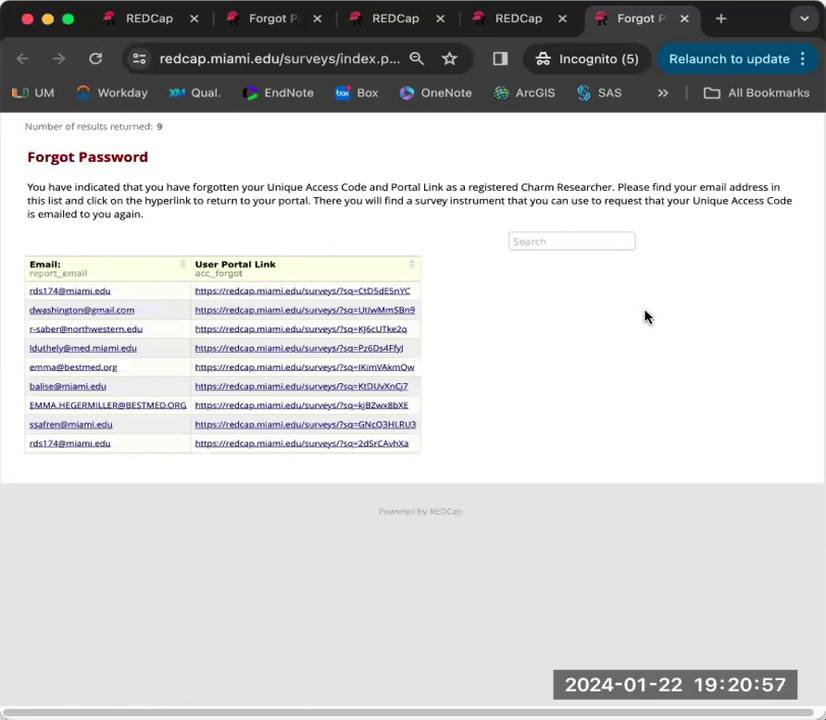
# - Filter the list by part of the user's e-mail and open their User Portal Link
pyautogui.click(531, 241)
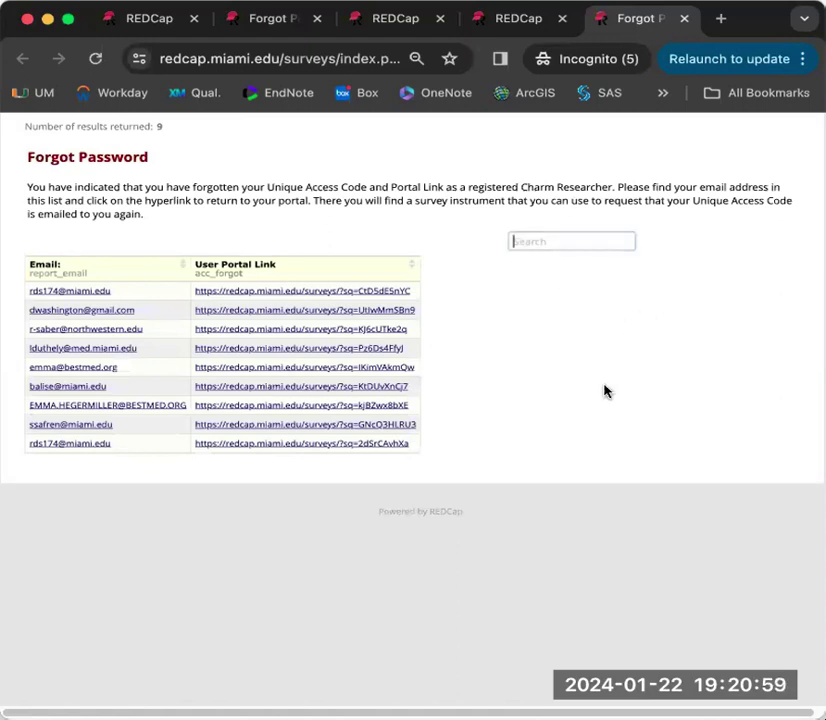
pyautogui.write('rds')
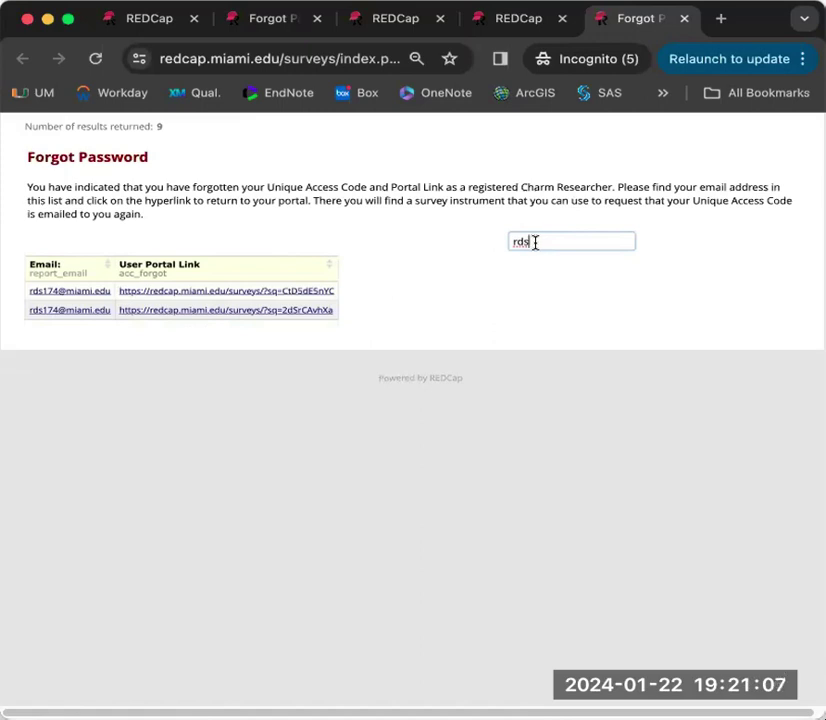
pyautogui.click(143, 314)
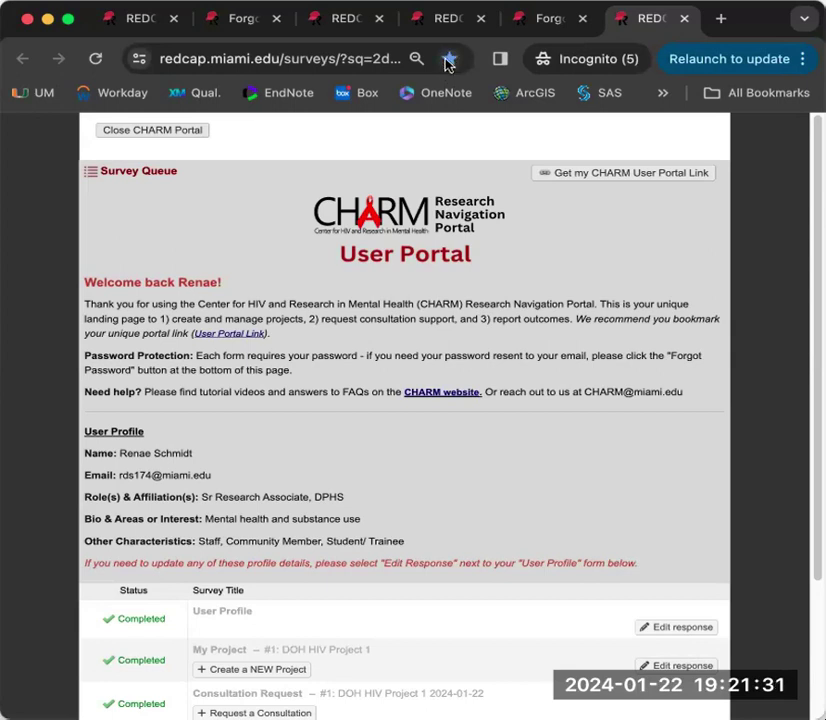
# - Open a new tab and load the My CHARM User Portal bookmark in it
pyautogui.click(765, 96)
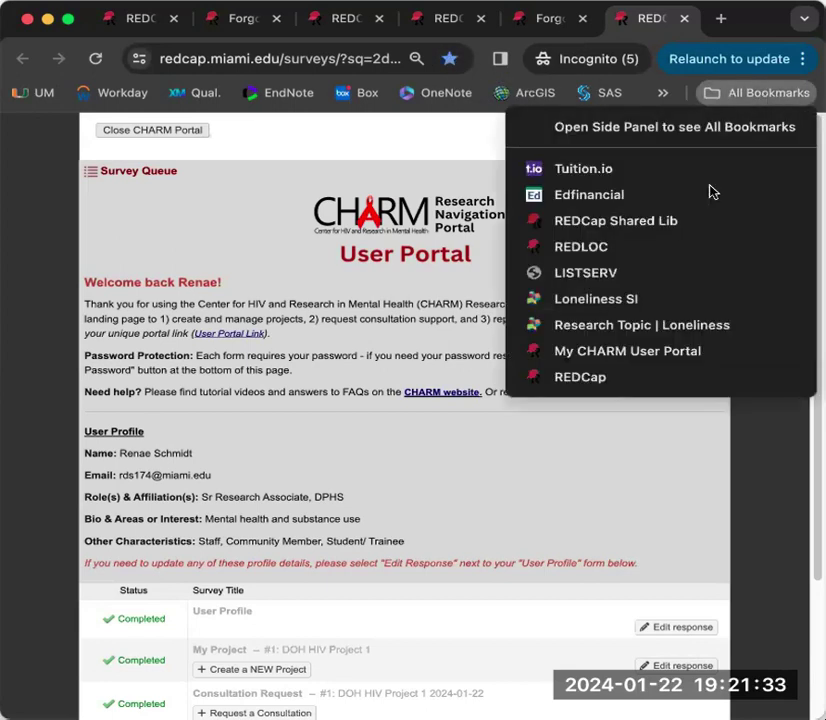
pyautogui.click(26, 337)
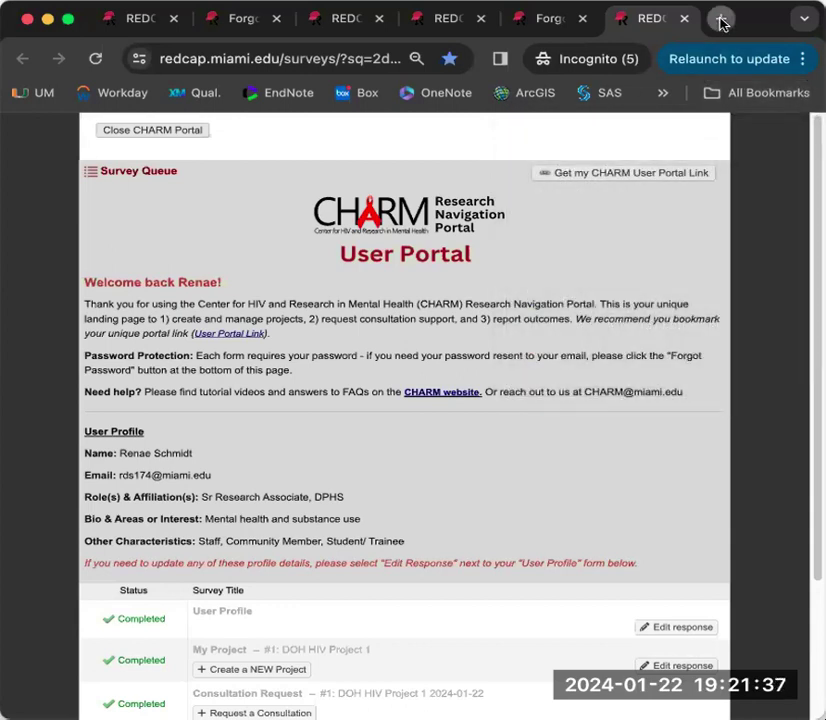
pyautogui.click(720, 18)
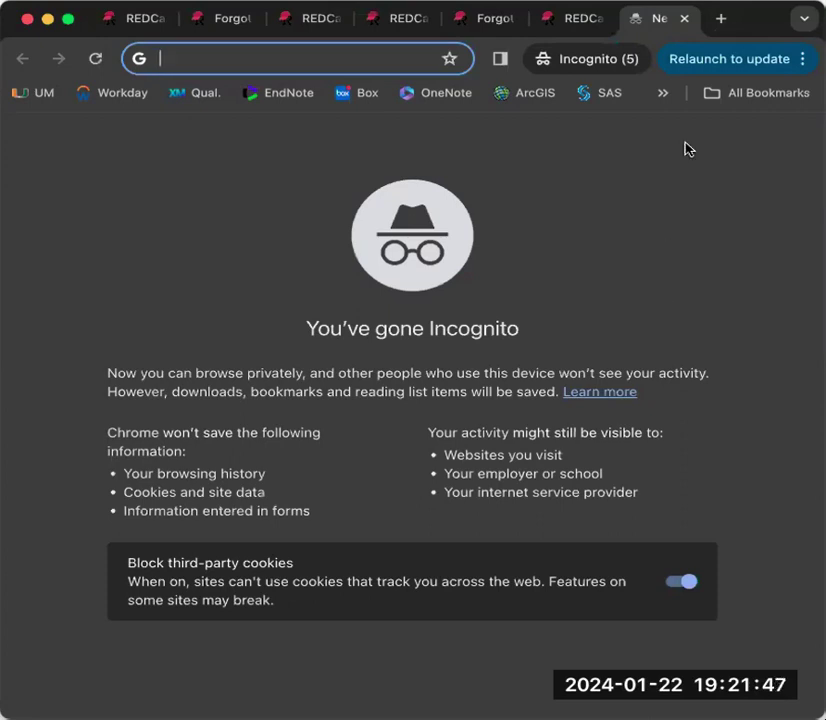
pyautogui.click(752, 95)
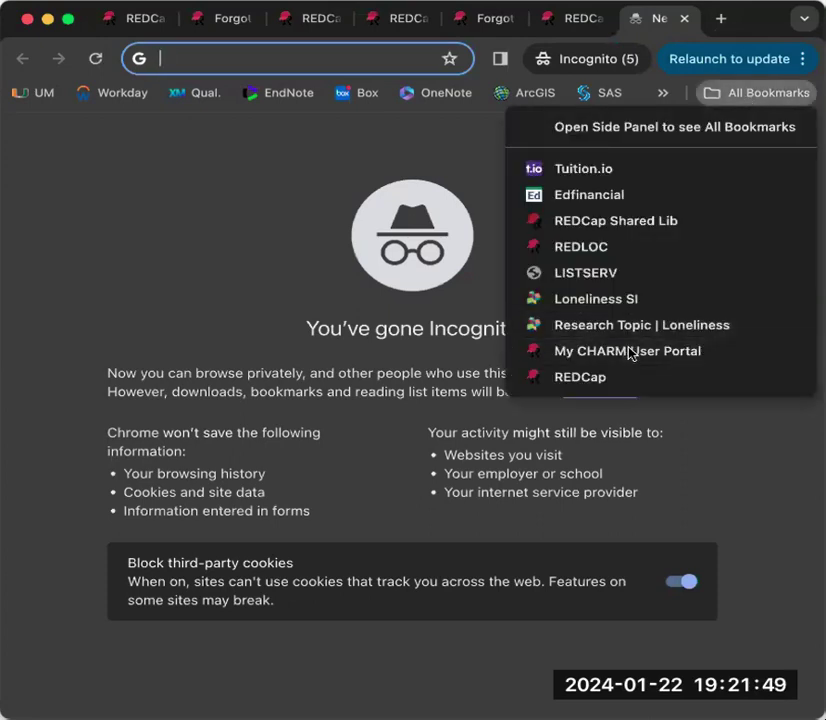
pyautogui.click(631, 351)
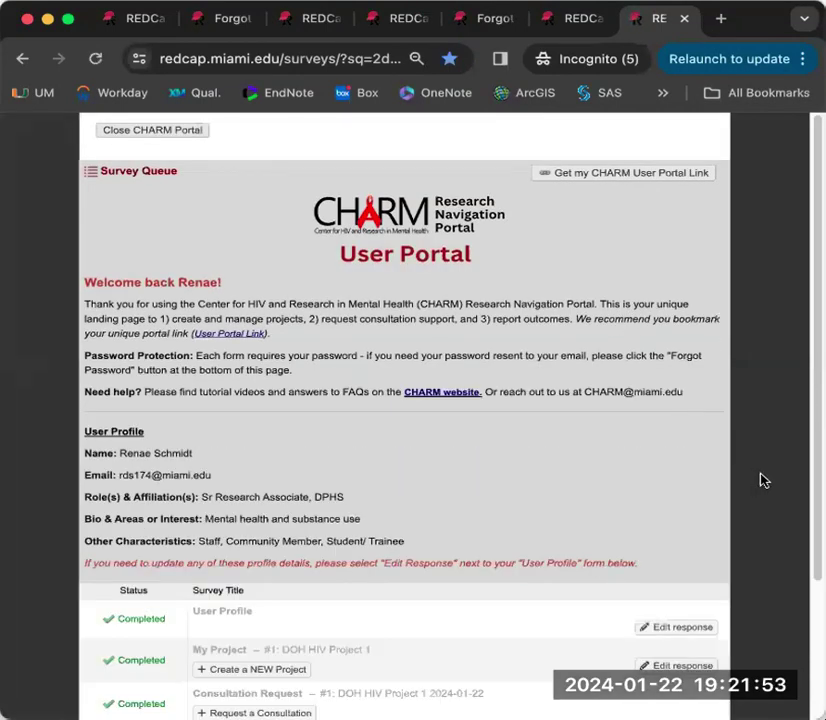
# - Submit a Forgot Password request with Yes to e-mailing the password, then review the queue
pyautogui.scroll(-3, 762, 481)
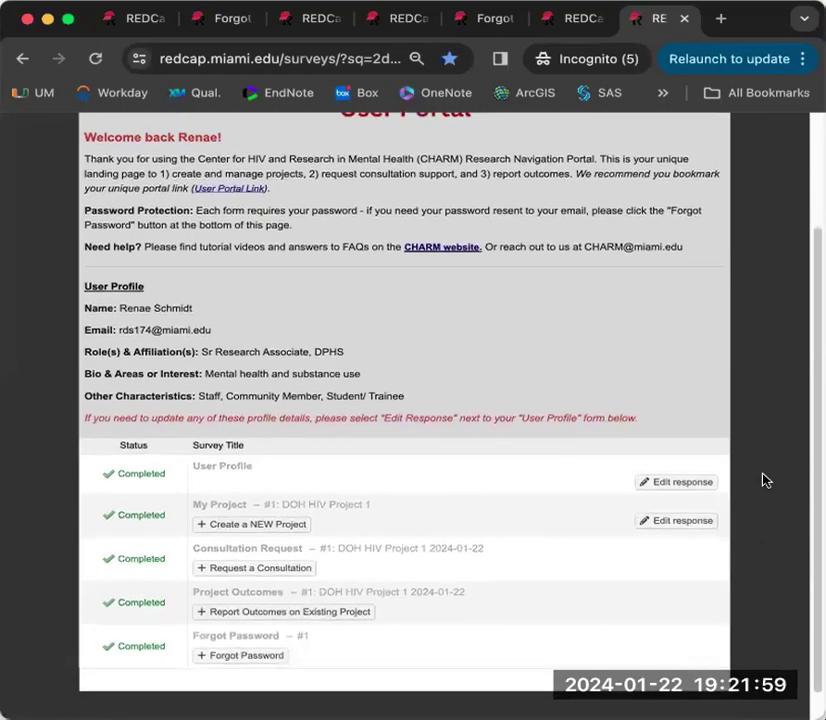
pyautogui.scroll(1, 762, 481)
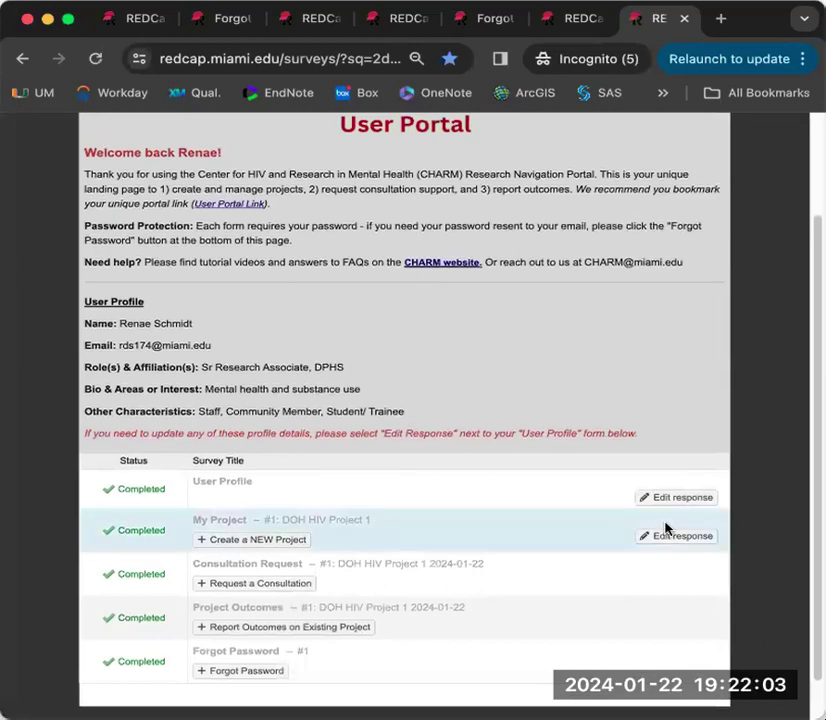
pyautogui.click(240, 672)
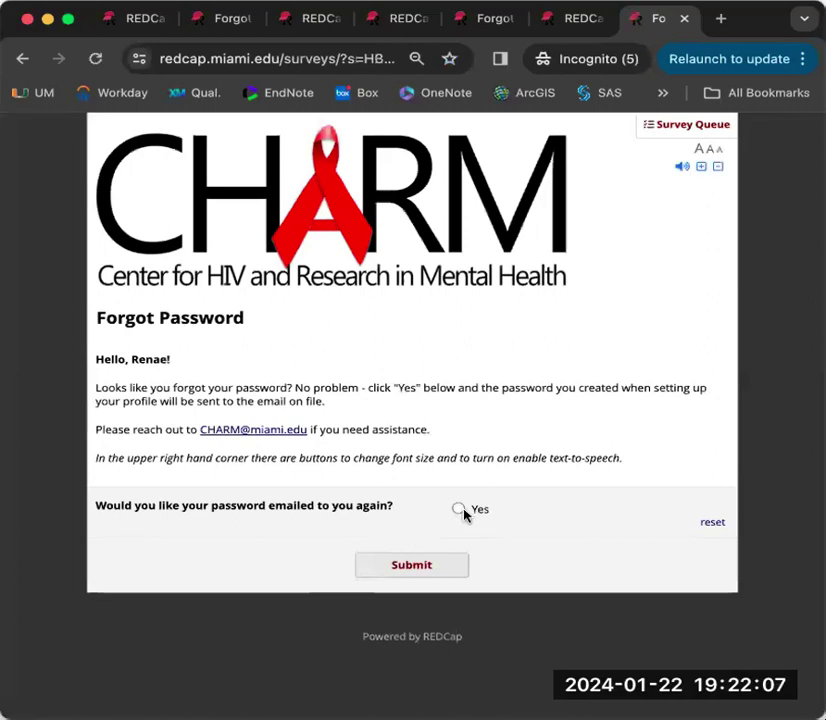
pyautogui.click(459, 510)
pyautogui.click(422, 568)
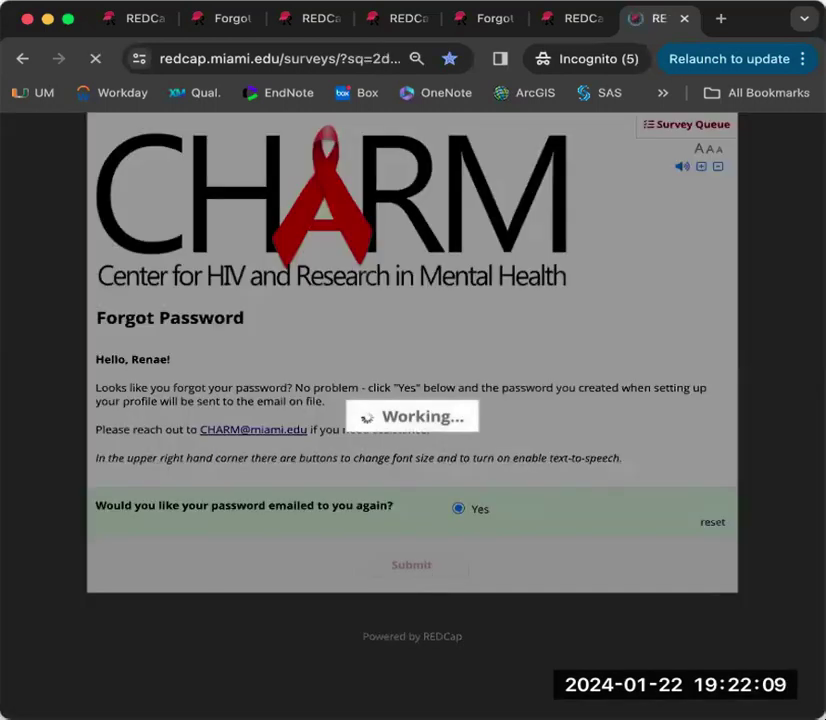
pyautogui.scroll(-8, 752, 555)
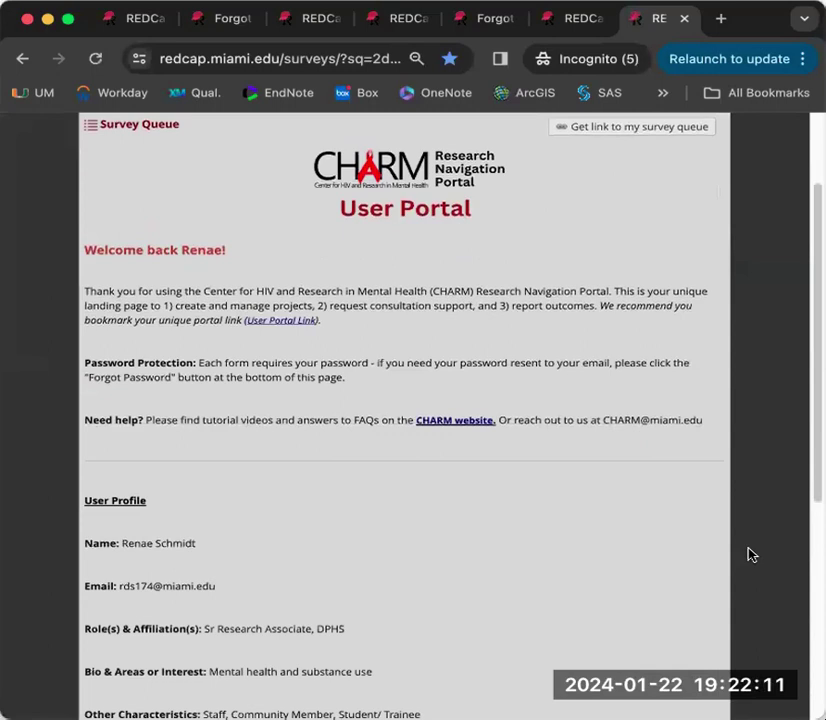
pyautogui.scroll(-1, 752, 555)
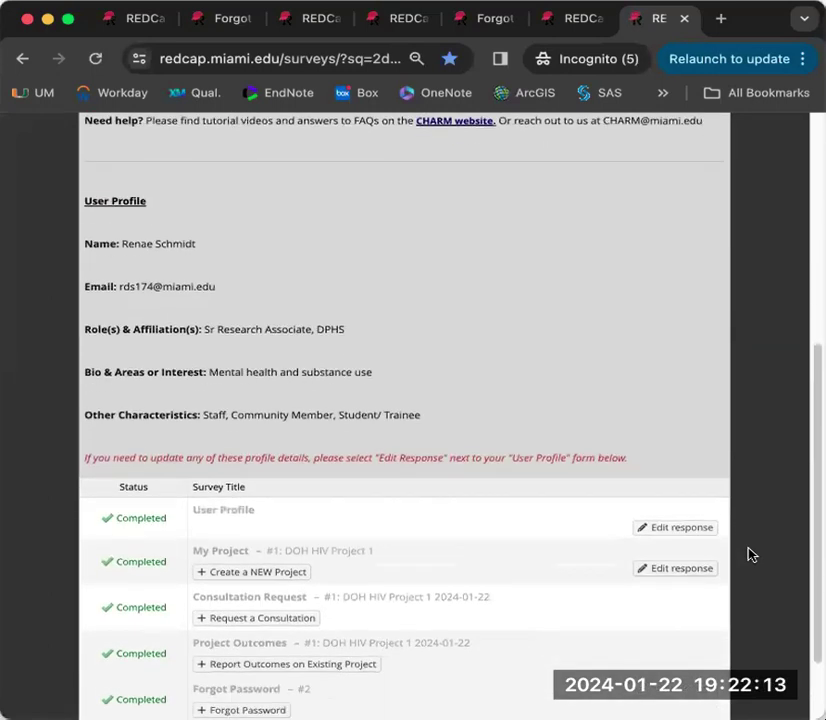
pyautogui.scroll(-3, 752, 555)
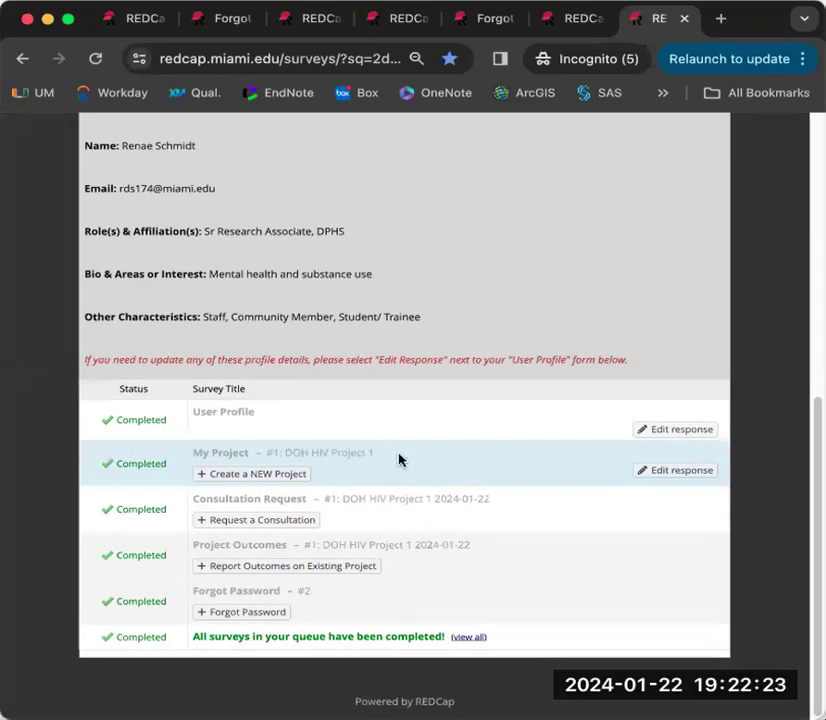
# - Start a new consultation request and log in with the account password
pyautogui.click(245, 521)
pyautogui.press('super+v')
pyautogui.press('Return')
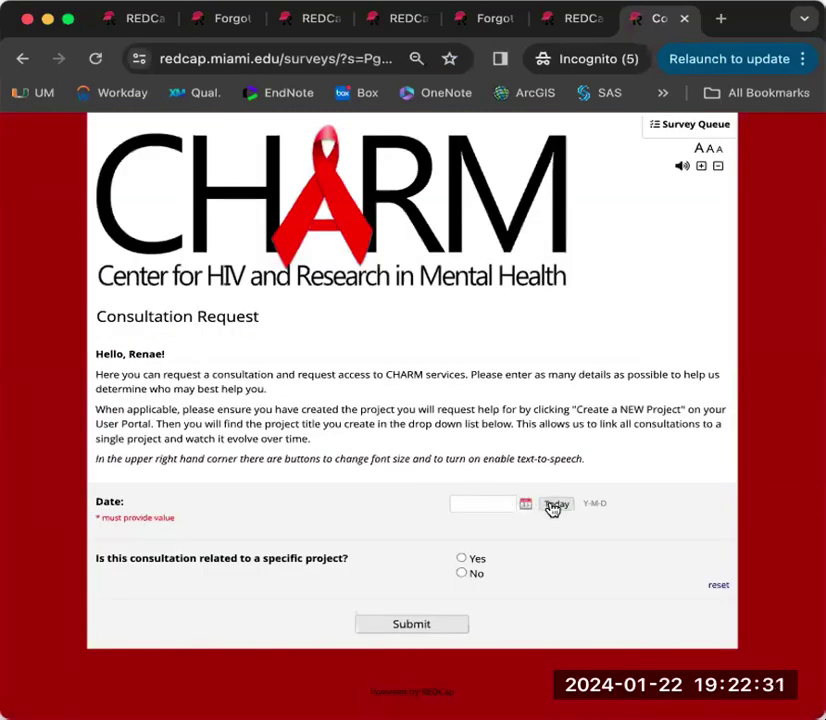
# - Date the request today and mark it as concerning existing project DOH HIV Project 1
pyautogui.click(554, 506)
pyautogui.click(477, 566)
pyautogui.click(489, 617)
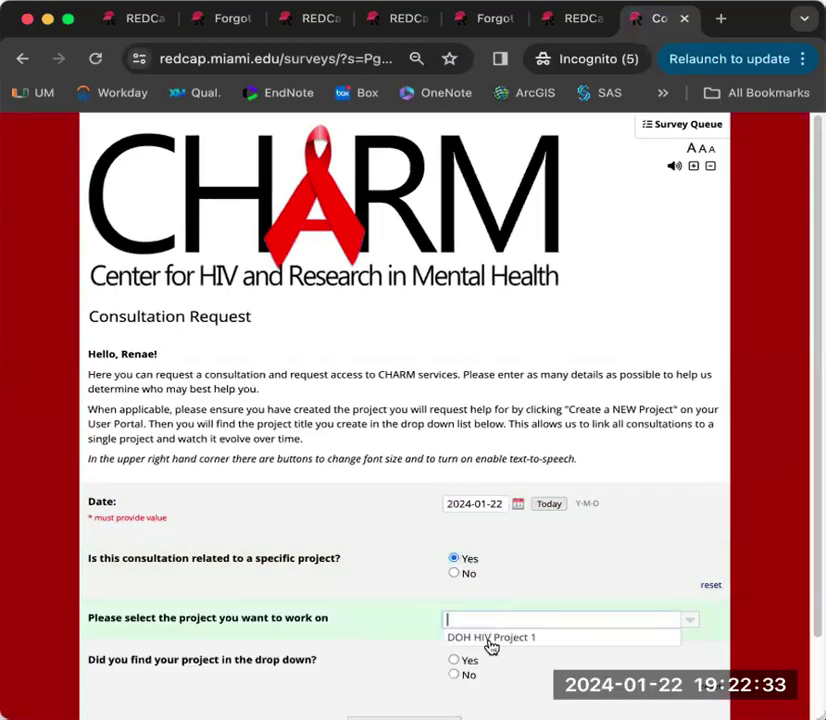
pyautogui.click(492, 621)
pyautogui.click(500, 640)
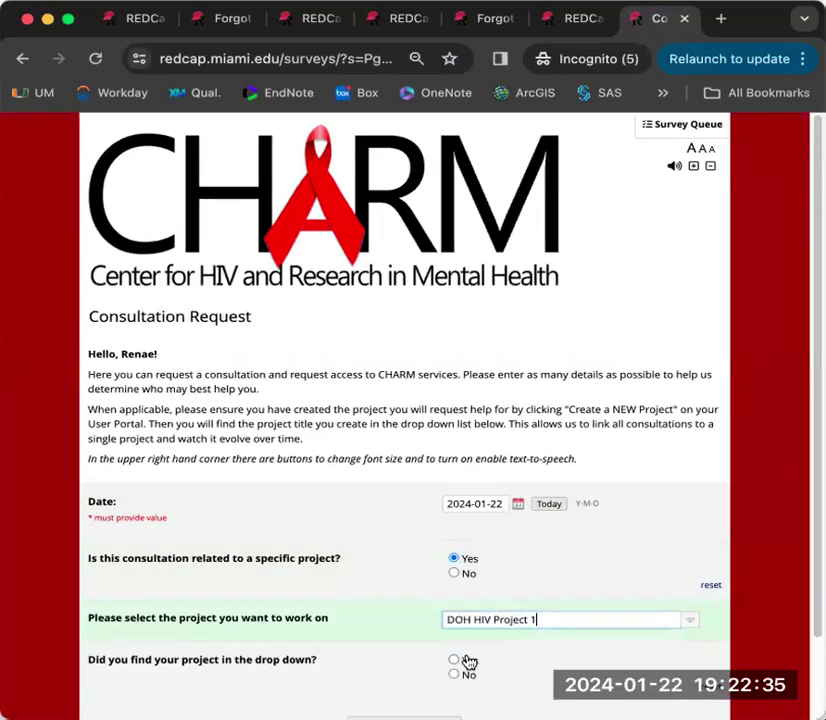
pyautogui.click(466, 661)
pyautogui.scroll(-5, 343, 612)
pyautogui.scroll(-4, 367, 578)
pyautogui.scroll(3, 468, 391)
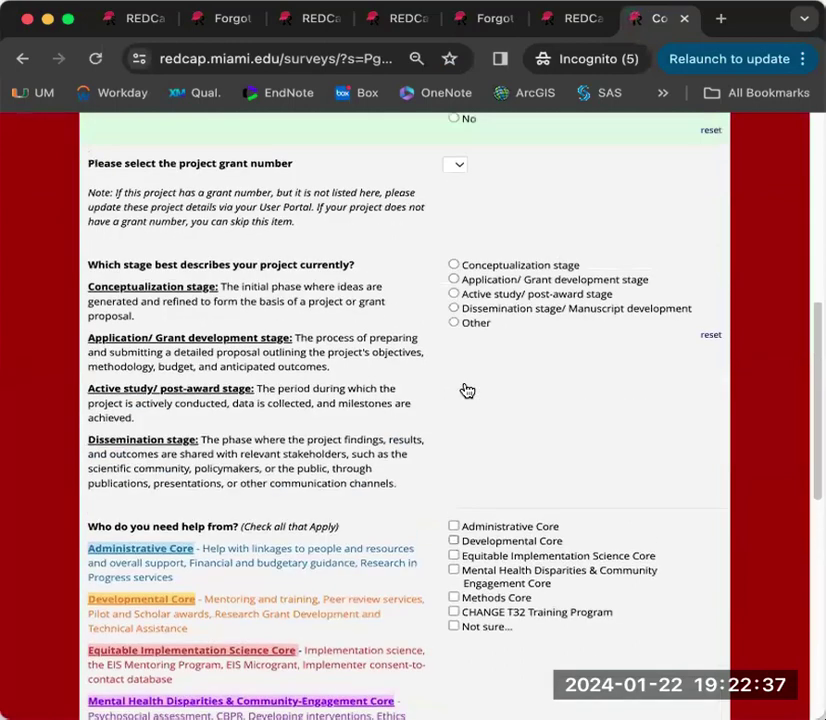
# - Set the stage to Dissemination/Manuscript development and request Methods Core help with Power Analyses
pyautogui.click(478, 311)
pyautogui.scroll(-2, 522, 412)
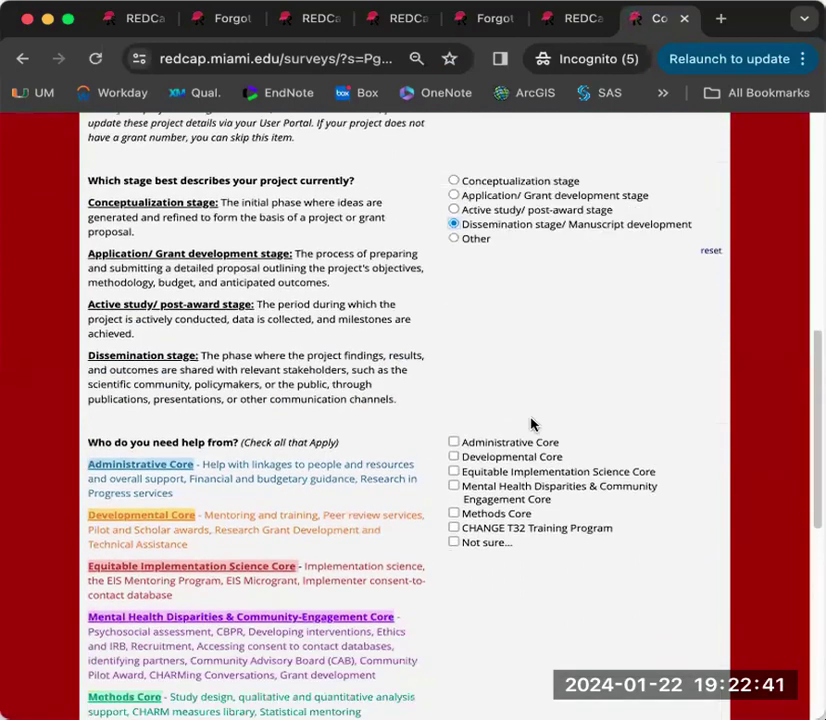
pyautogui.scroll(-3, 497, 542)
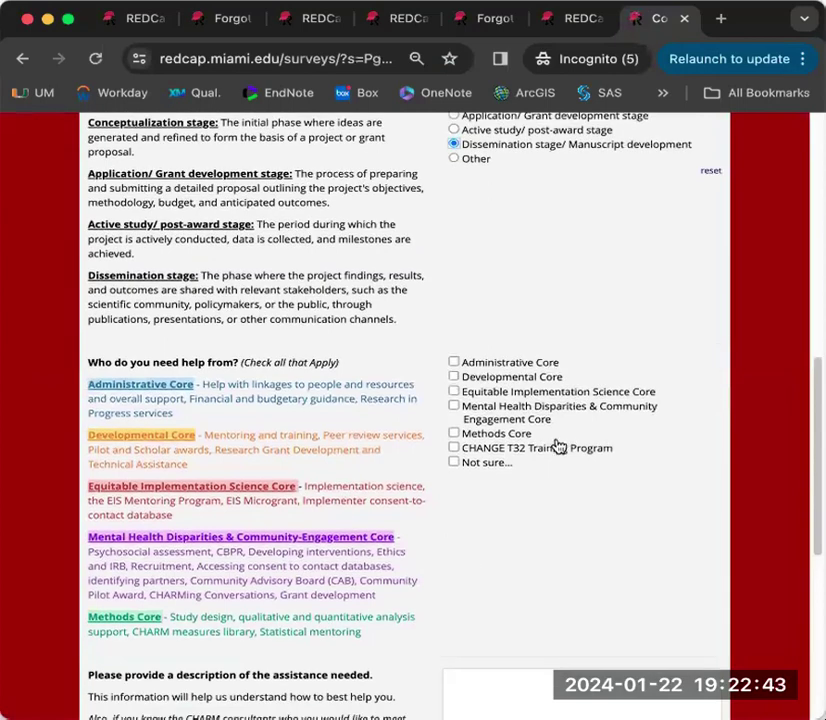
pyautogui.click(522, 437)
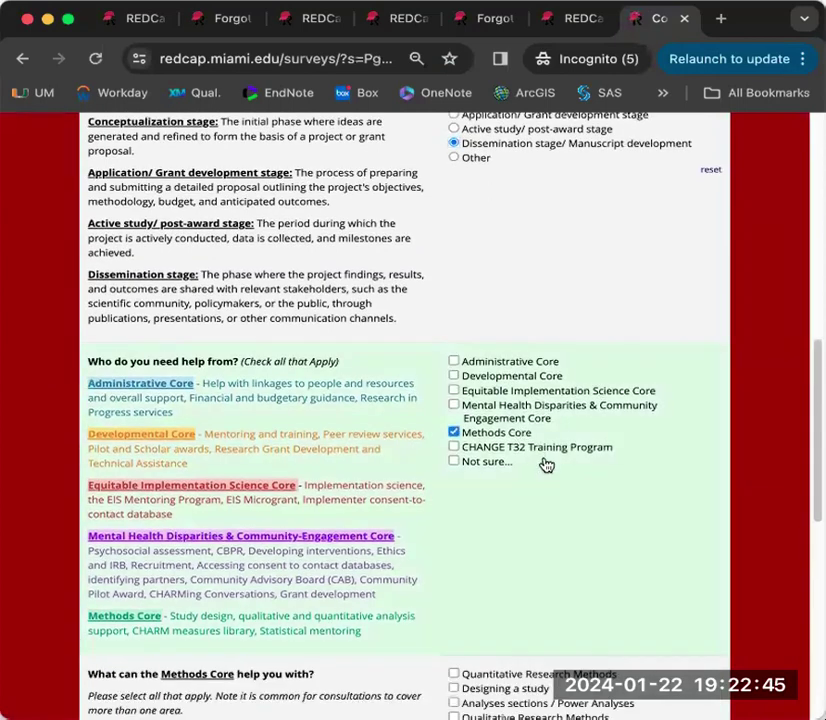
pyautogui.scroll(-5, 546, 475)
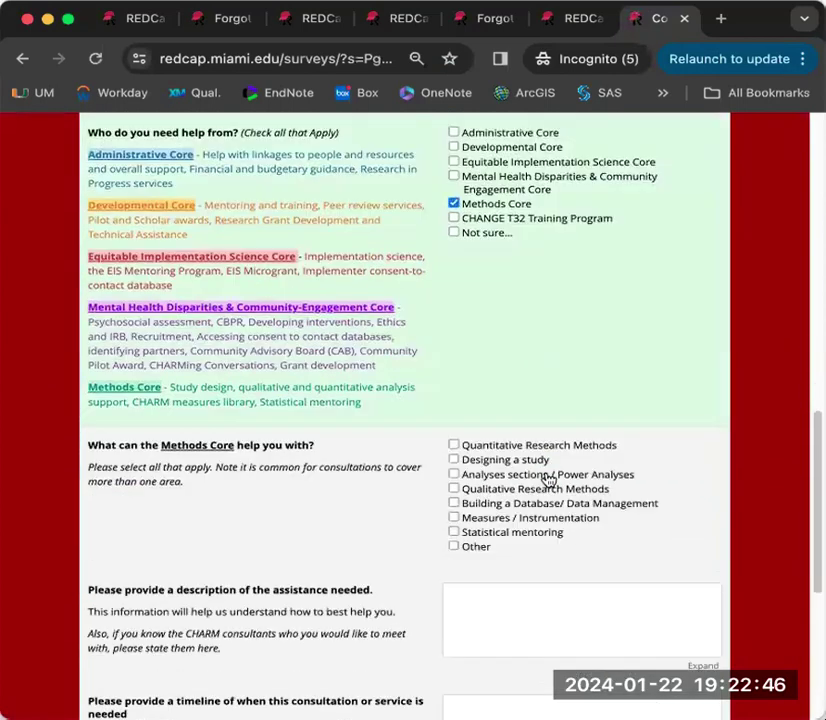
pyautogui.click(484, 478)
pyautogui.scroll(-3, 396, 500)
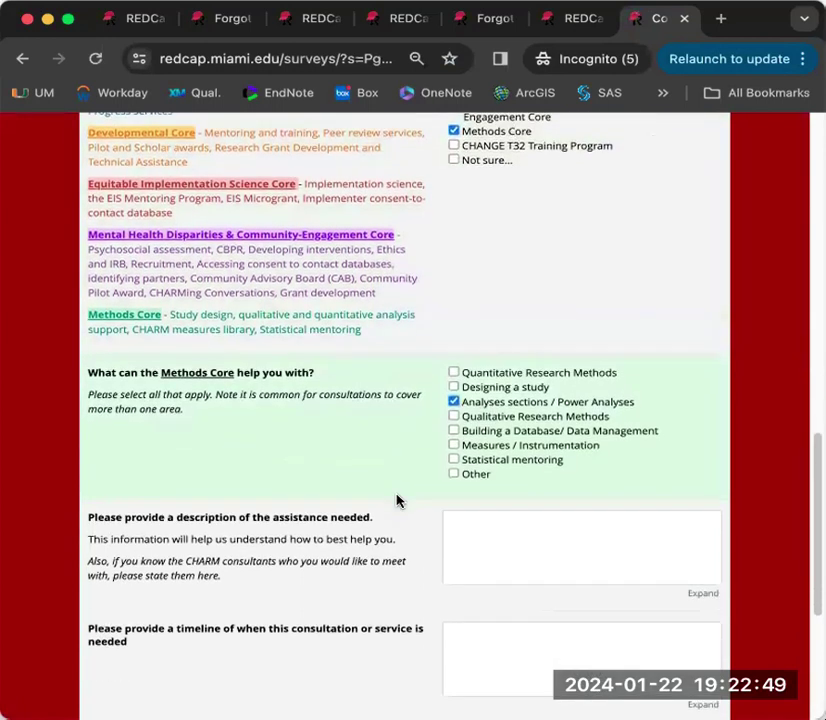
pyautogui.scroll(-6, 396, 500)
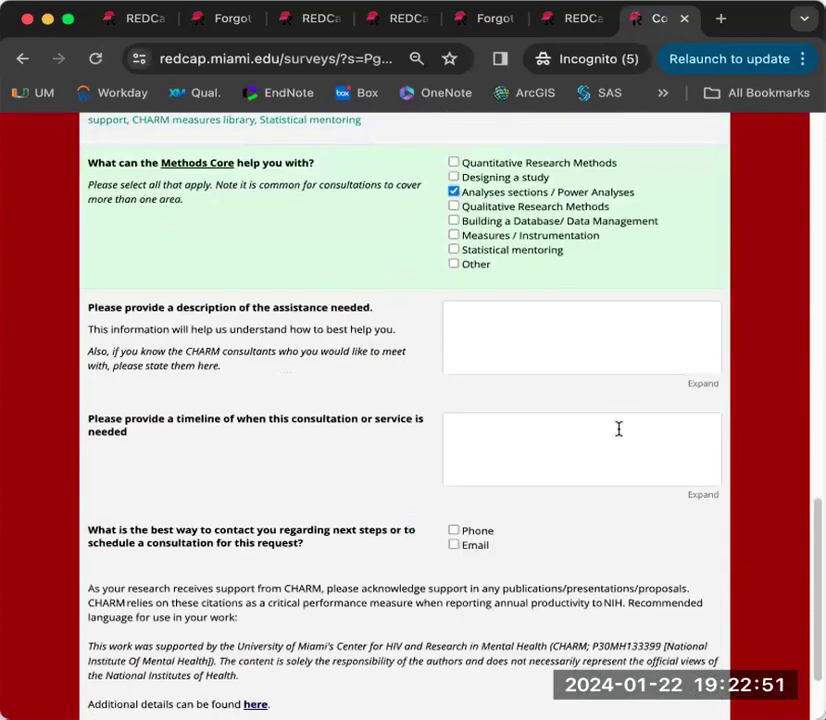
# - Answer the timeline question, choose email as the contact method, and submit the request
pyautogui.click(292, 461)
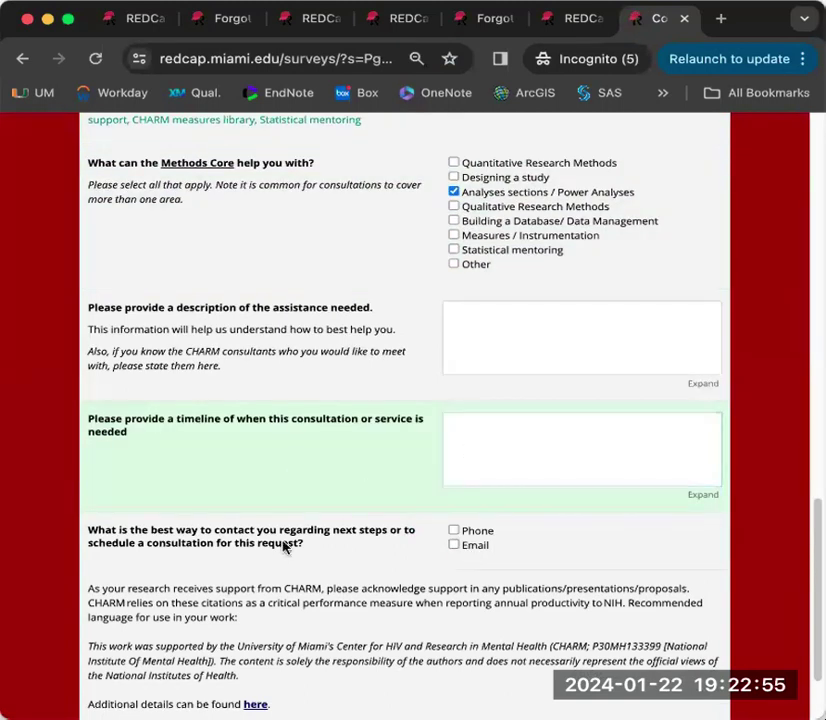
pyautogui.click(468, 546)
pyautogui.scroll(-3, 289, 599)
pyautogui.click(405, 637)
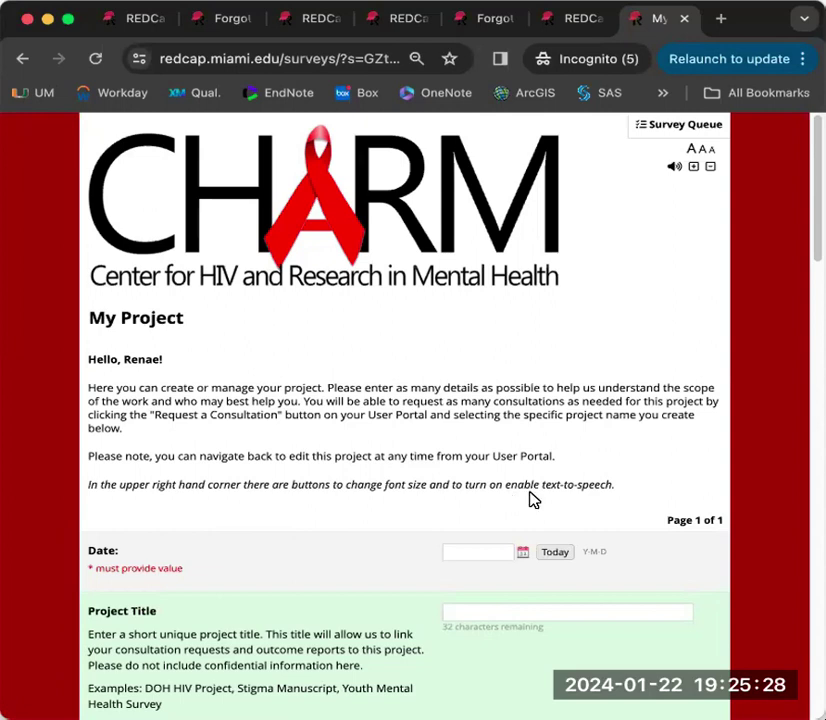
# - Enlarge the text two sizes, have the My Project heading read aloud, then turn speech off
pyautogui.click(693, 167)
pyautogui.click(694, 173)
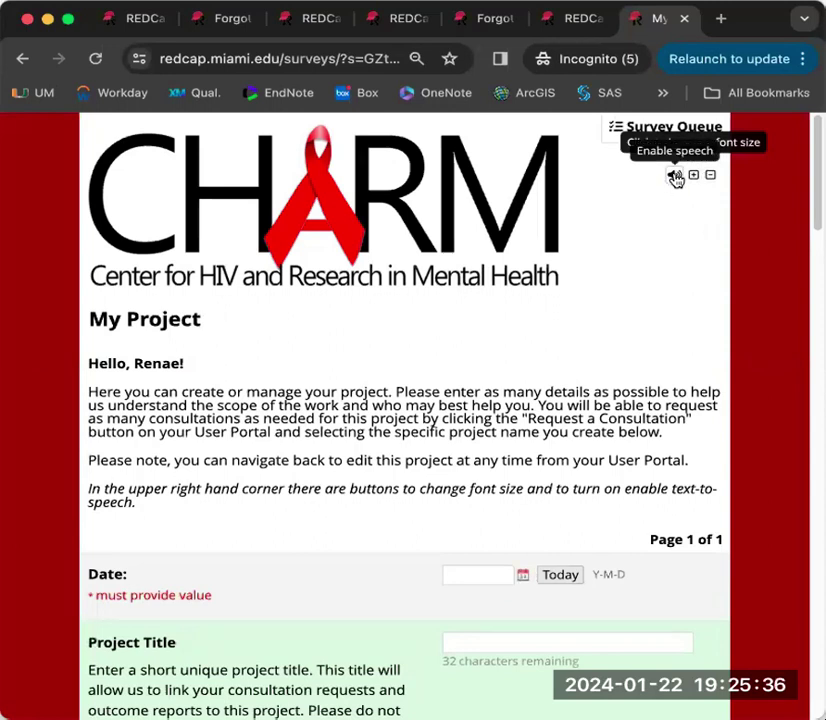
pyautogui.click(676, 177)
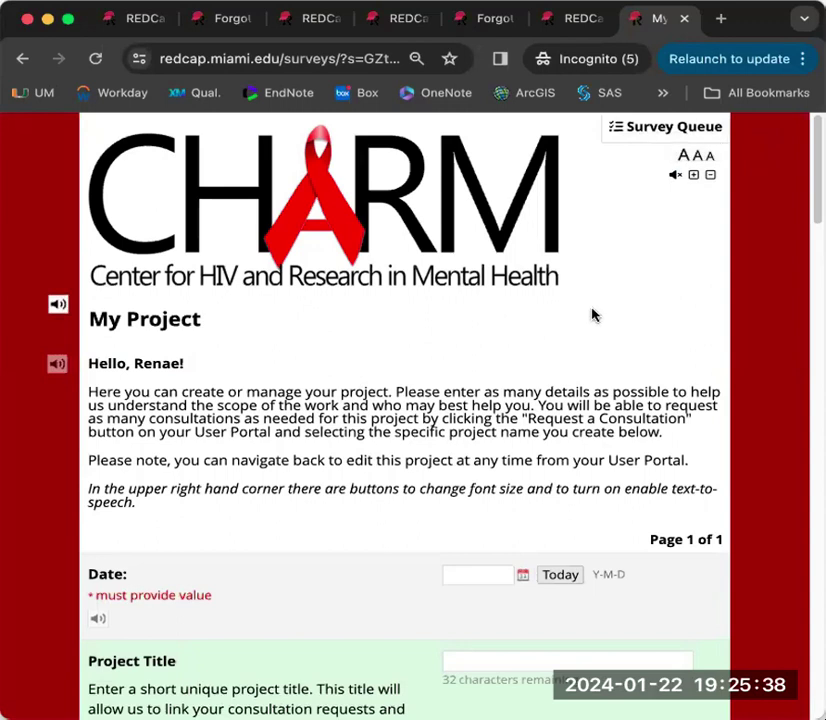
pyautogui.click(58, 305)
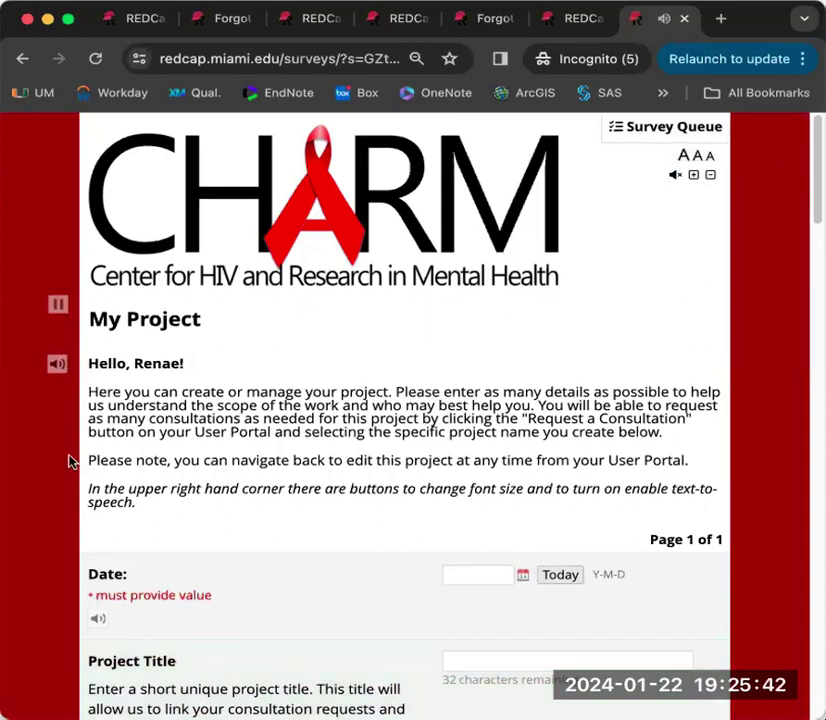
pyautogui.scroll(-5, 61, 454)
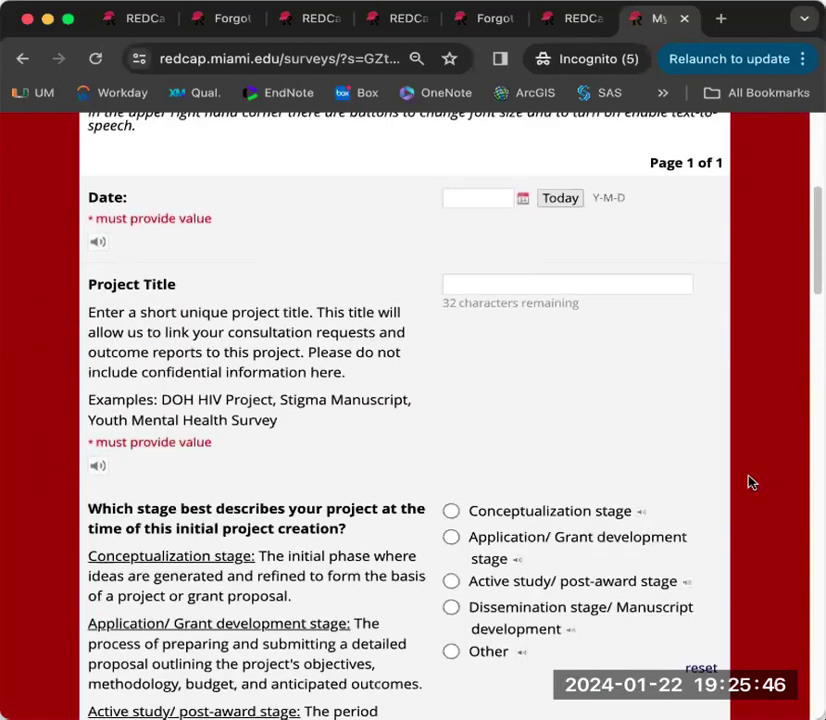
pyautogui.scroll(5, 752, 484)
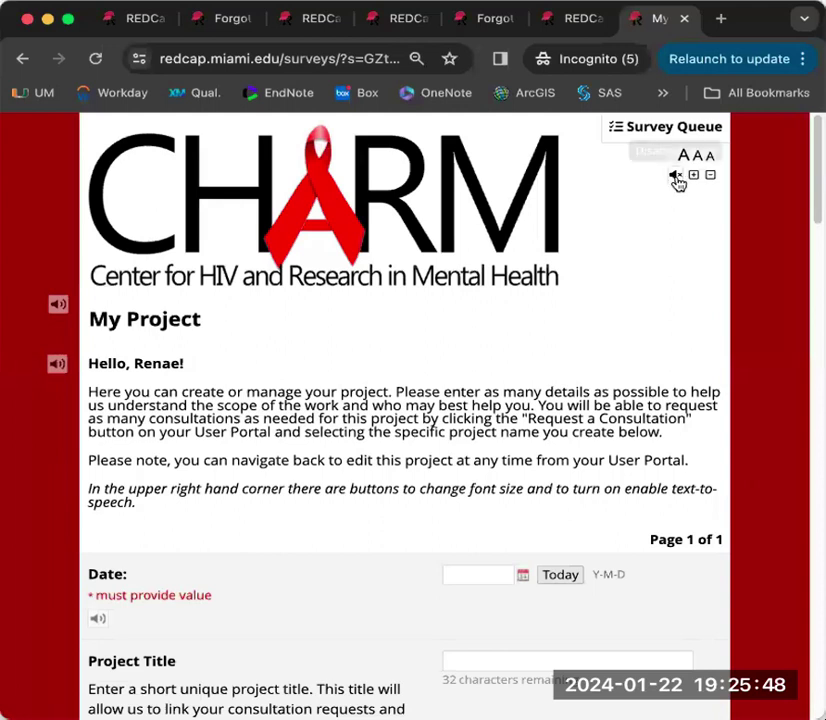
pyautogui.click(676, 176)
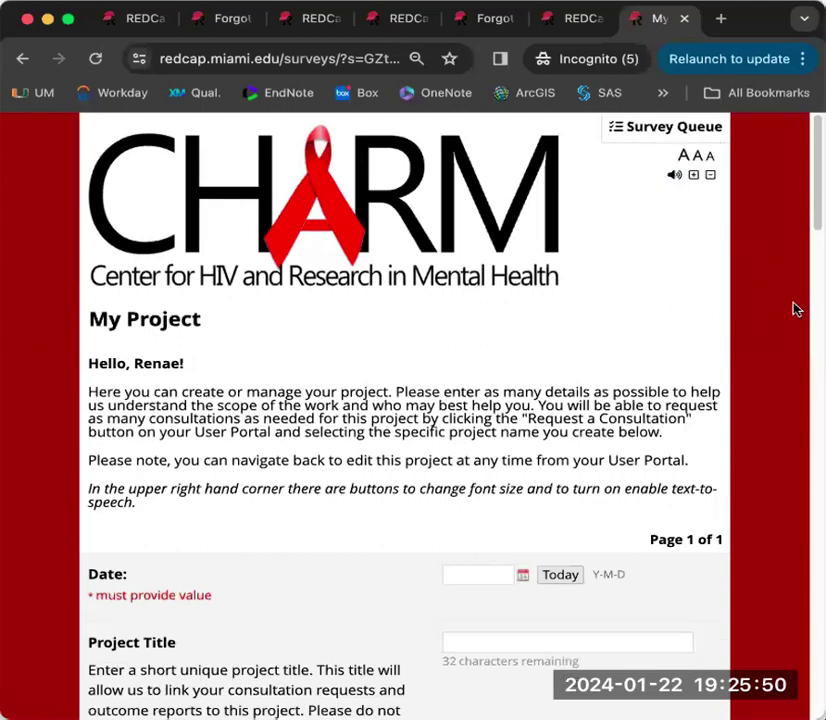
# - Review the Survey Queue showing all five surveys Completed, then close it
pyautogui.click(647, 134)
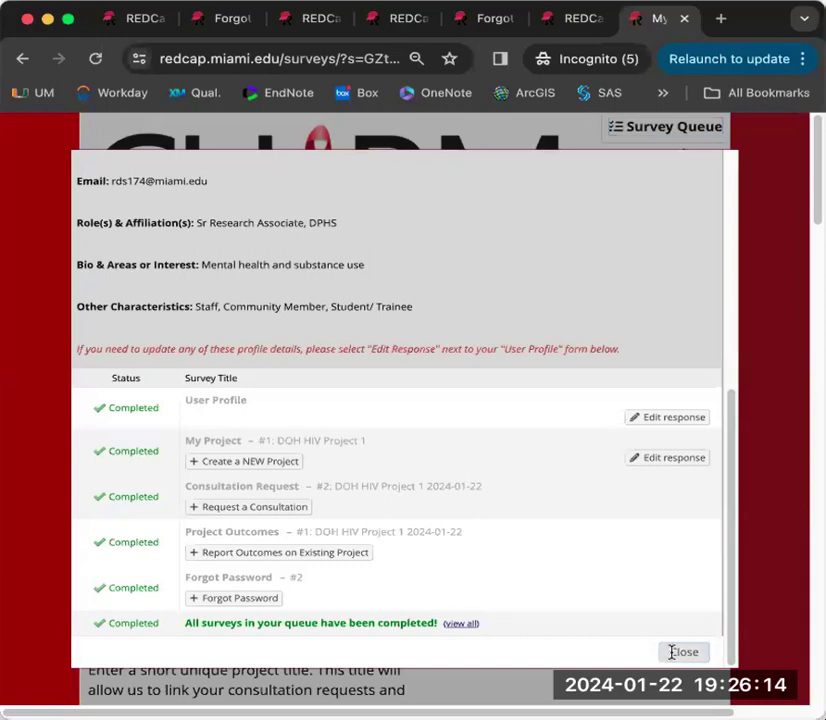
pyautogui.click(682, 652)
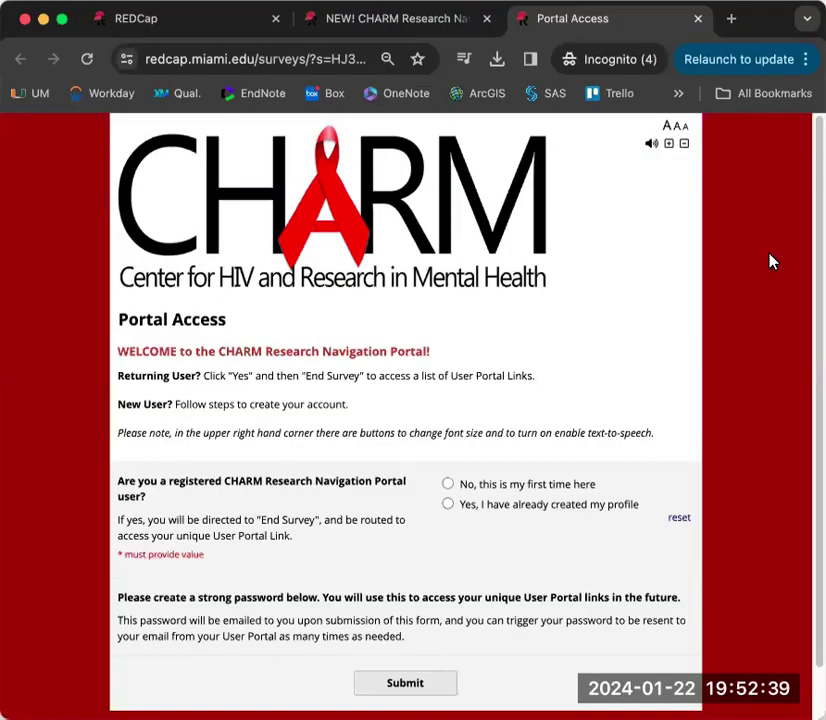